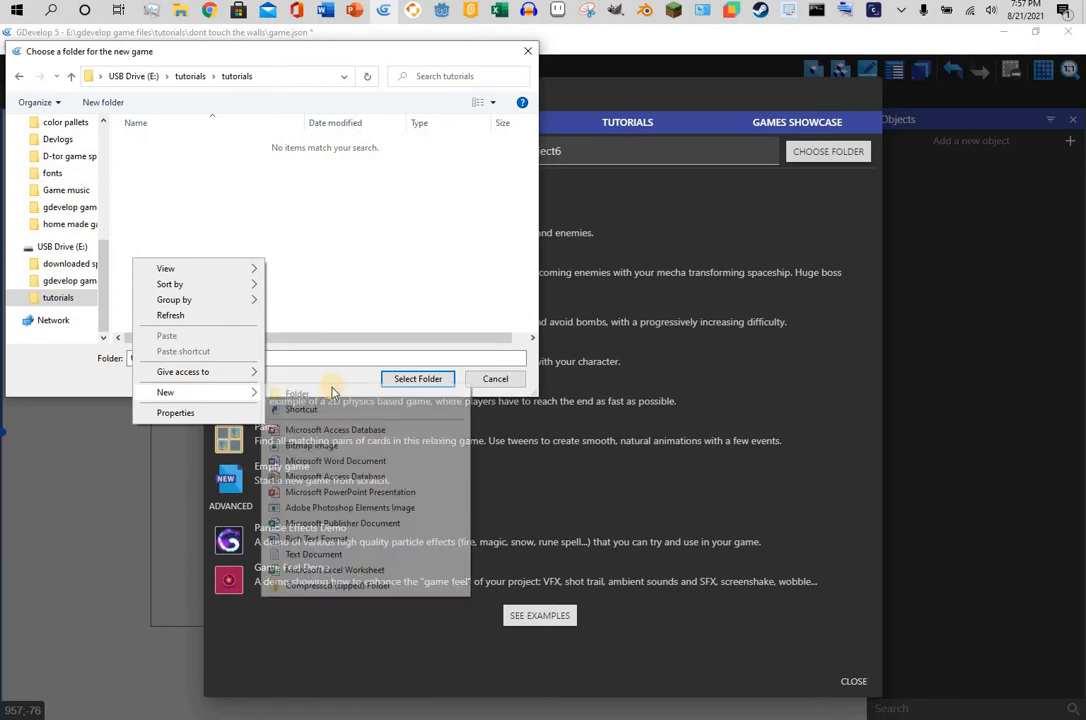
{"action": "left_click", "coordinate": [330, 389]}
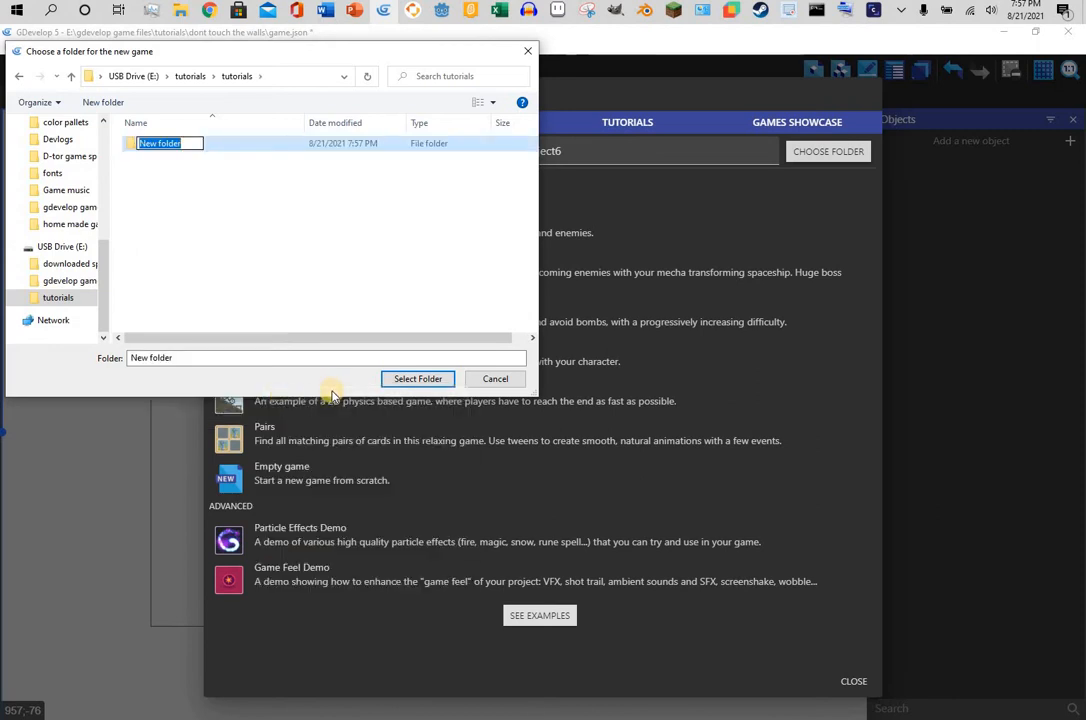
{"action": "type", "text": "d"}
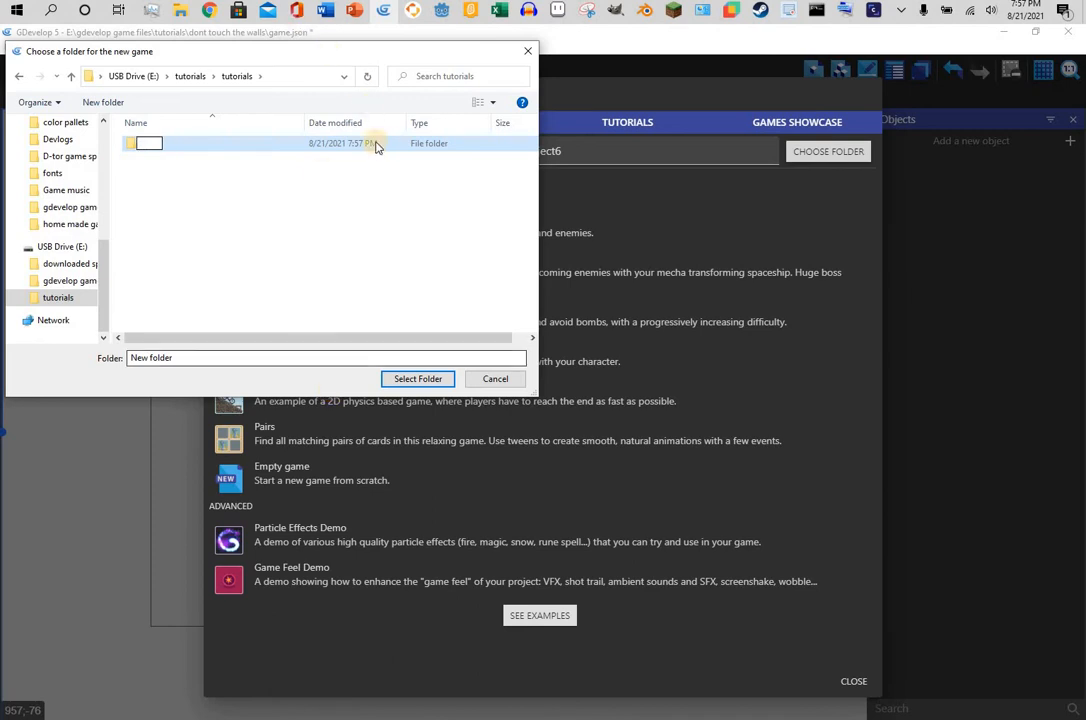
{"action": "left_click", "coordinate": [369, 186]}
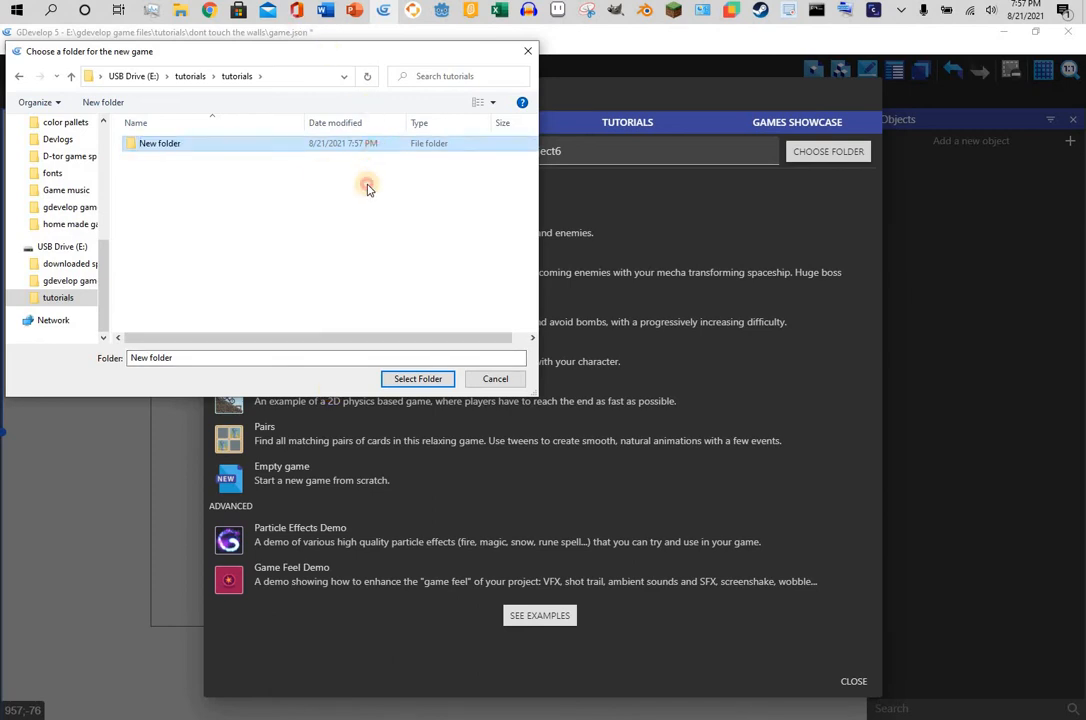
- Create a new folder inside the tutorials folder of "gdevelop game files" and enter "dont touch the walls" as its name
{"action": "left_click", "coordinate": [60, 283]}
{"action": "scroll", "coordinate": [213, 281], "scroll_direction": "down", "scroll_amount": 5}
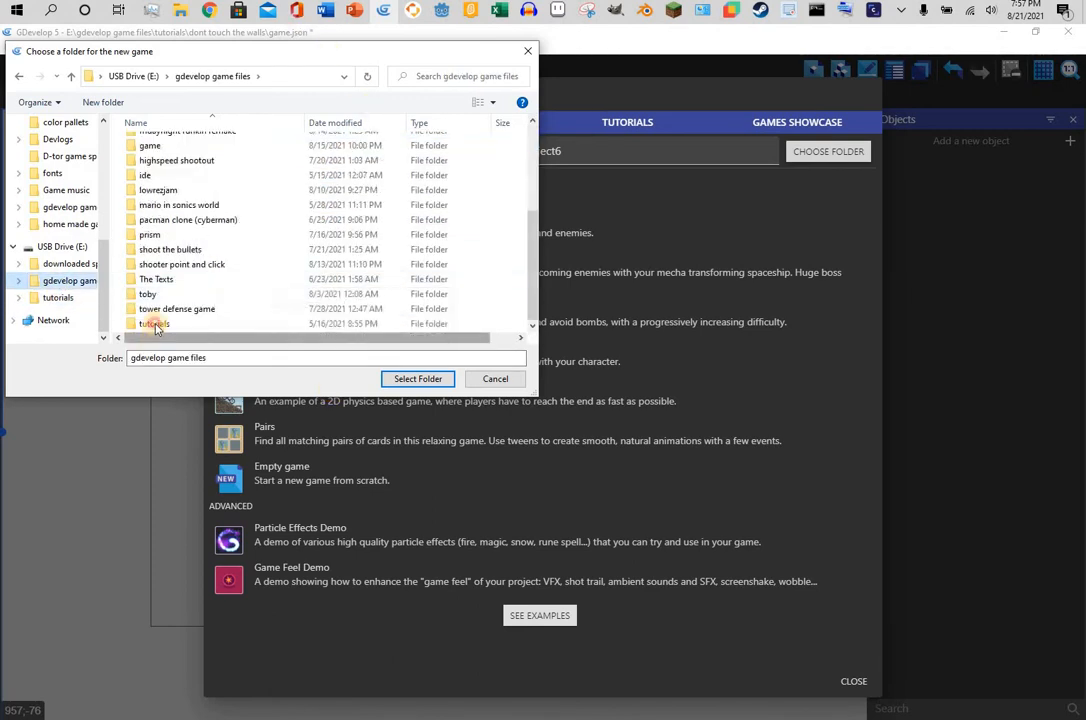
{"action": "double_click", "coordinate": [155, 324]}
{"action": "scroll", "coordinate": [228, 255], "scroll_direction": "down", "scroll_amount": 1}
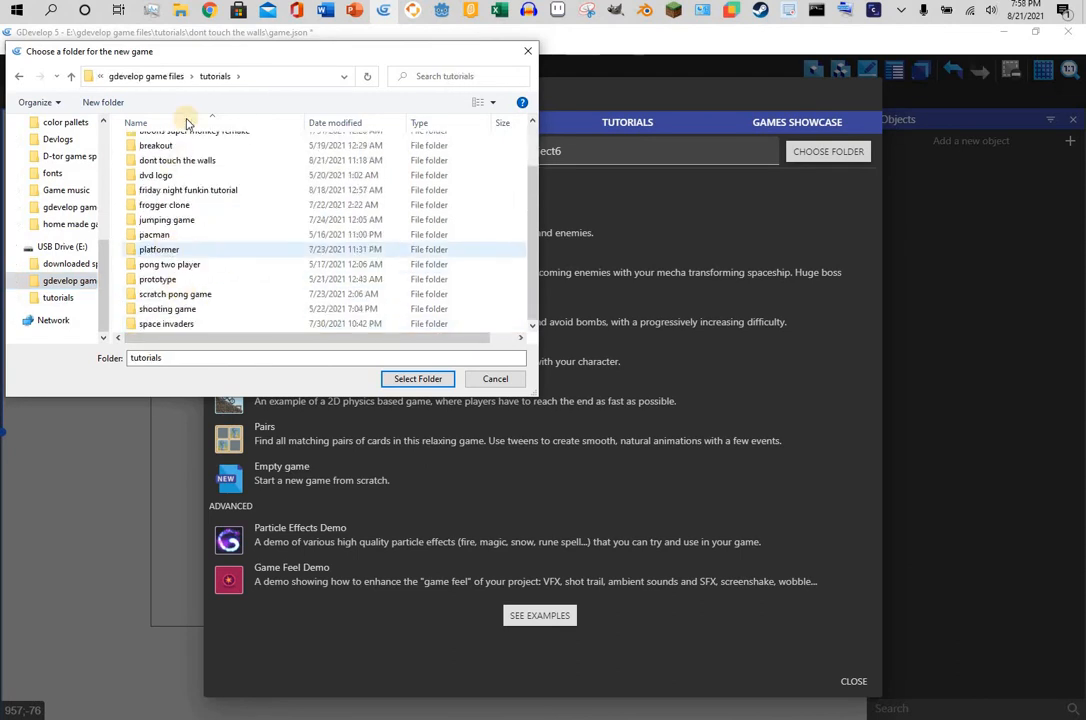
{"action": "left_click", "coordinate": [104, 102]}
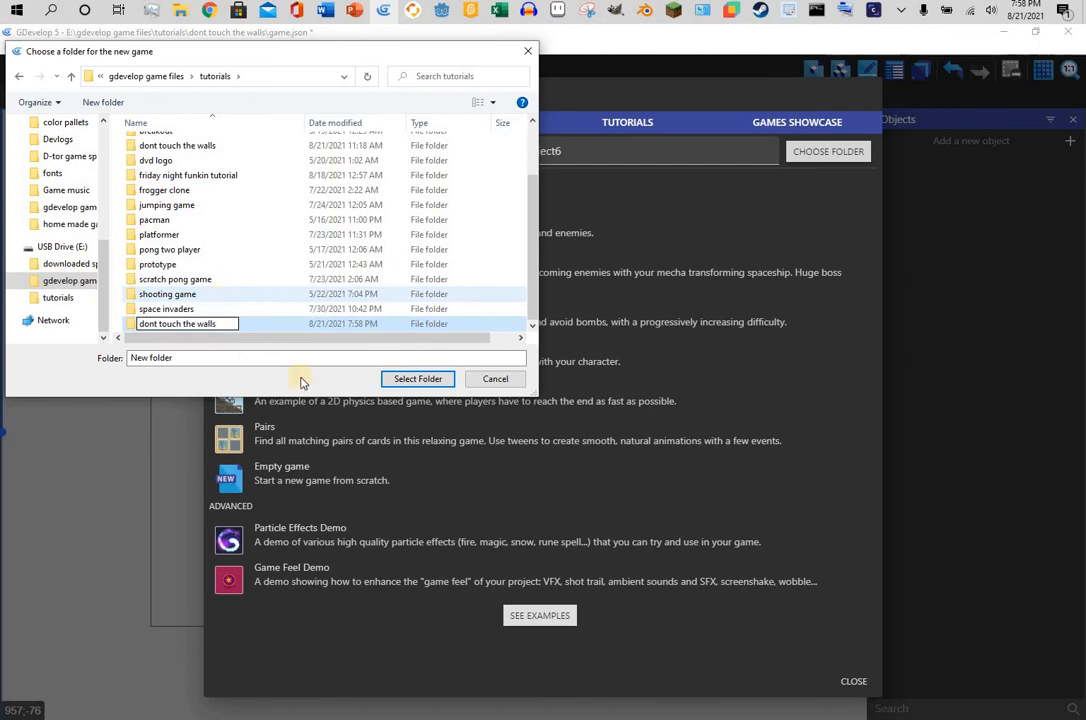
- Select the new folder as the game's location and create the project from the Empty game starter
{"action": "left_click", "coordinate": [417, 378]}
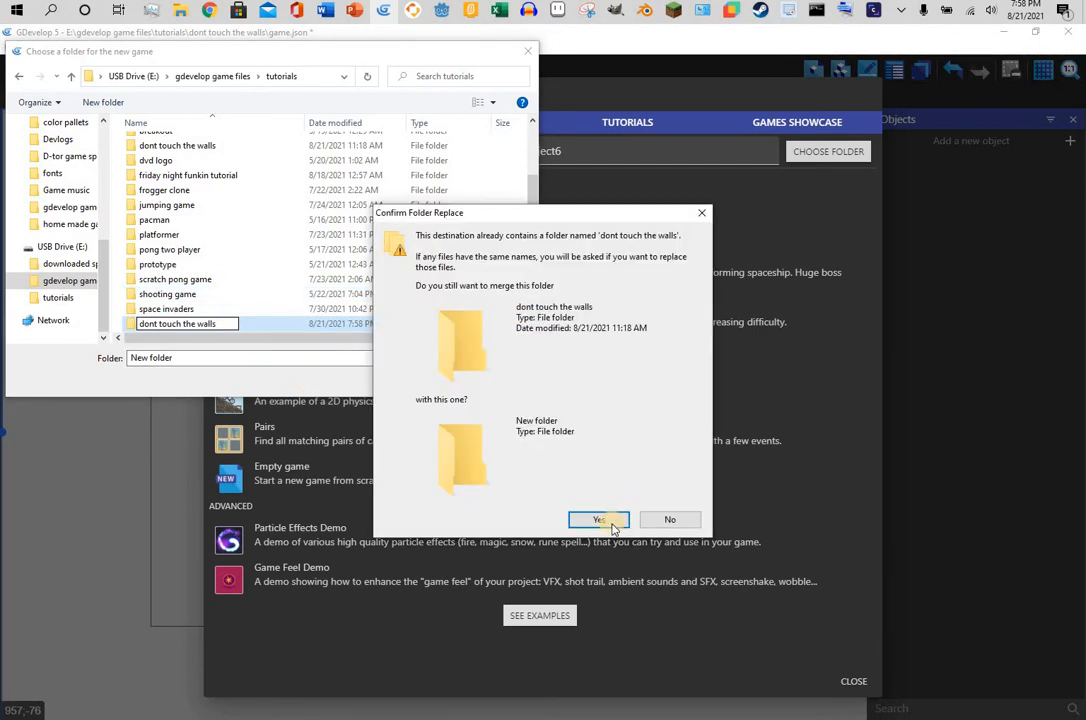
{"action": "left_click", "coordinate": [612, 519]}
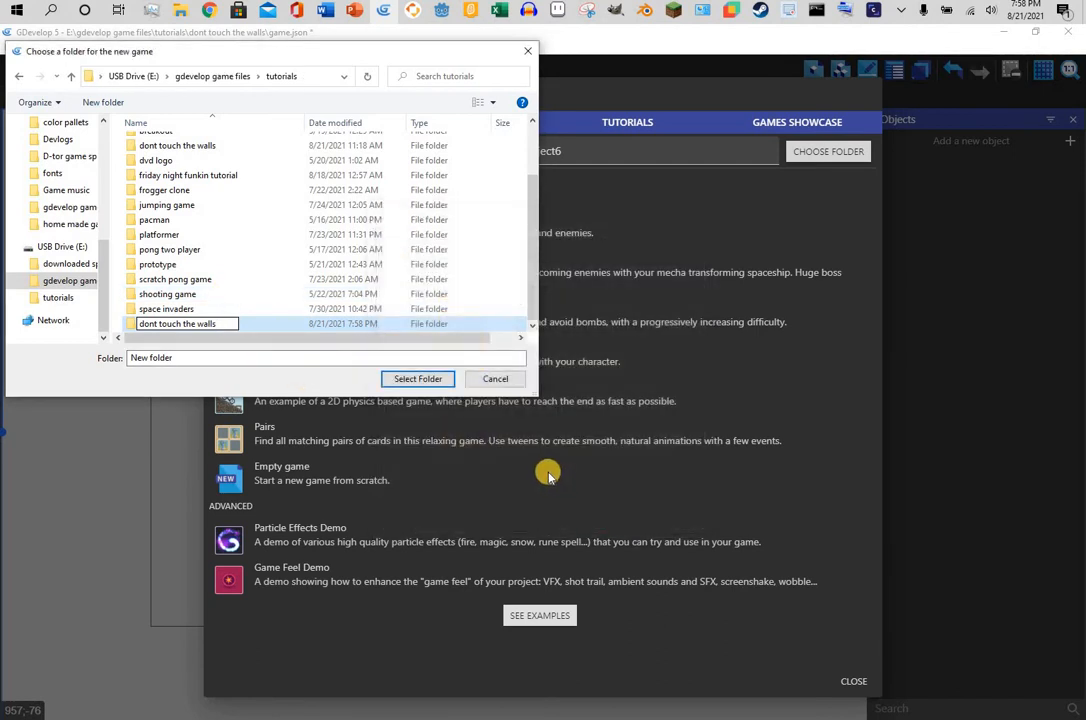
{"action": "left_click", "coordinate": [430, 381]}
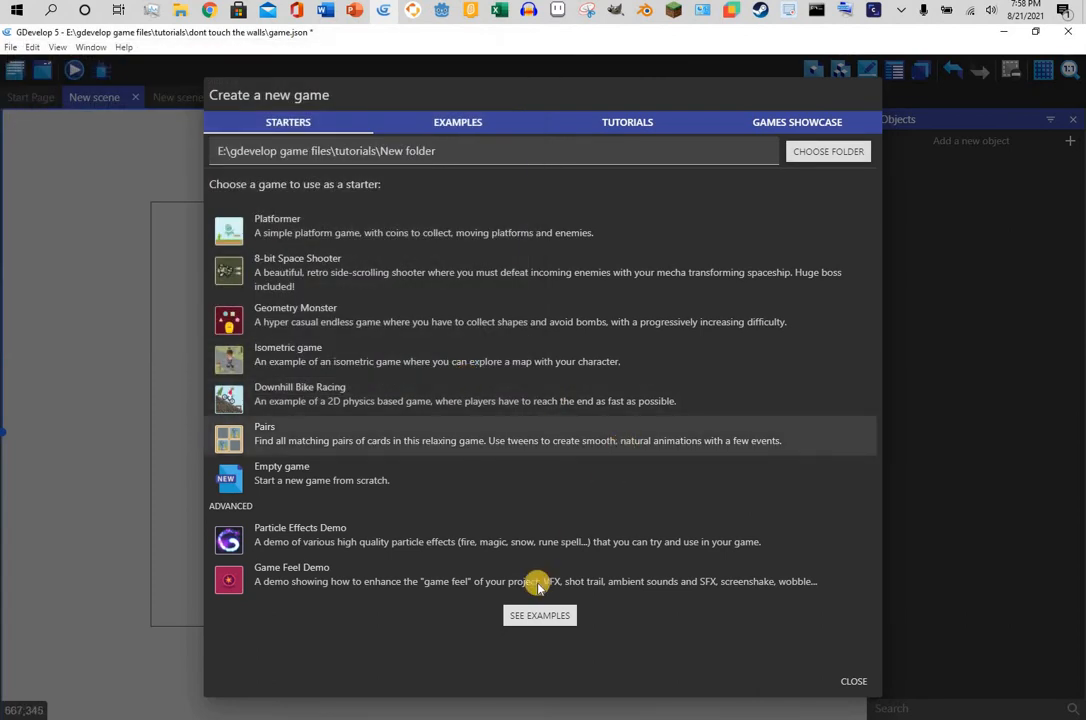
{"action": "left_click", "coordinate": [331, 484]}
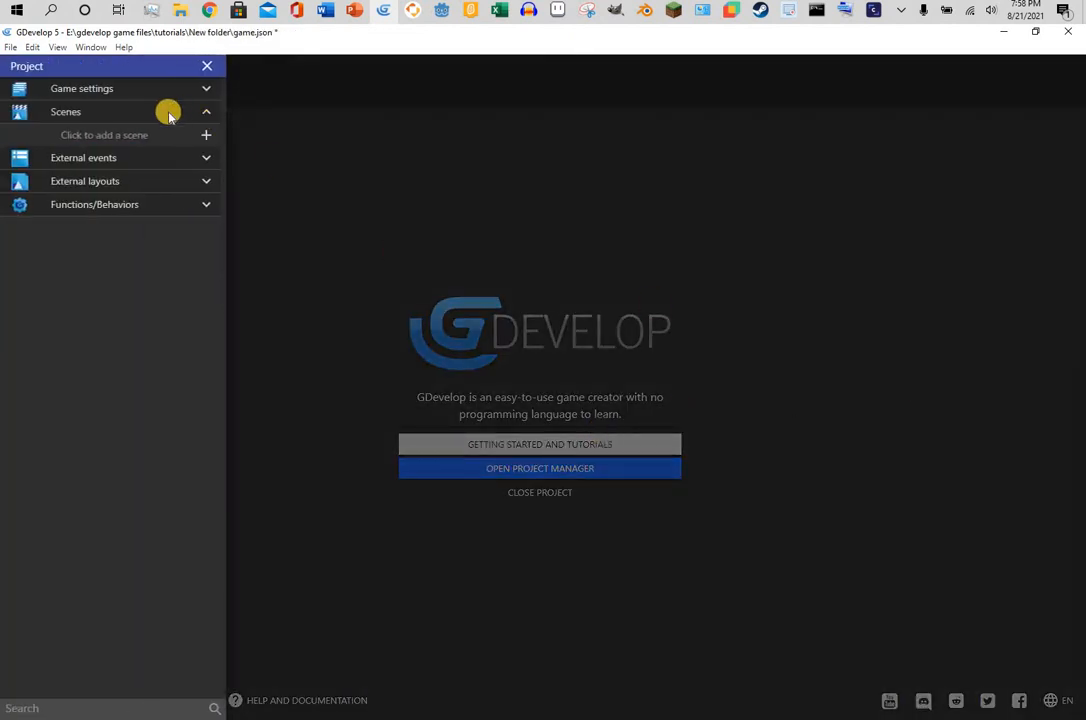
{"action": "left_click", "coordinate": [410, 128]}
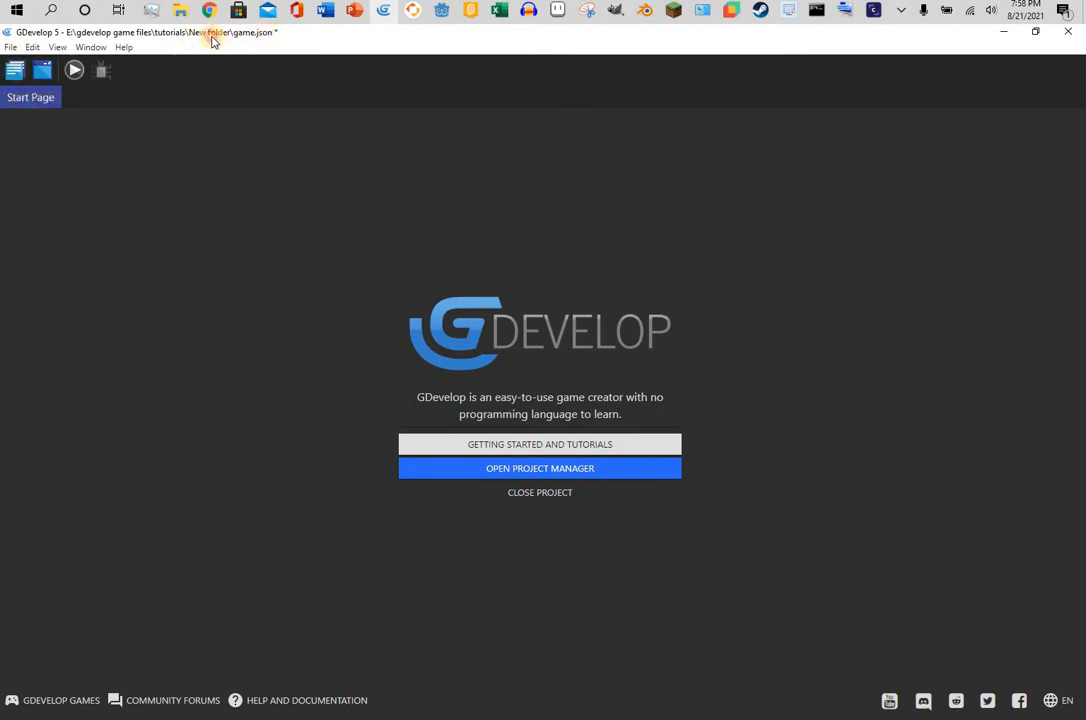
- In the game properties, turn off updating the resolution during the game and name the game "Don't touch the walls"
{"action": "left_click", "coordinate": [13, 68]}
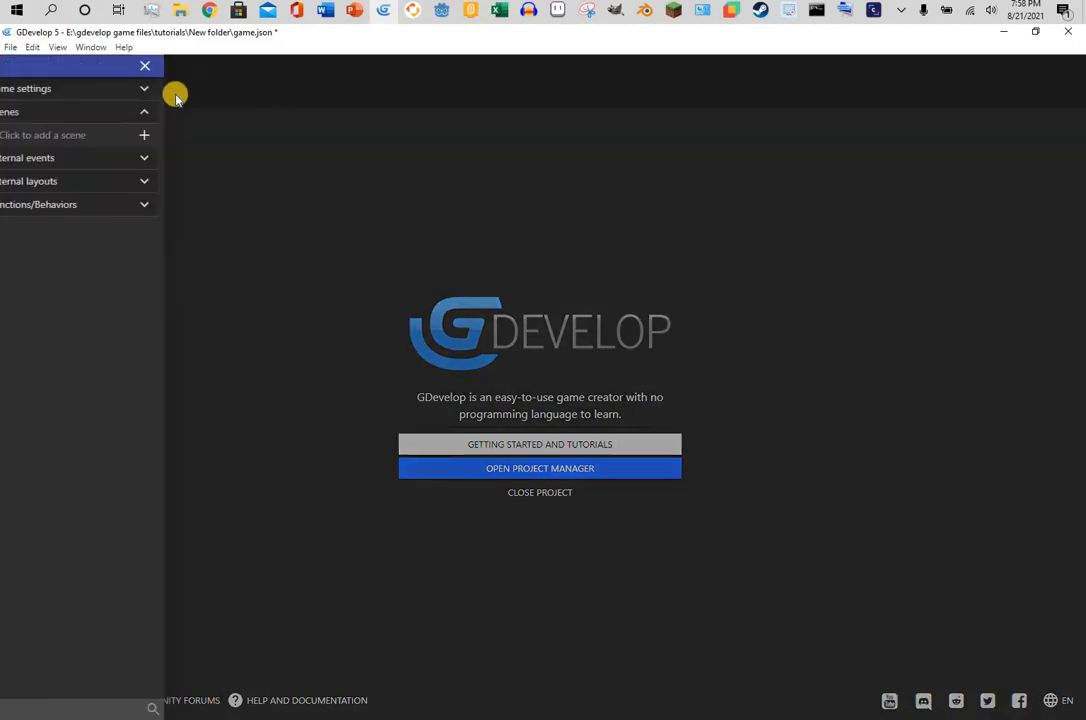
{"action": "left_click", "coordinate": [160, 90]}
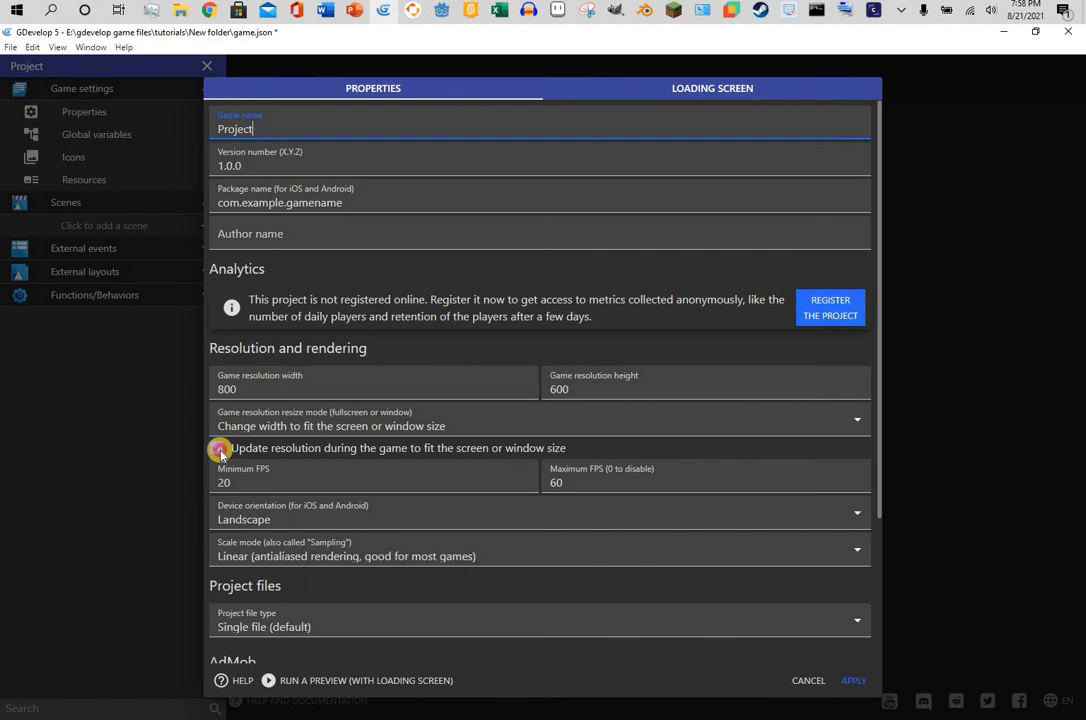
{"action": "left_click", "coordinate": [221, 451]}
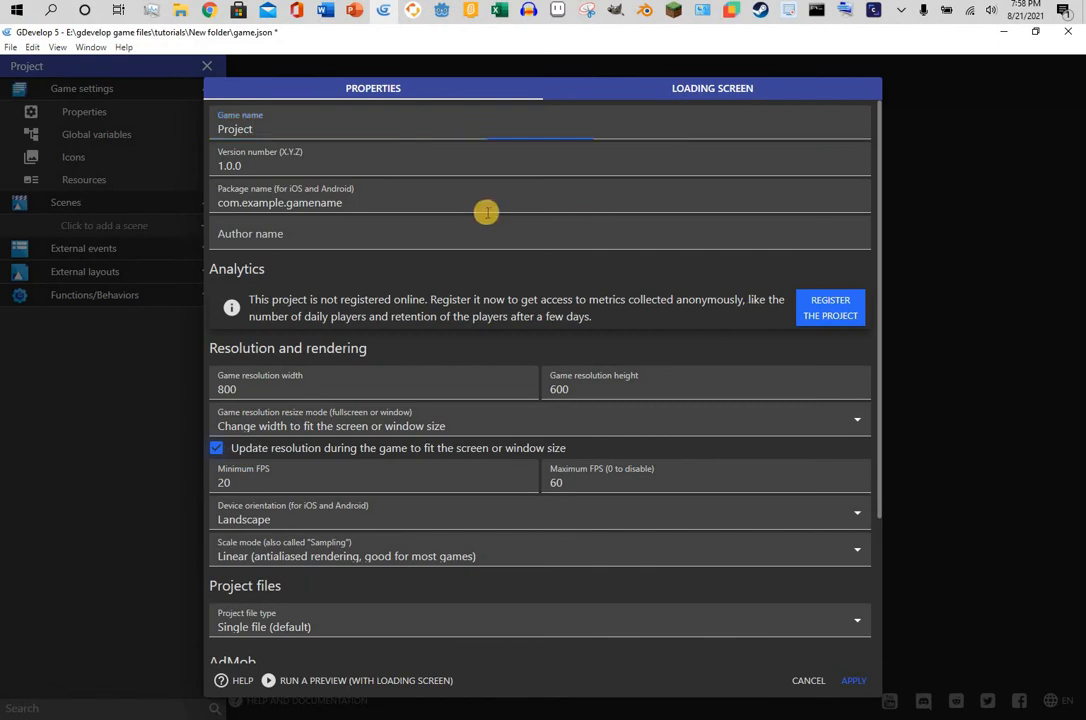
{"action": "left_click_drag", "start_coordinate": [278, 137], "coordinate": [183, 137]}
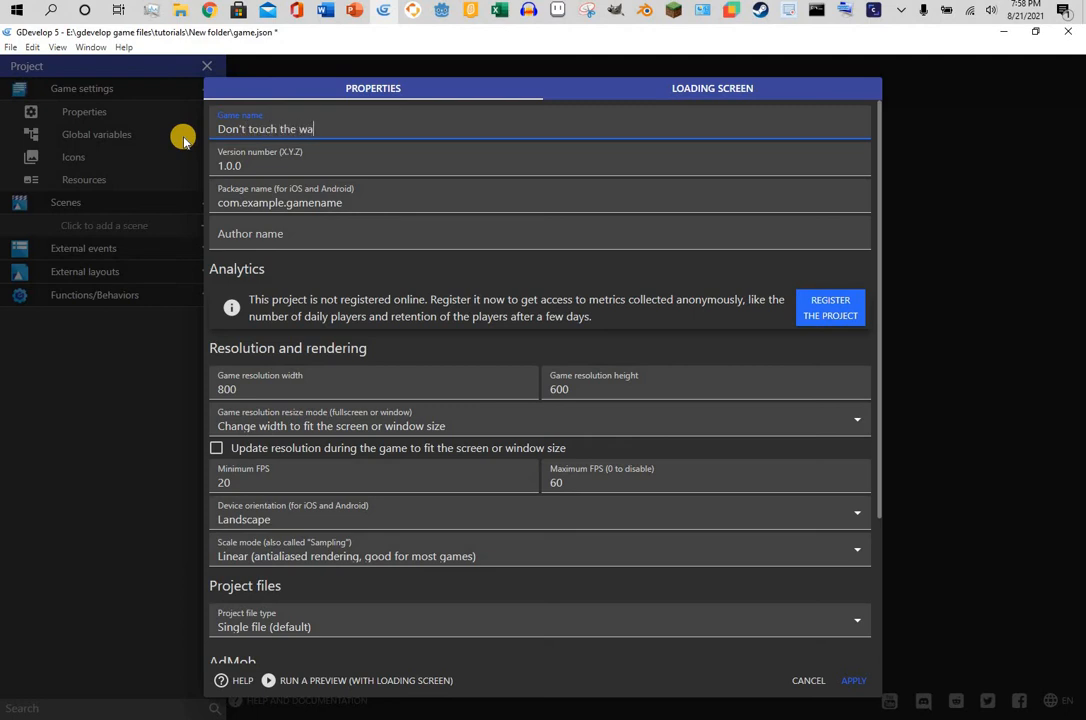
{"action": "left_click", "coordinate": [400, 277]}
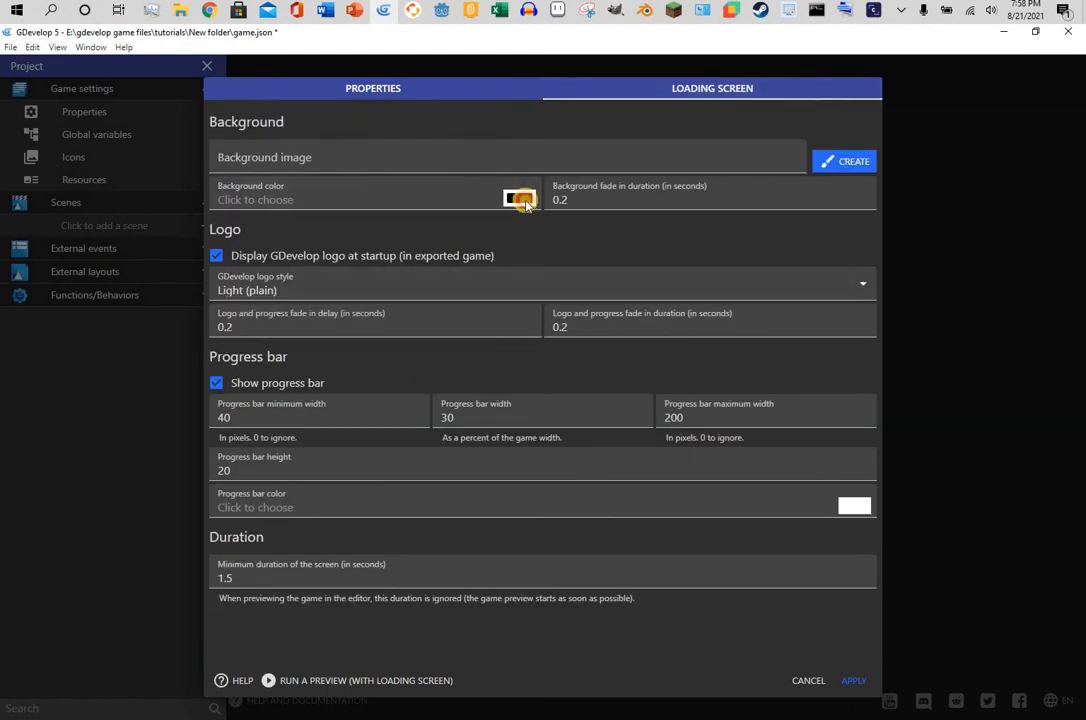
- Set the loading screen's background color to red (D62121) and apply the game properties
{"action": "left_click", "coordinate": [522, 200]}
{"action": "left_click", "coordinate": [630, 213]}
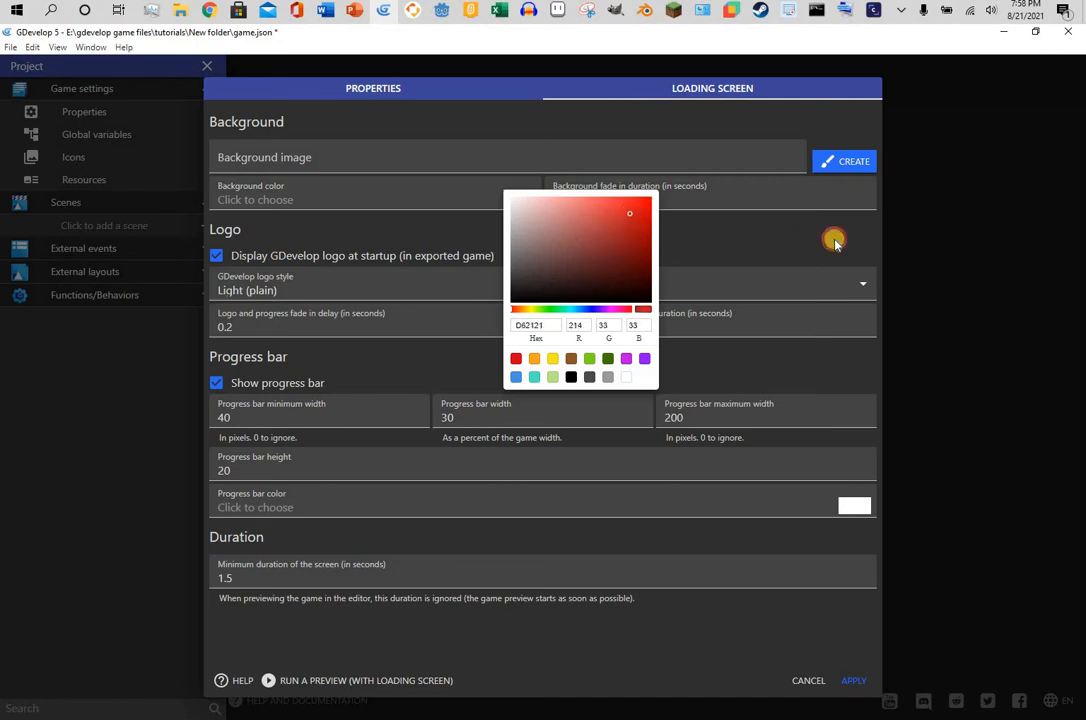
{"action": "left_click", "coordinate": [621, 186]}
{"action": "left_click", "coordinate": [621, 189]}
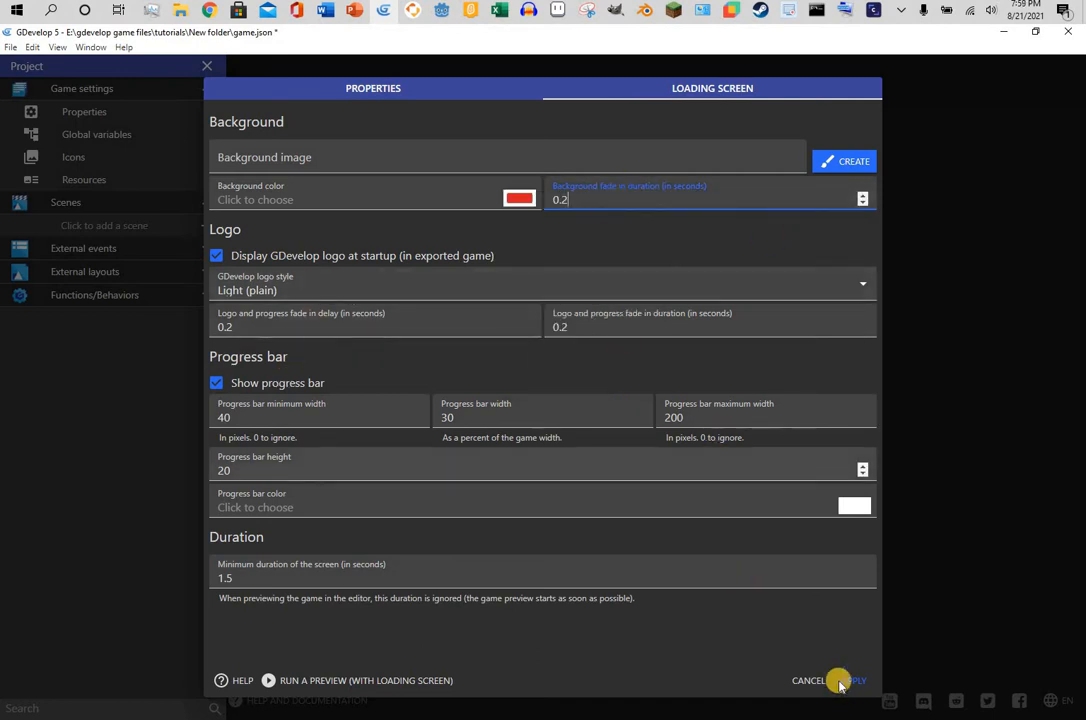
{"action": "left_click", "coordinate": [820, 164]}
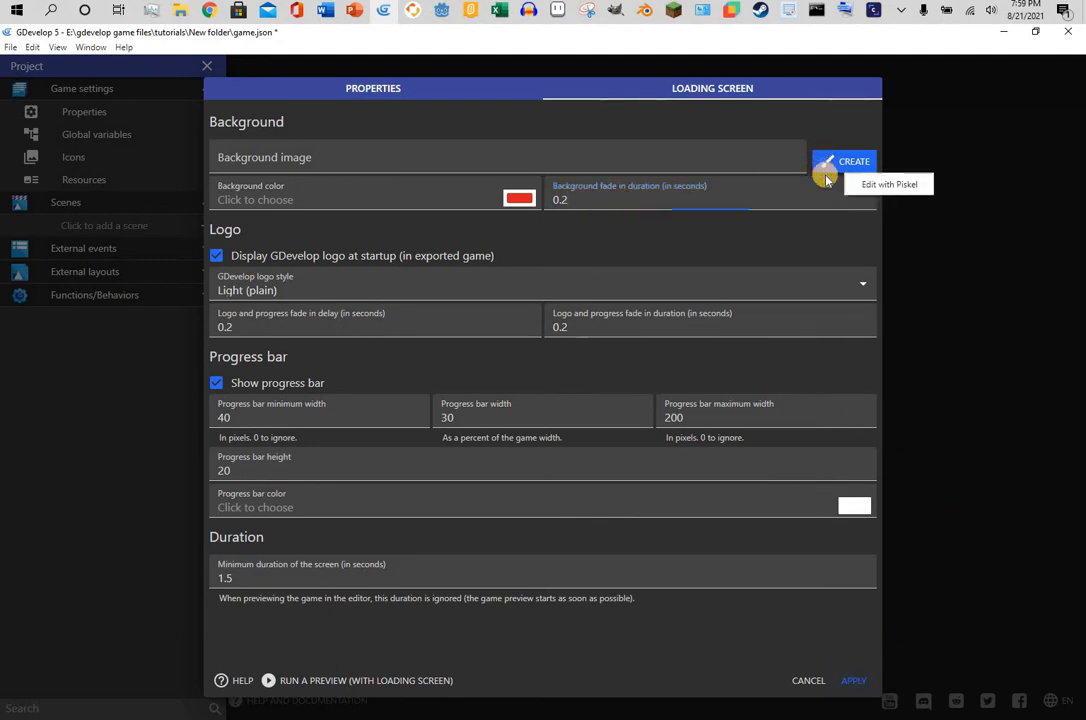
{"action": "left_click", "coordinate": [539, 653]}
{"action": "left_click", "coordinate": [373, 88]}
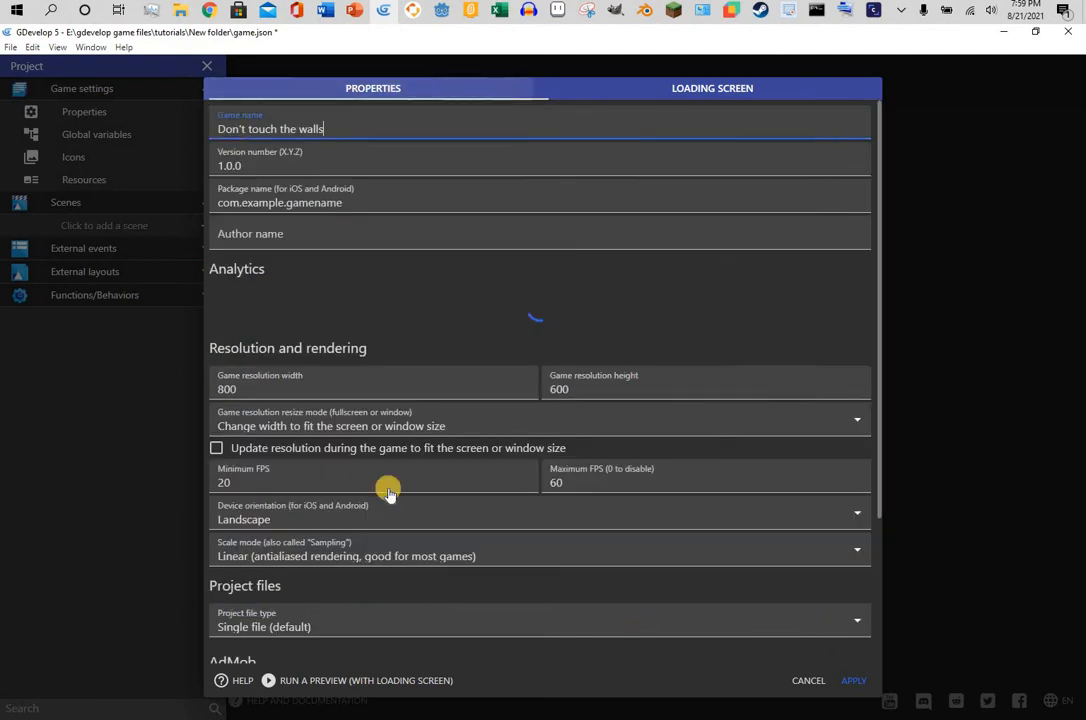
{"action": "left_click", "coordinate": [866, 680]}
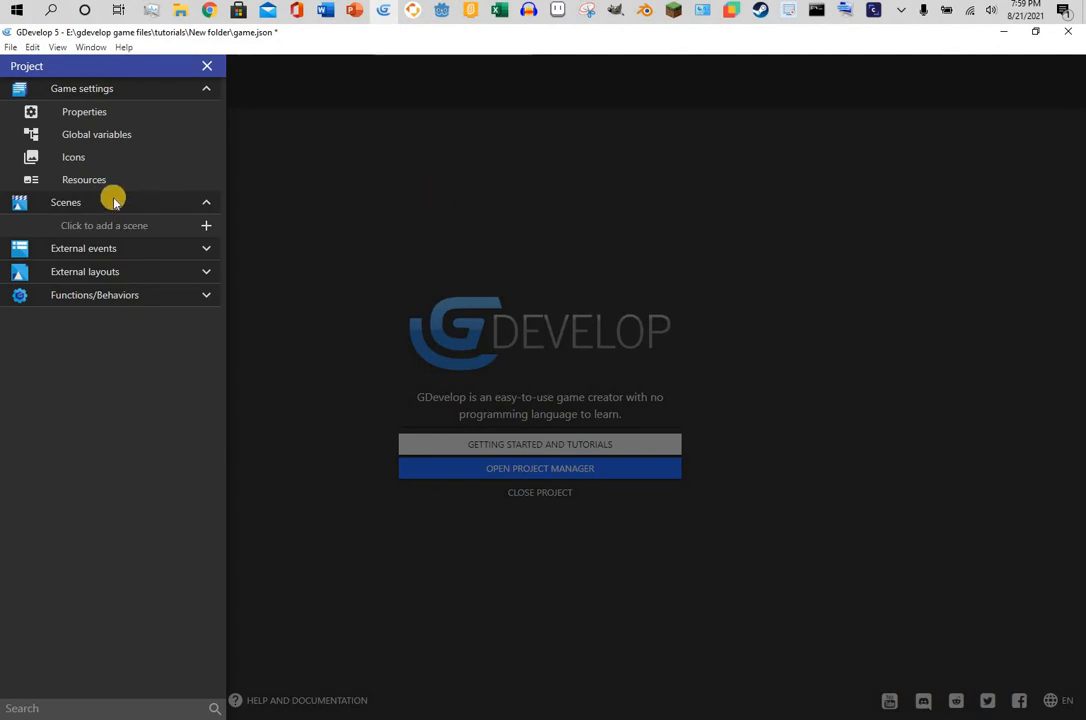
- Add a new scene to the project and open it in the scene editor
{"action": "left_click", "coordinate": [207, 226]}
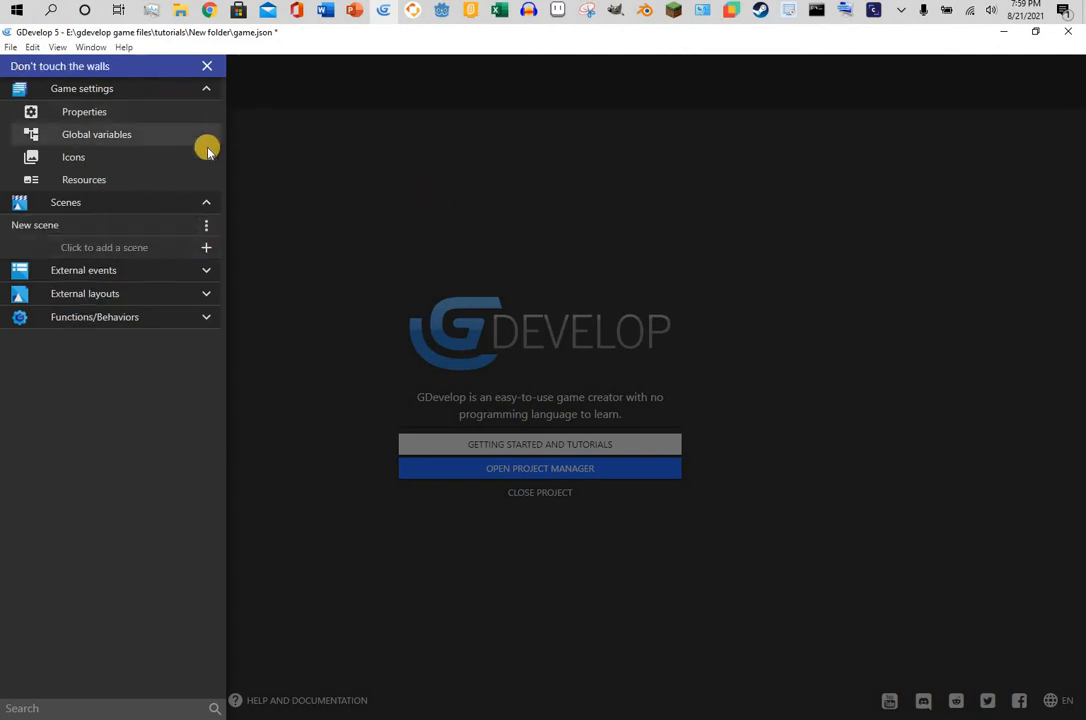
{"action": "left_click", "coordinate": [206, 88]}
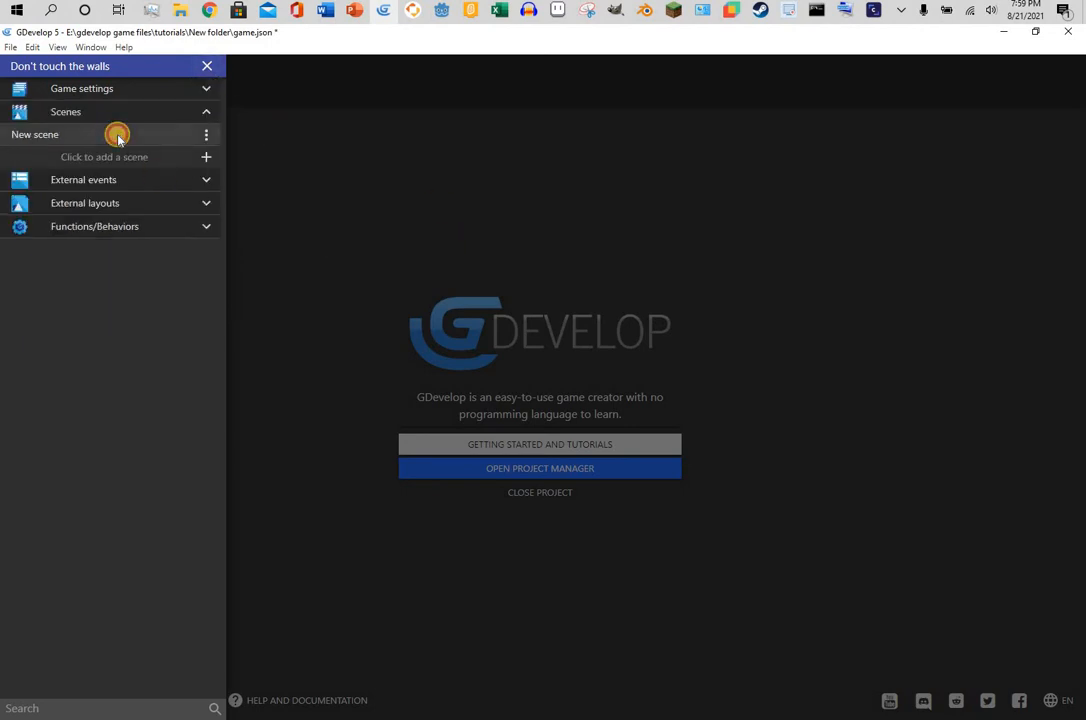
{"action": "left_click", "coordinate": [117, 136]}
- Set the scene's background color to blue (2A5AA0) in the scene properties
{"action": "right_click", "coordinate": [404, 327]}
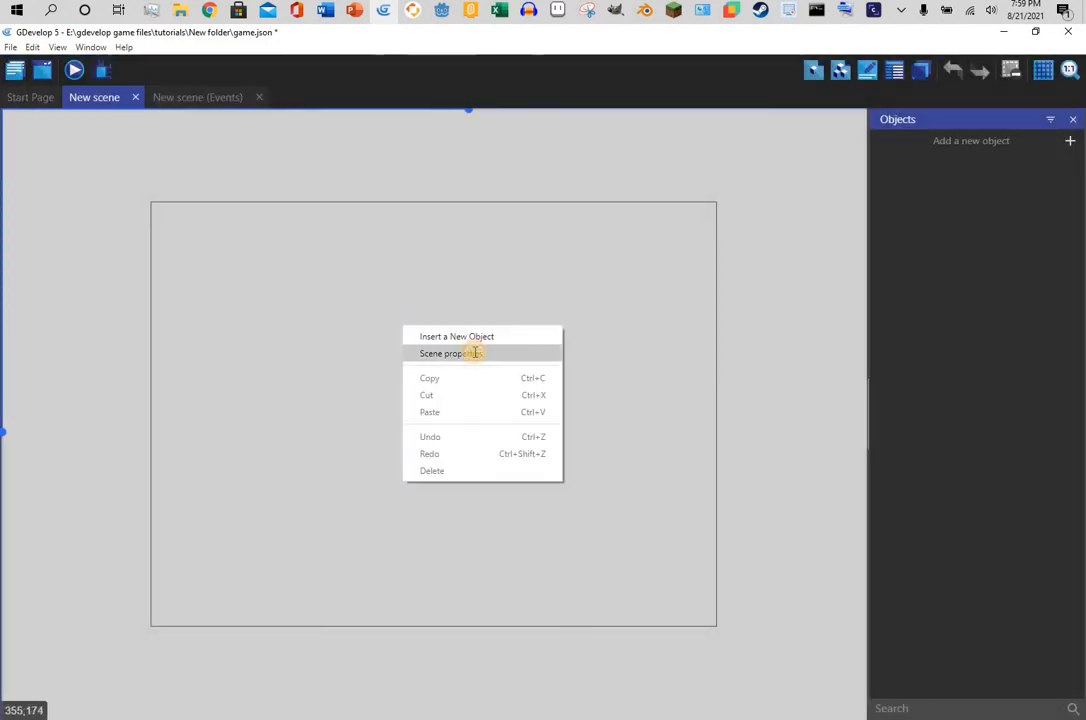
{"action": "left_click", "coordinate": [474, 353]}
{"action": "left_click", "coordinate": [732, 400]}
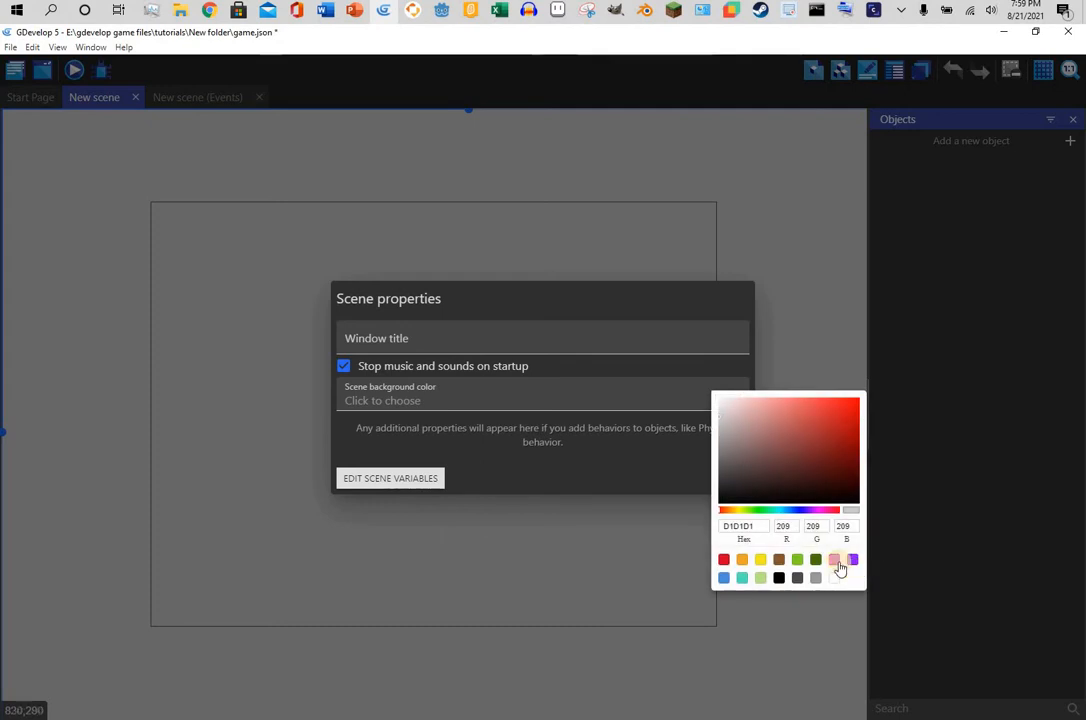
{"action": "left_click", "coordinate": [790, 511]}
{"action": "left_click", "coordinate": [822, 437]}
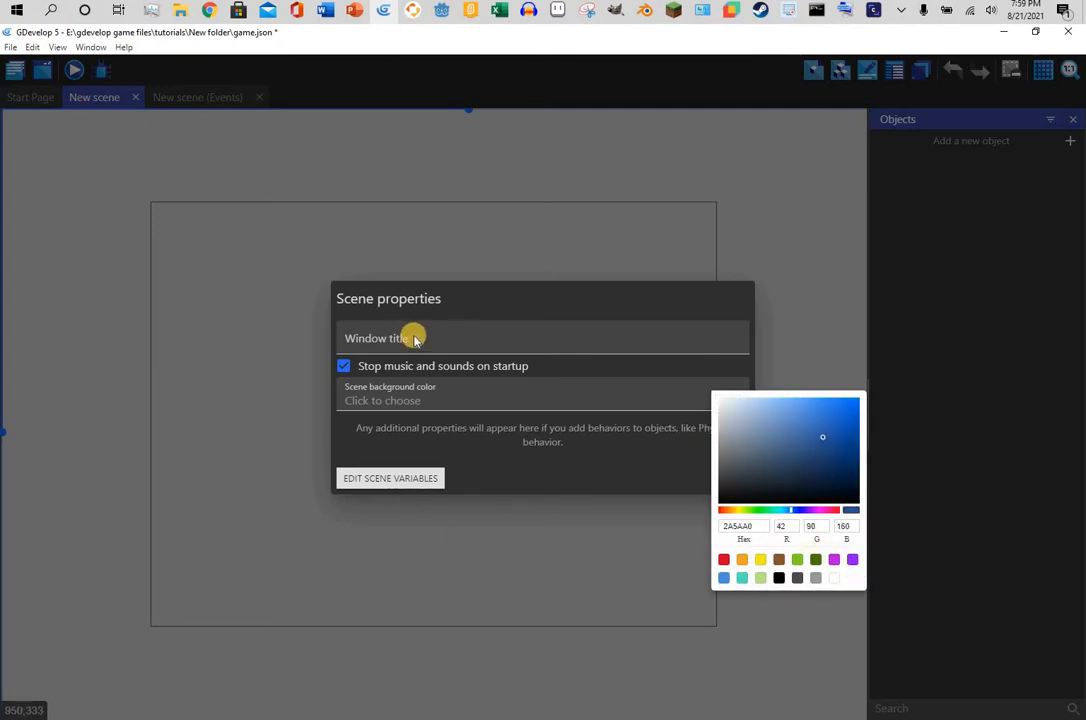
{"action": "left_click", "coordinate": [700, 473]}
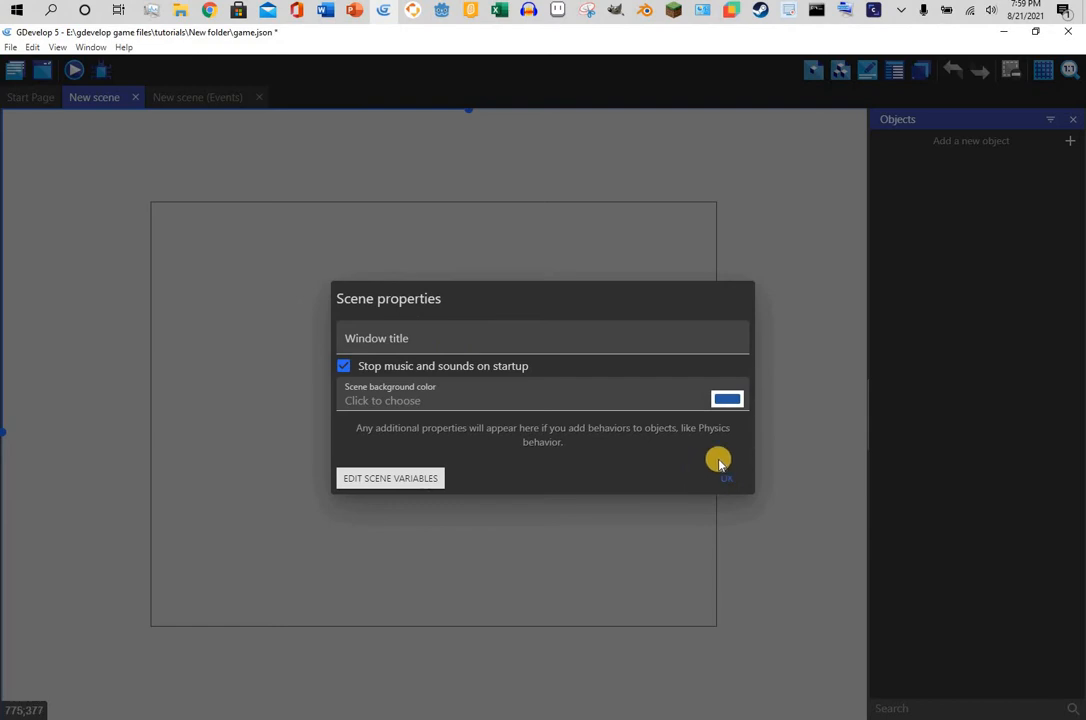
{"action": "left_click", "coordinate": [725, 478]}
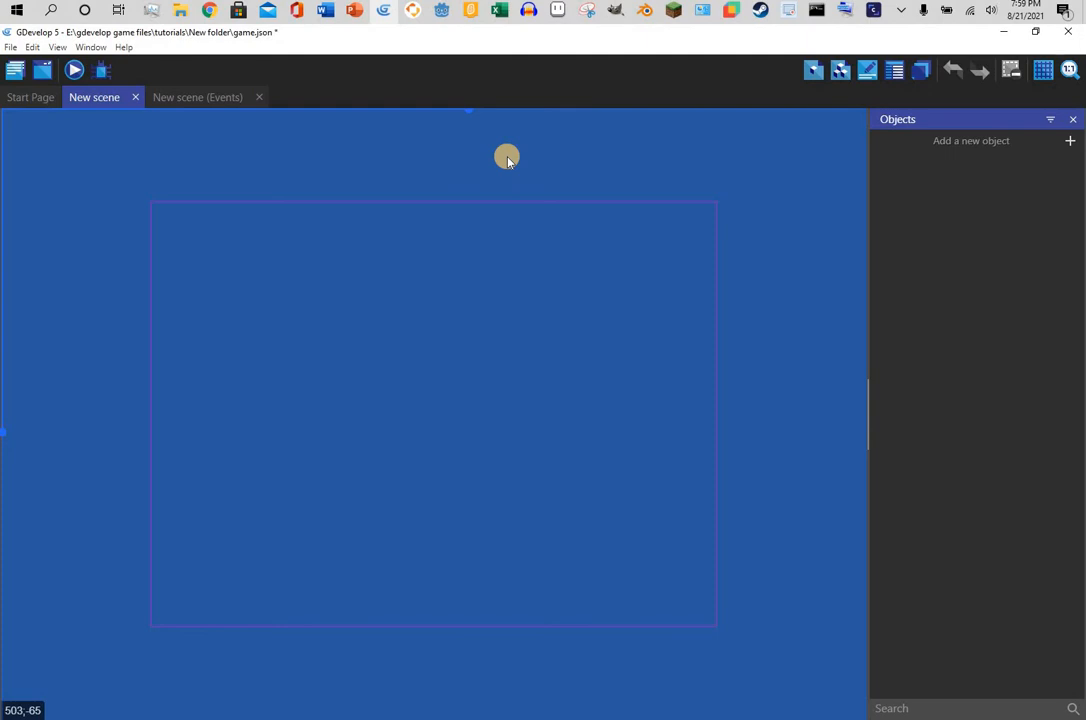
- Add a Sprite object from scratch, name it "player" and give it an empty animation
{"action": "left_click", "coordinate": [1069, 141]}
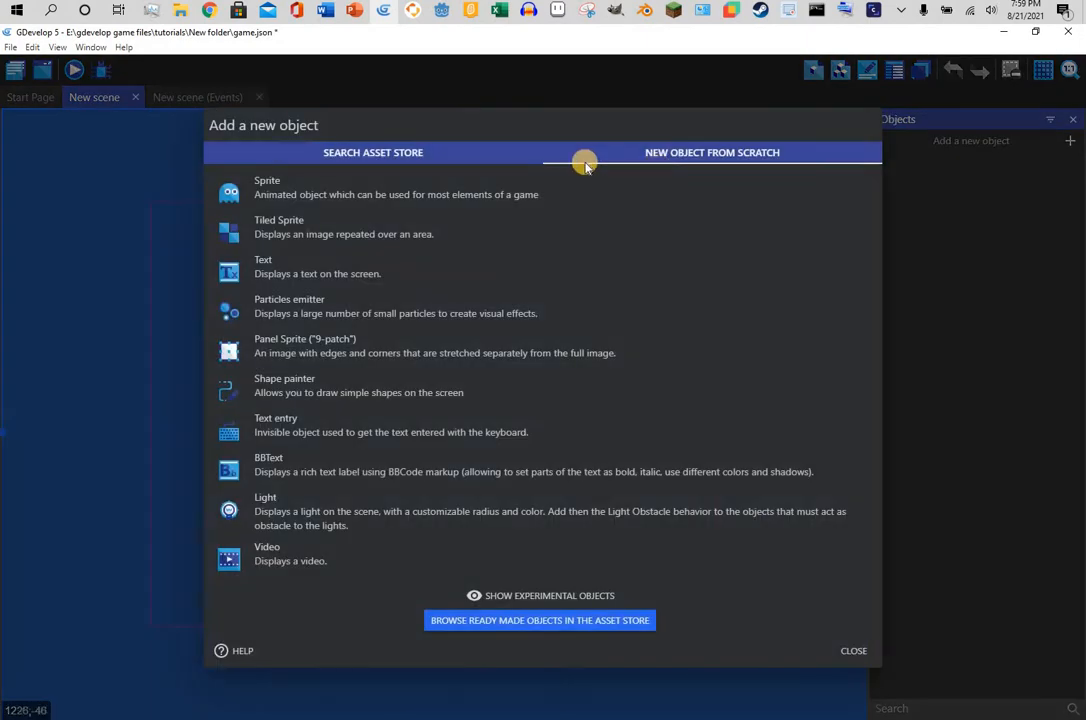
{"action": "left_click", "coordinate": [586, 178]}
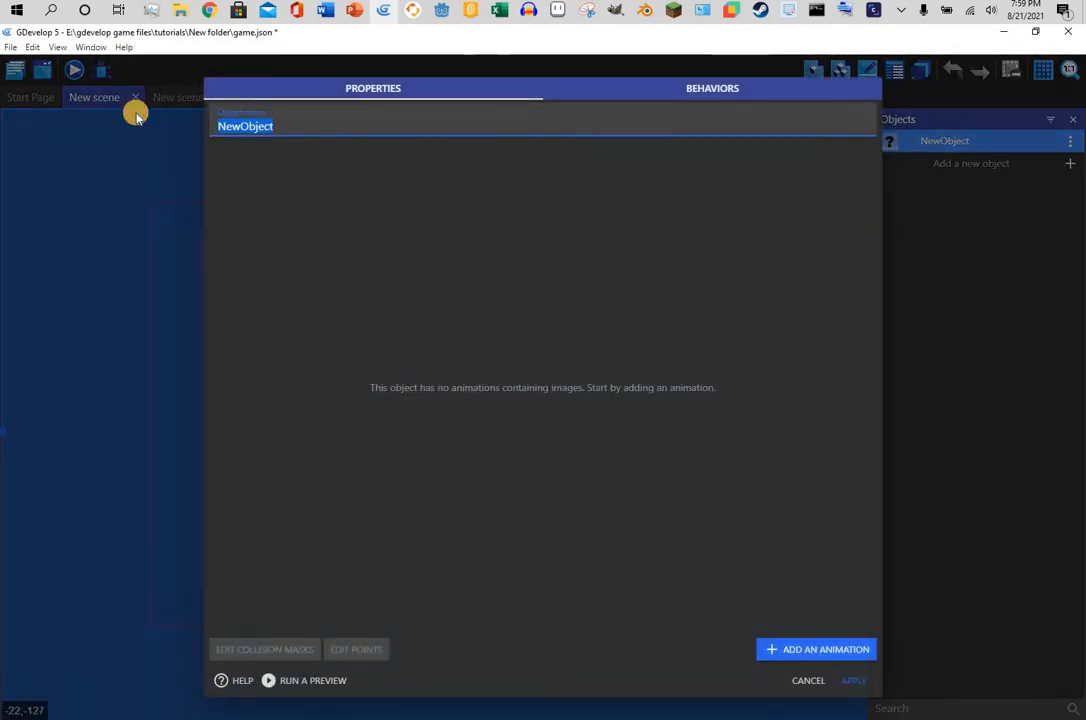
{"action": "type", "text": "playe"}
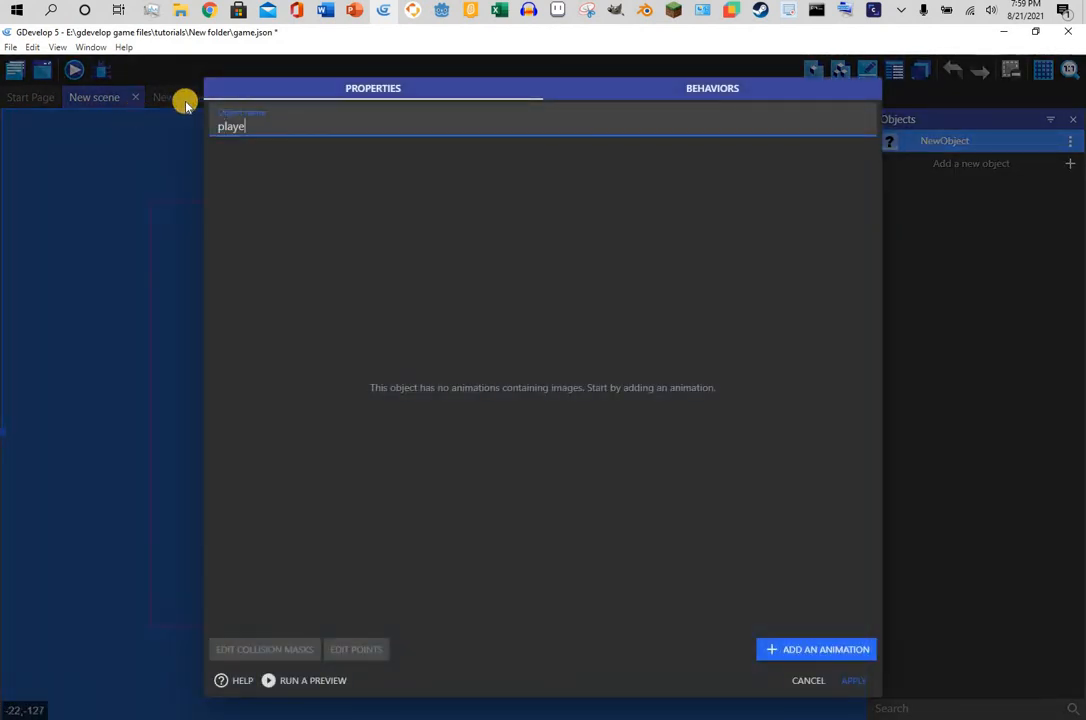
{"action": "type", "text": "r"}
{"action": "left_click", "coordinate": [836, 649]}
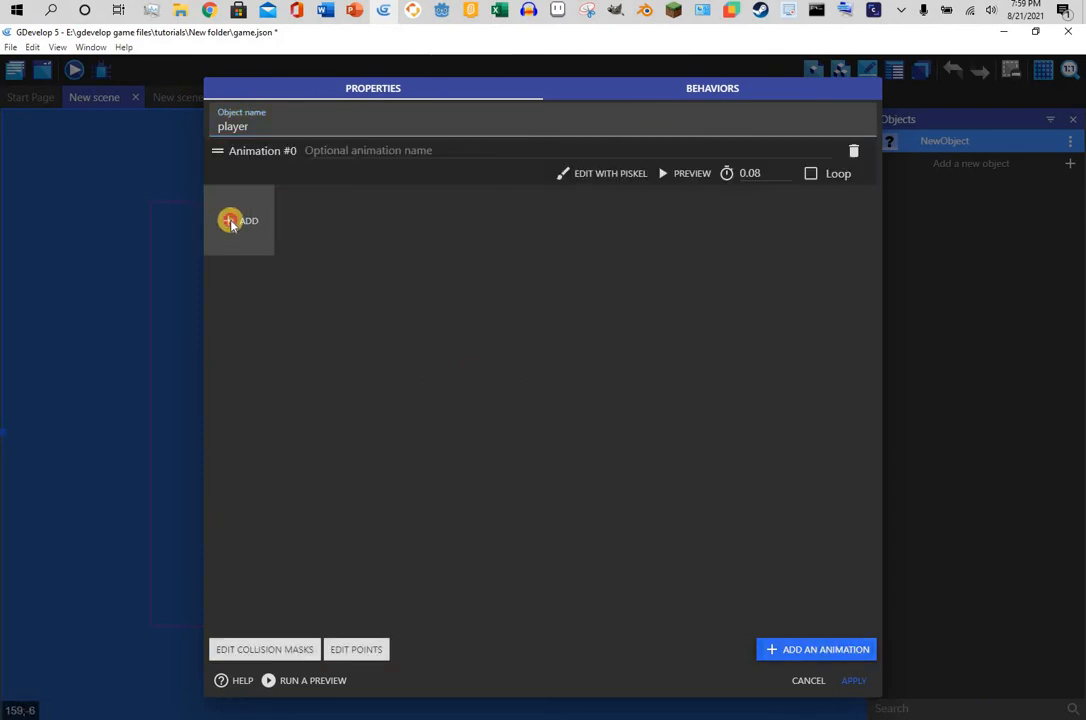
- Fill the player's first animation frame with red (#f71818) in Piskel, then save it and apply the object
{"action": "left_click", "coordinate": [230, 221]}
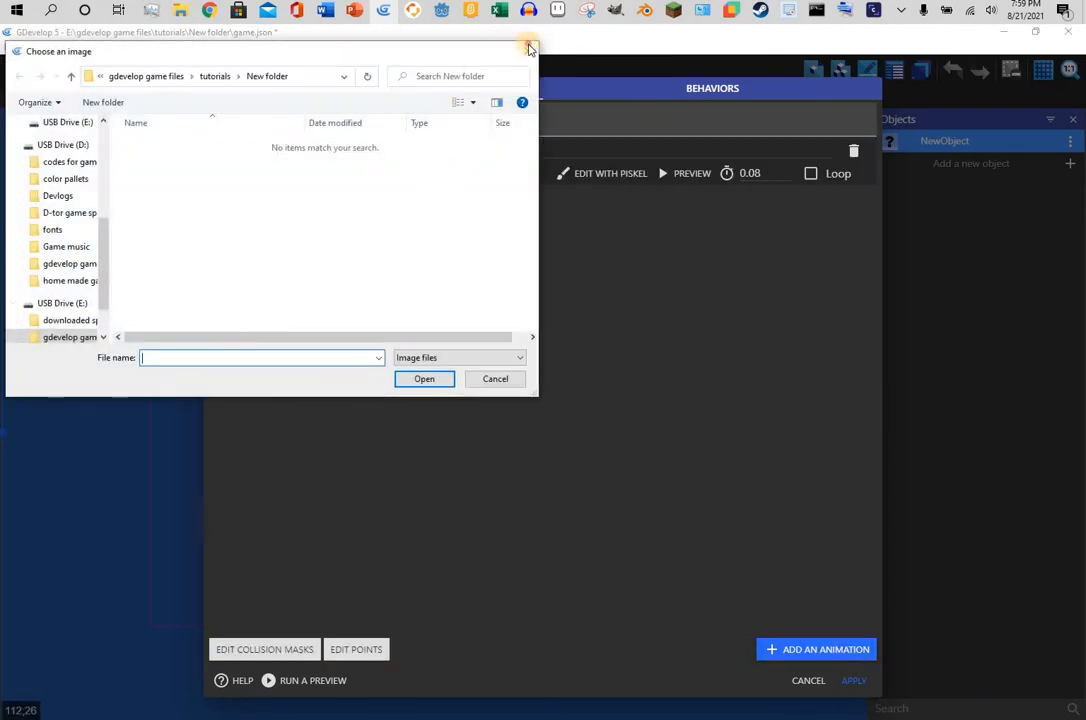
{"action": "left_click", "coordinate": [530, 47]}
{"action": "left_click", "coordinate": [596, 178]}
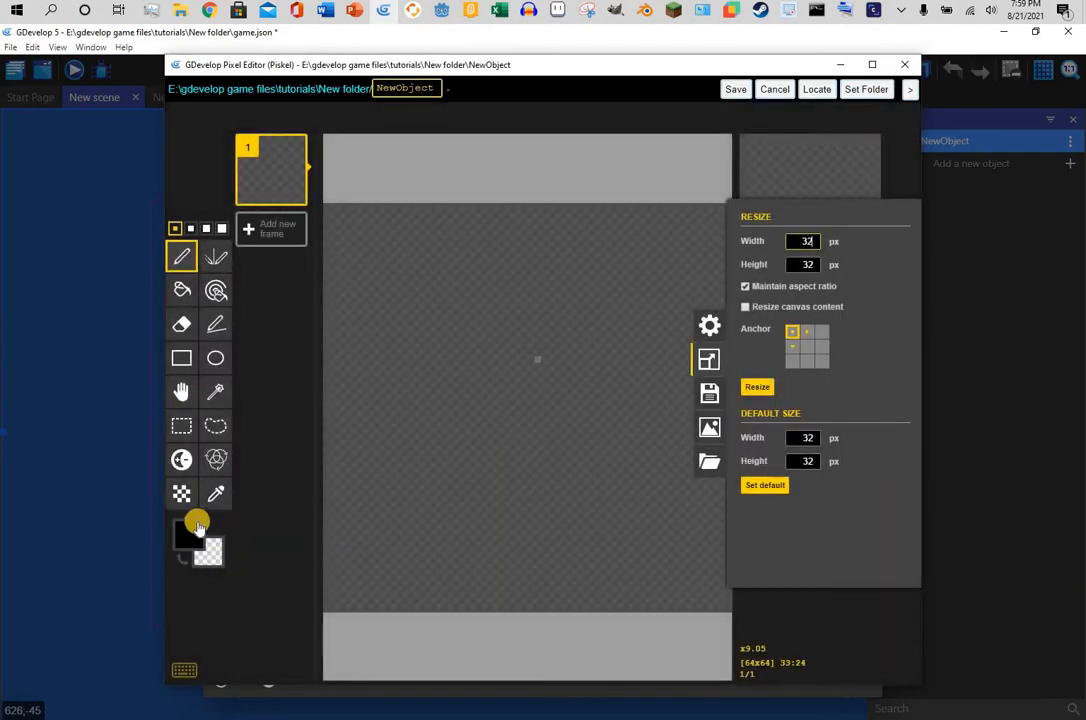
{"action": "left_click", "coordinate": [196, 528]}
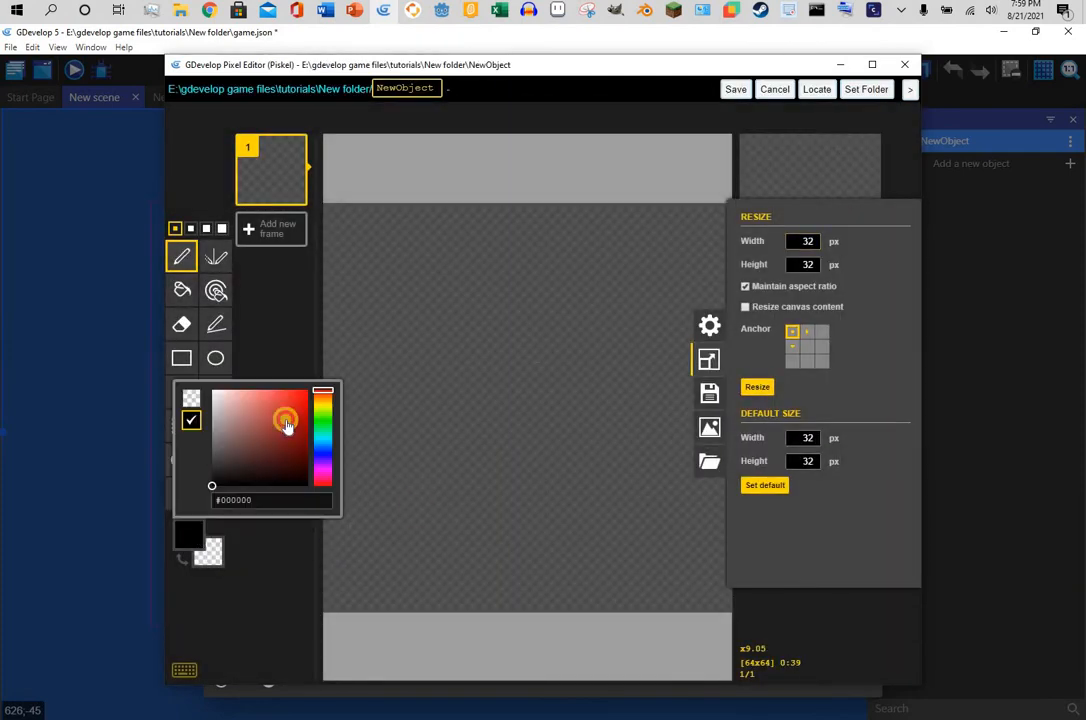
{"action": "left_click_drag", "start_coordinate": [286, 422], "coordinate": [297, 397]}
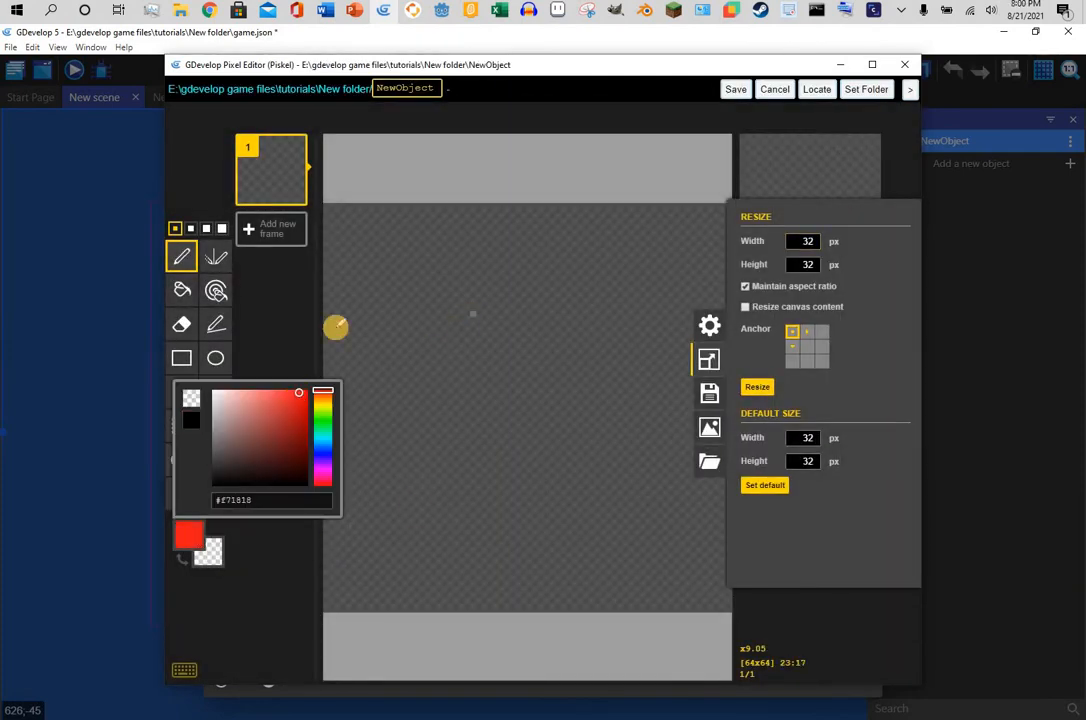
{"action": "left_click", "coordinate": [182, 290]}
{"action": "left_click", "coordinate": [511, 287]}
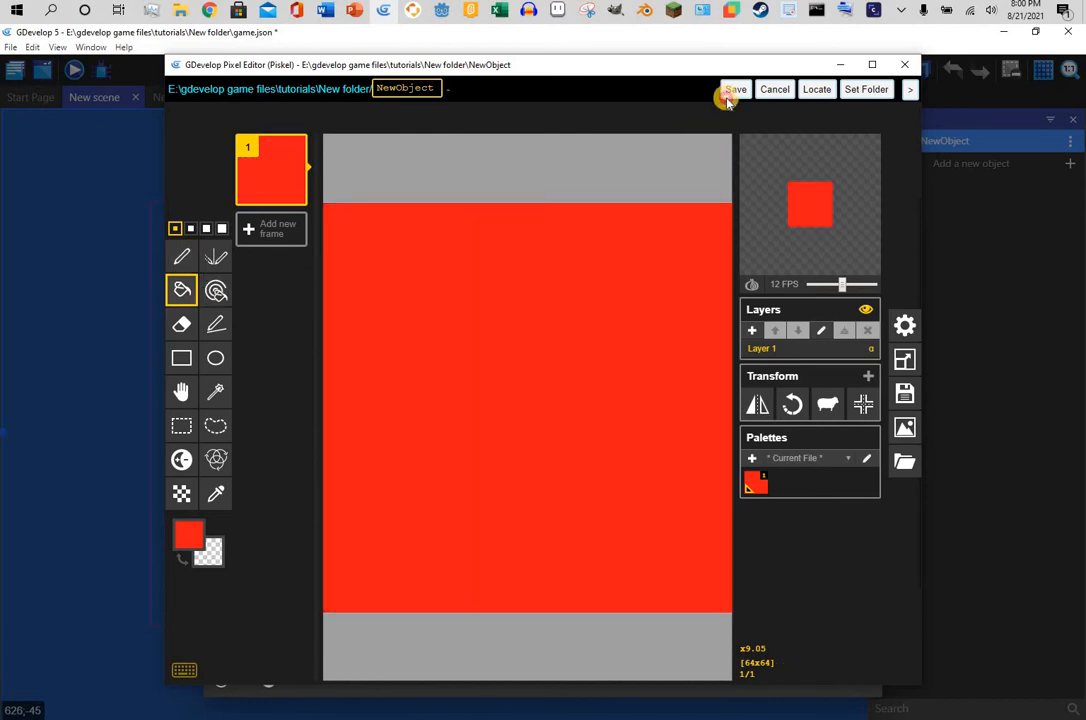
{"action": "left_click", "coordinate": [735, 89]}
{"action": "left_click", "coordinate": [858, 682]}
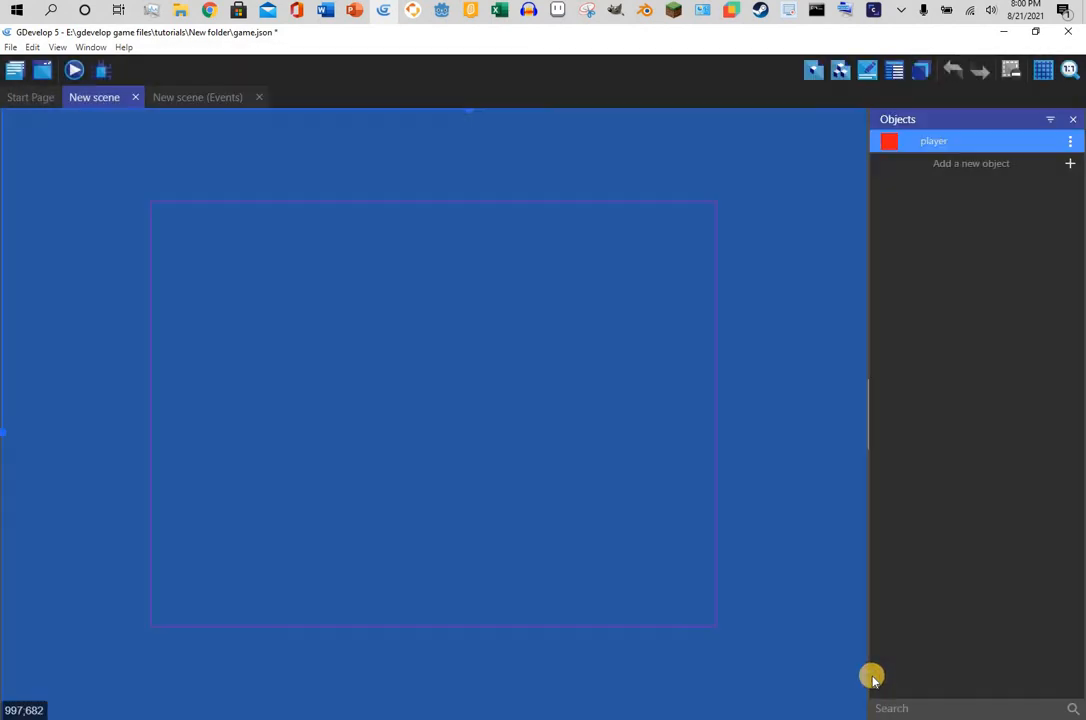
- Add the Top-down movement (4 or 8 directions) behavior to the player object and apply it
{"action": "double_click", "coordinate": [931, 143]}
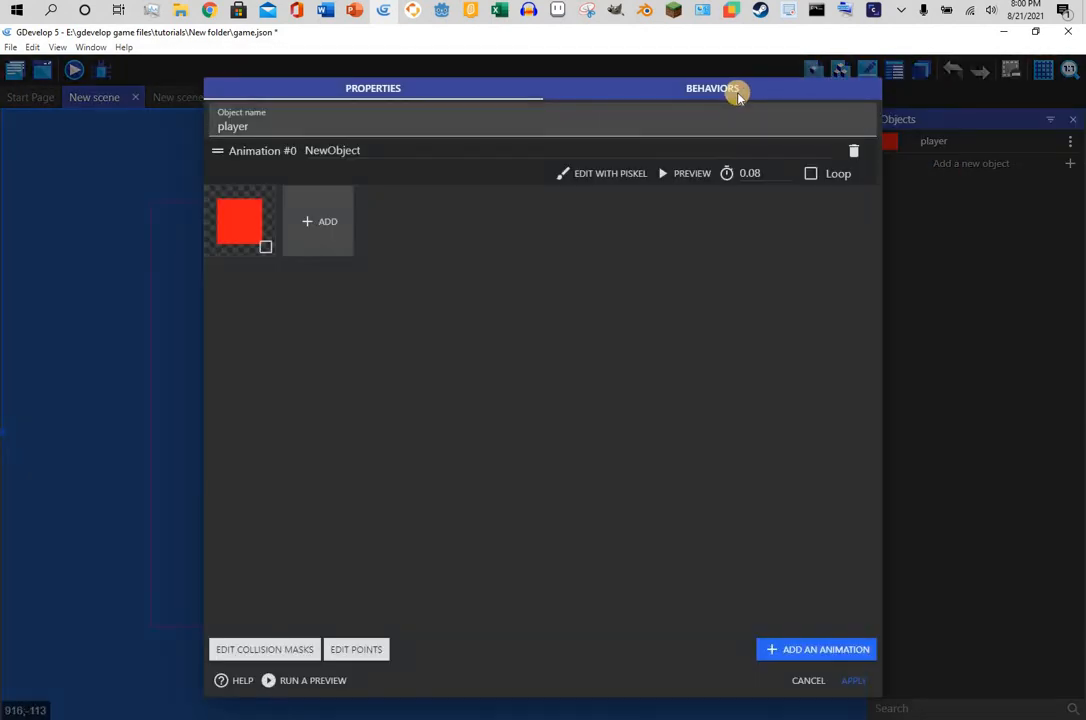
{"action": "left_click", "coordinate": [734, 90]}
{"action": "left_click", "coordinate": [741, 652]}
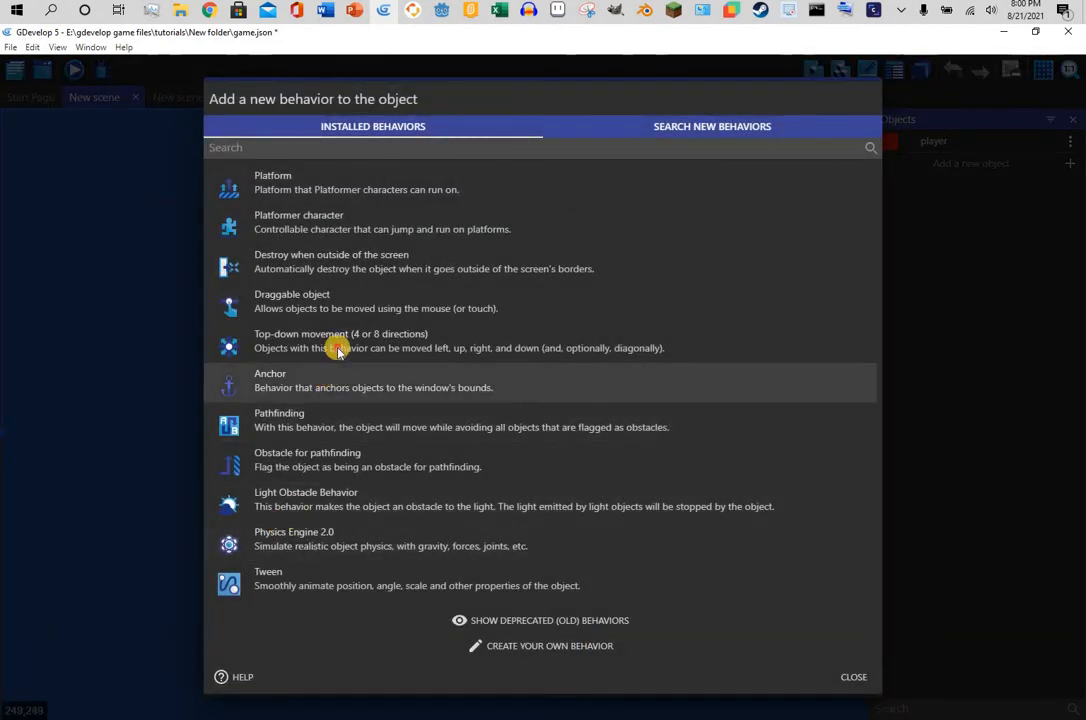
{"action": "left_click", "coordinate": [337, 345]}
{"action": "left_click", "coordinate": [224, 449]}
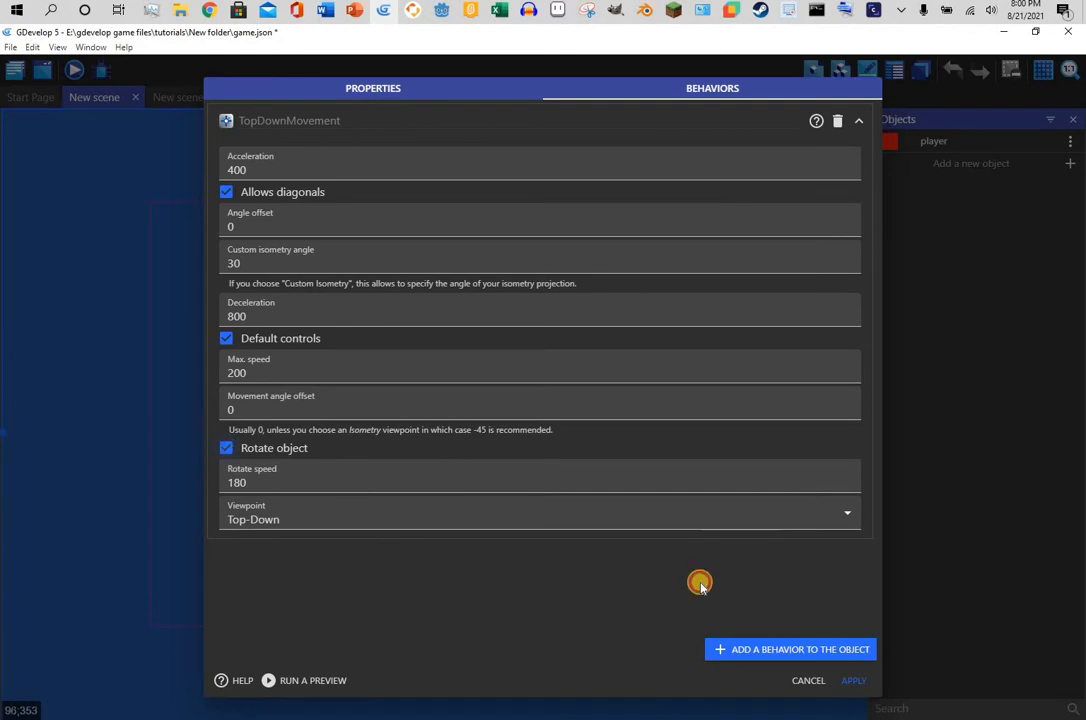
{"action": "left_click", "coordinate": [848, 683]}
- Place a player instance near the middle of the scene and test its movement in an enlarged preview
{"action": "left_click", "coordinate": [76, 69]}
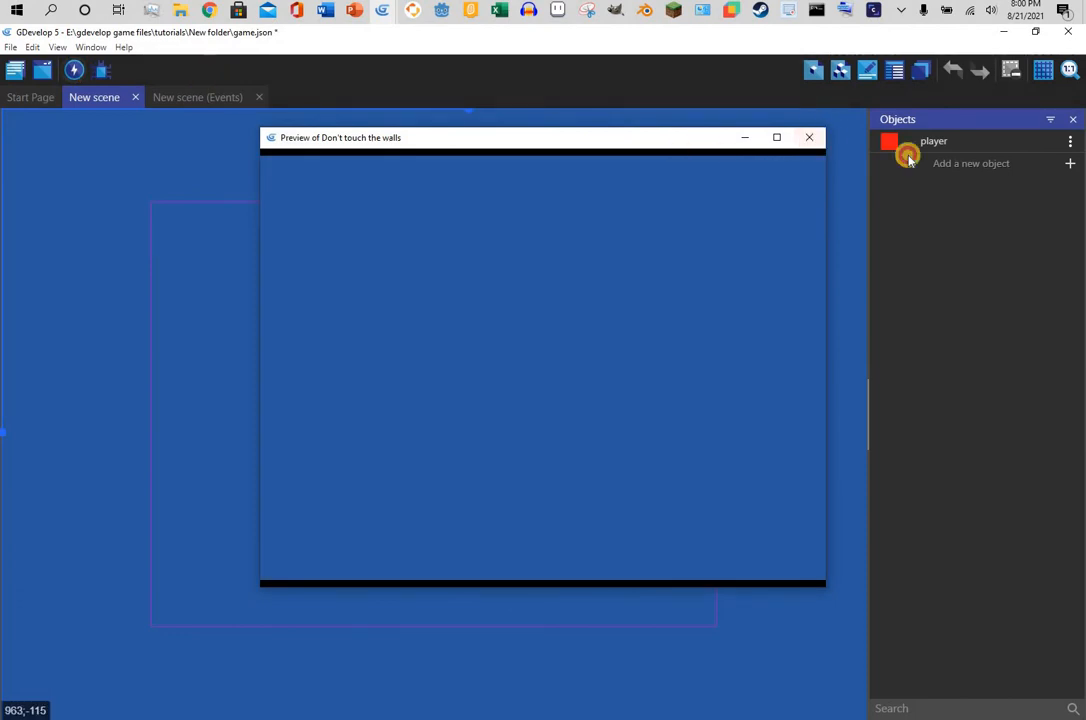
{"action": "left_click_drag", "start_coordinate": [907, 155], "coordinate": [398, 430]}
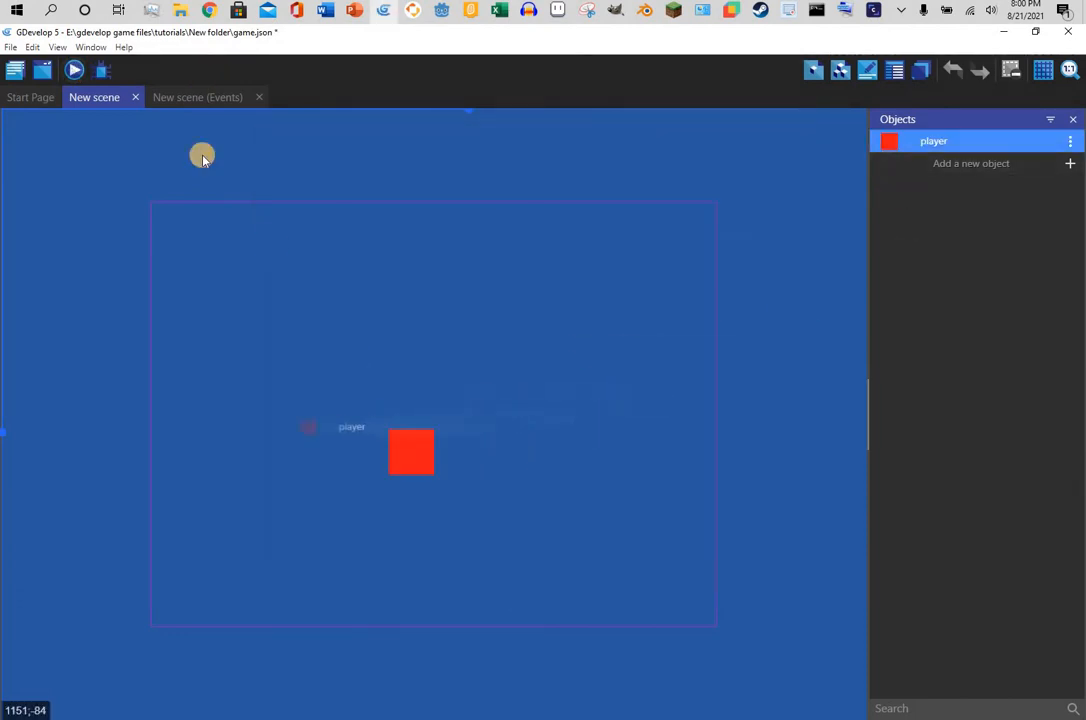
{"action": "left_click", "coordinate": [78, 75]}
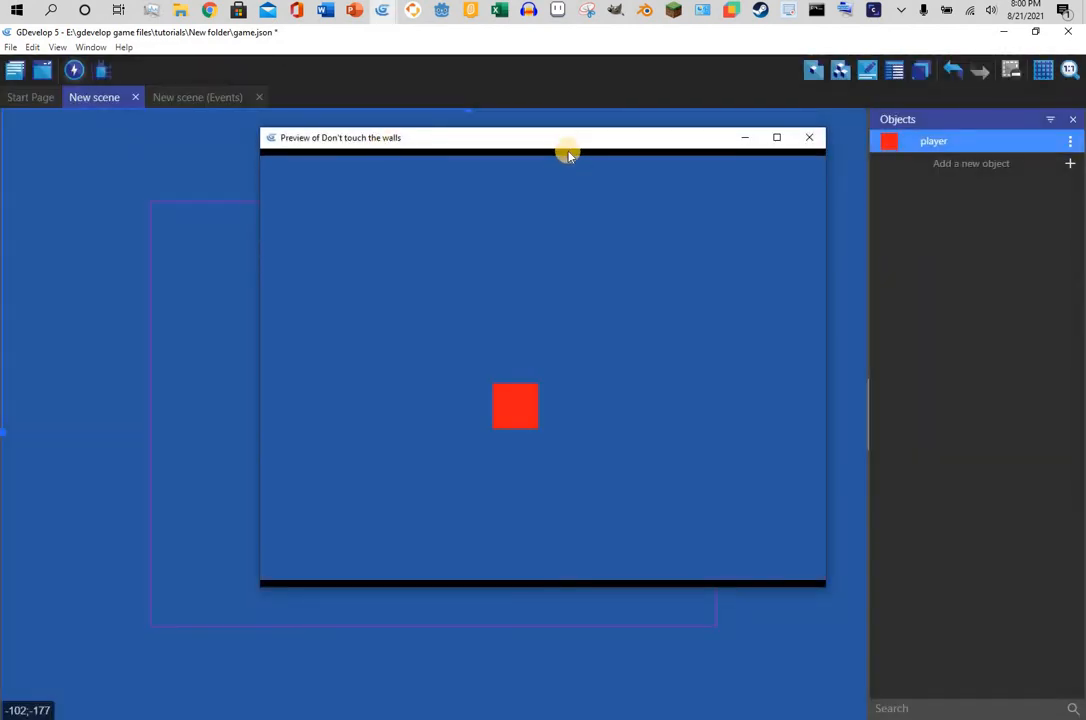
{"action": "left_click_drag", "start_coordinate": [568, 143], "coordinate": [559, 1]}
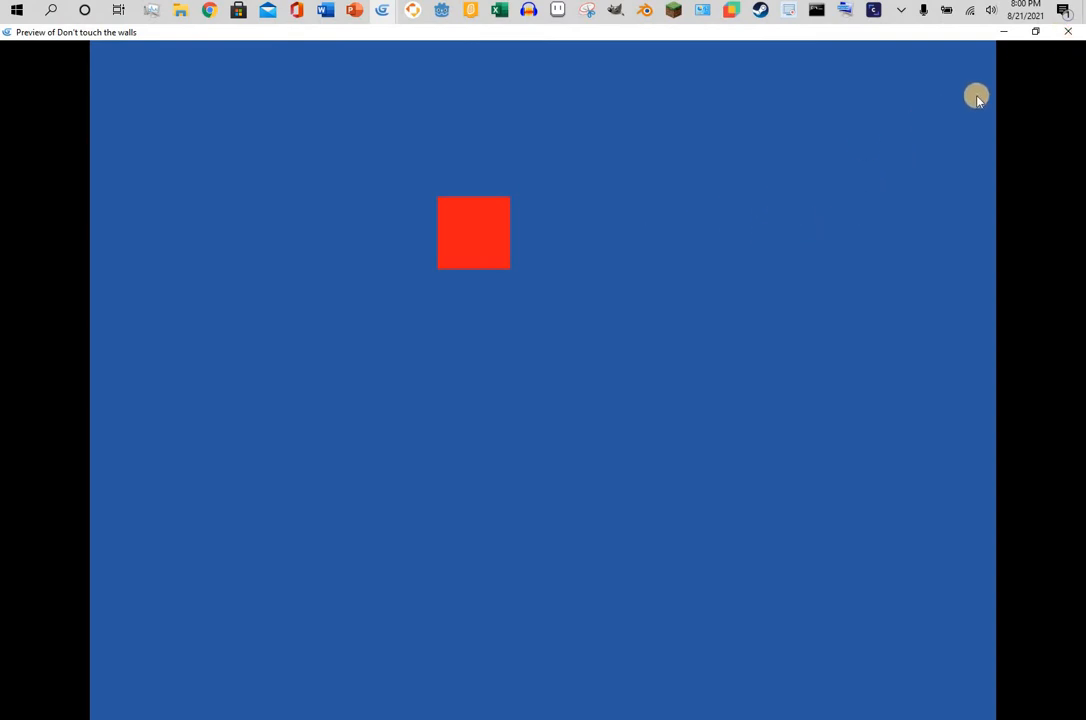
{"action": "left_click", "coordinate": [1067, 33]}
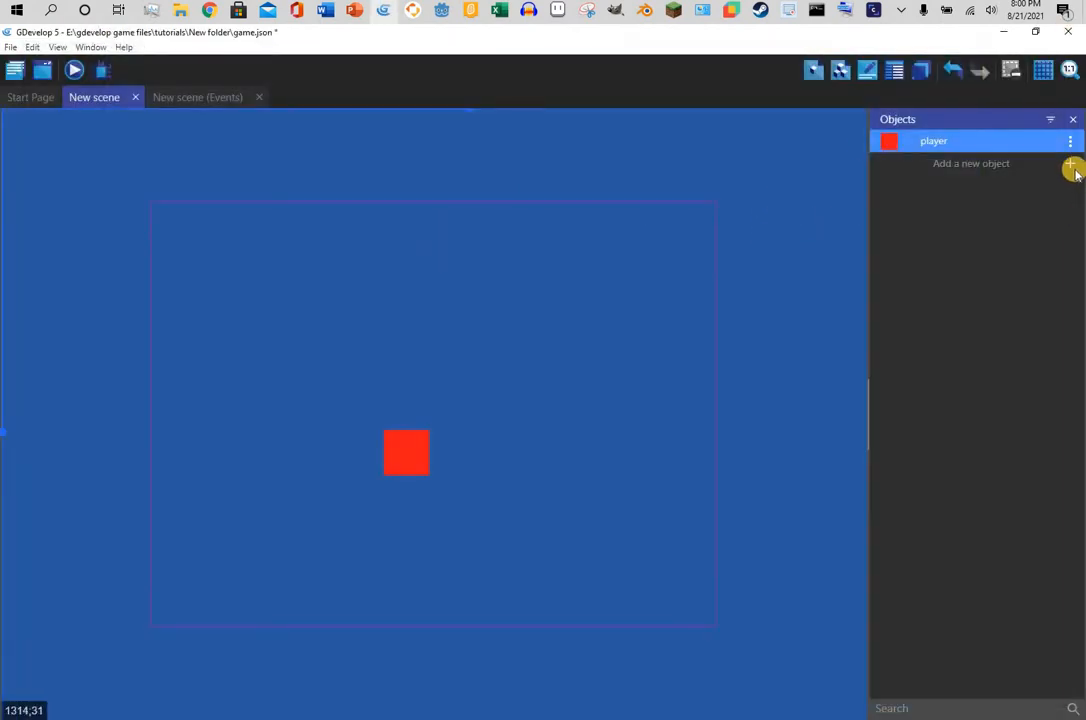
- Add a new Tiled Sprite object from scratch and name it "border"
{"action": "left_click", "coordinate": [970, 163]}
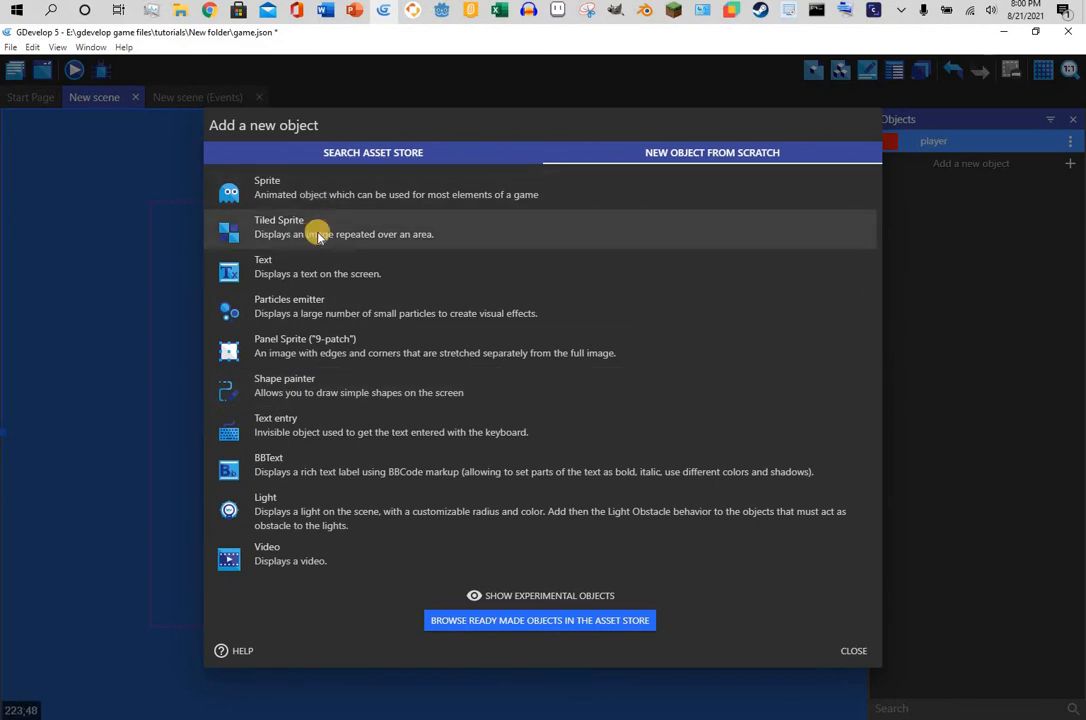
{"action": "left_click", "coordinate": [318, 237]}
{"action": "left_click_drag", "start_coordinate": [354, 130], "coordinate": [203, 144]}
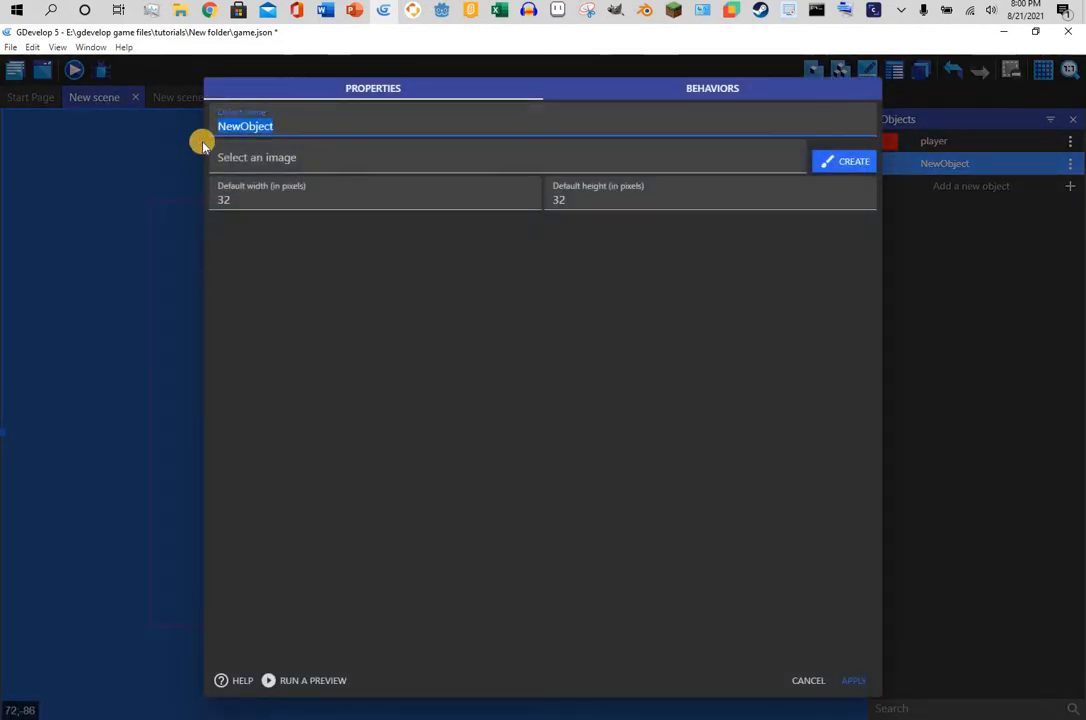
{"action": "type", "text": "borde"}
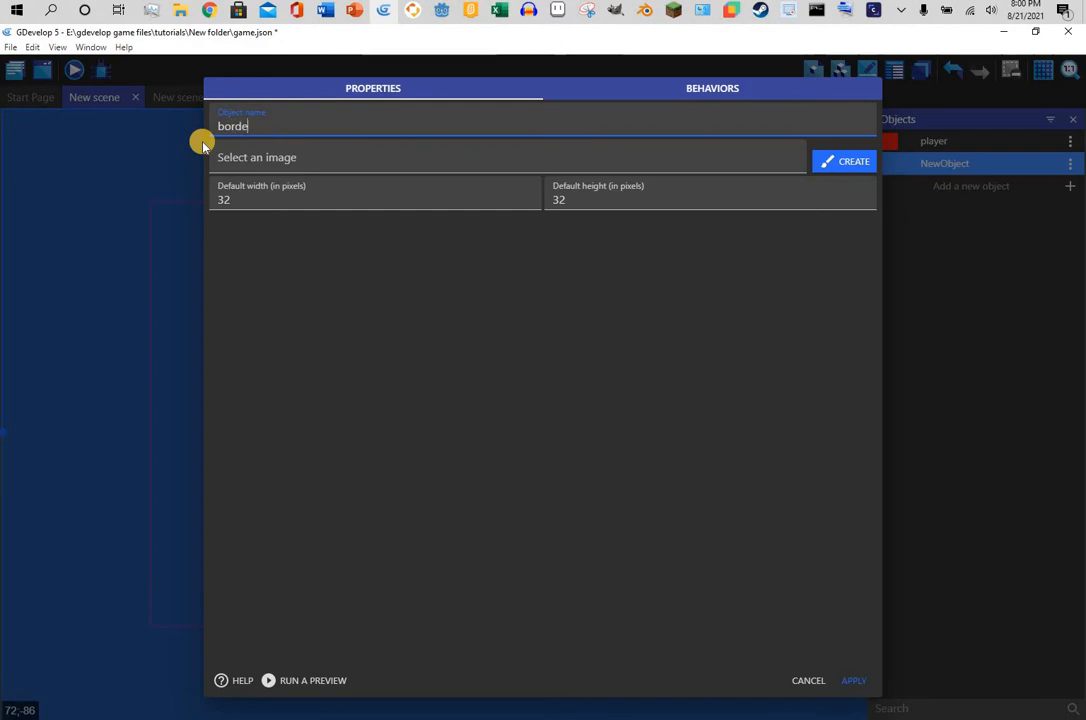
{"action": "type", "text": "r"}
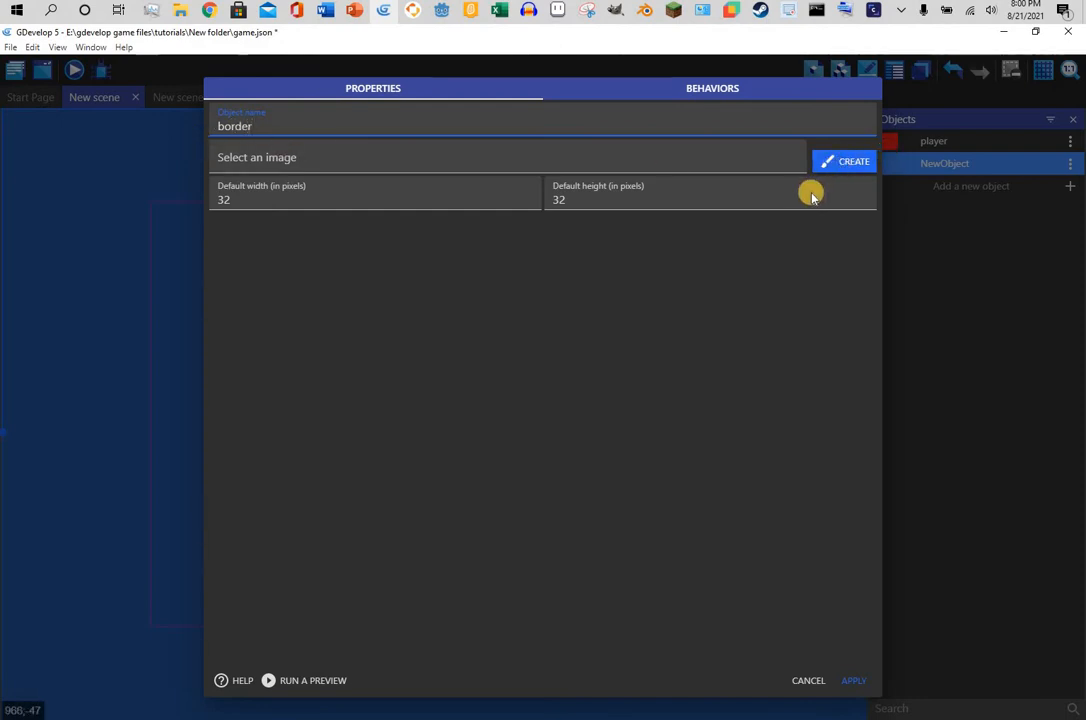
- Create a solid red image for the border object in Piskel, then save it and apply the object
{"action": "left_click", "coordinate": [844, 161]}
{"action": "left_click", "coordinate": [866, 183]}
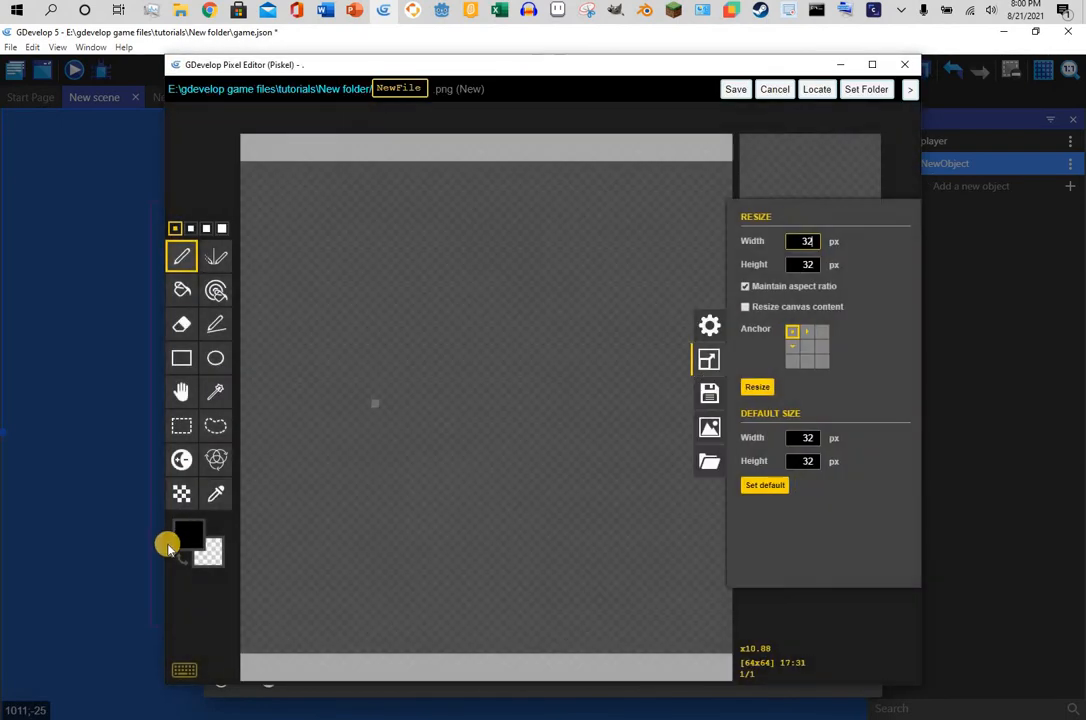
{"action": "left_click", "coordinate": [190, 537]}
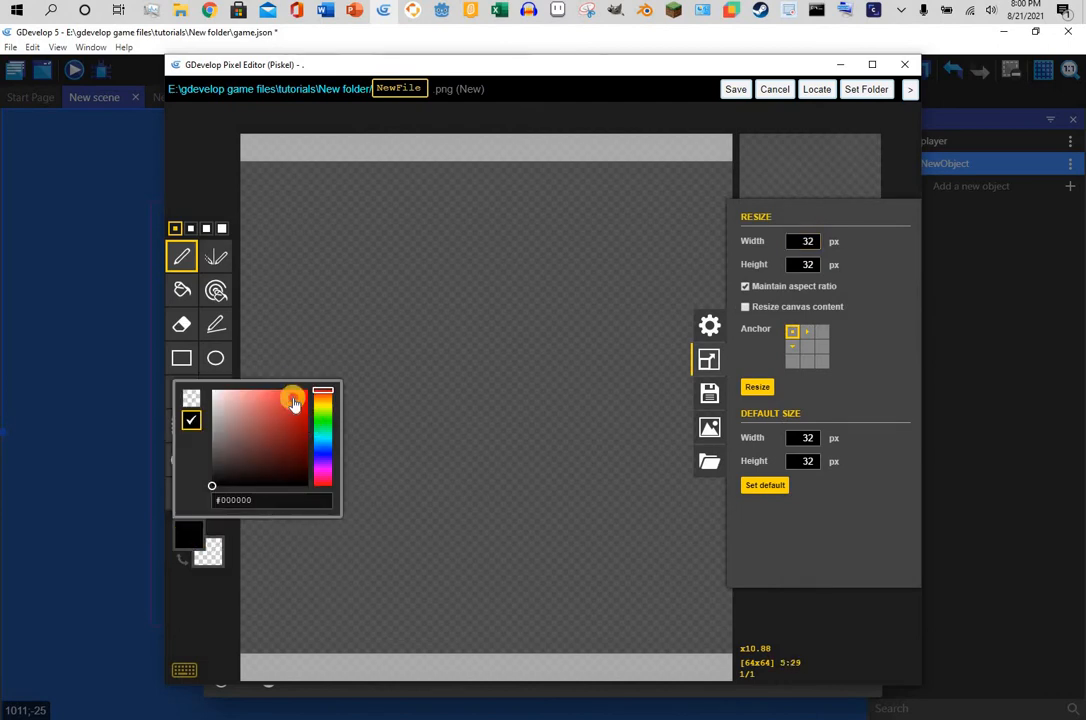
{"action": "left_click", "coordinate": [293, 402]}
{"action": "left_click", "coordinate": [182, 289]}
{"action": "left_click", "coordinate": [419, 308]}
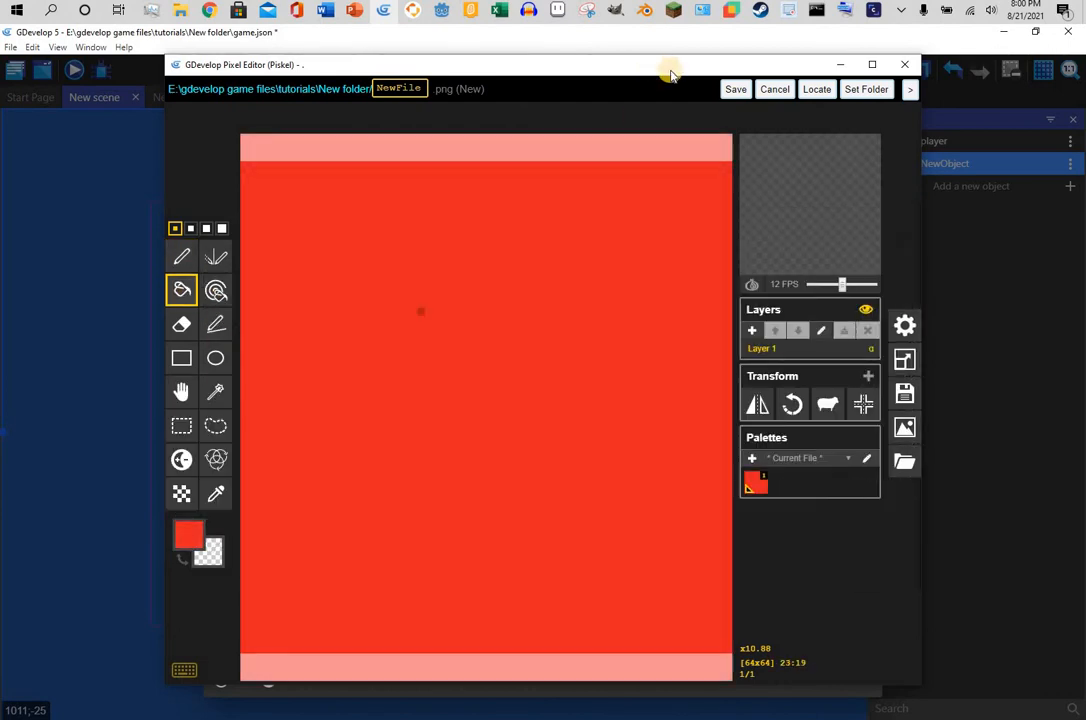
{"action": "left_click", "coordinate": [737, 90]}
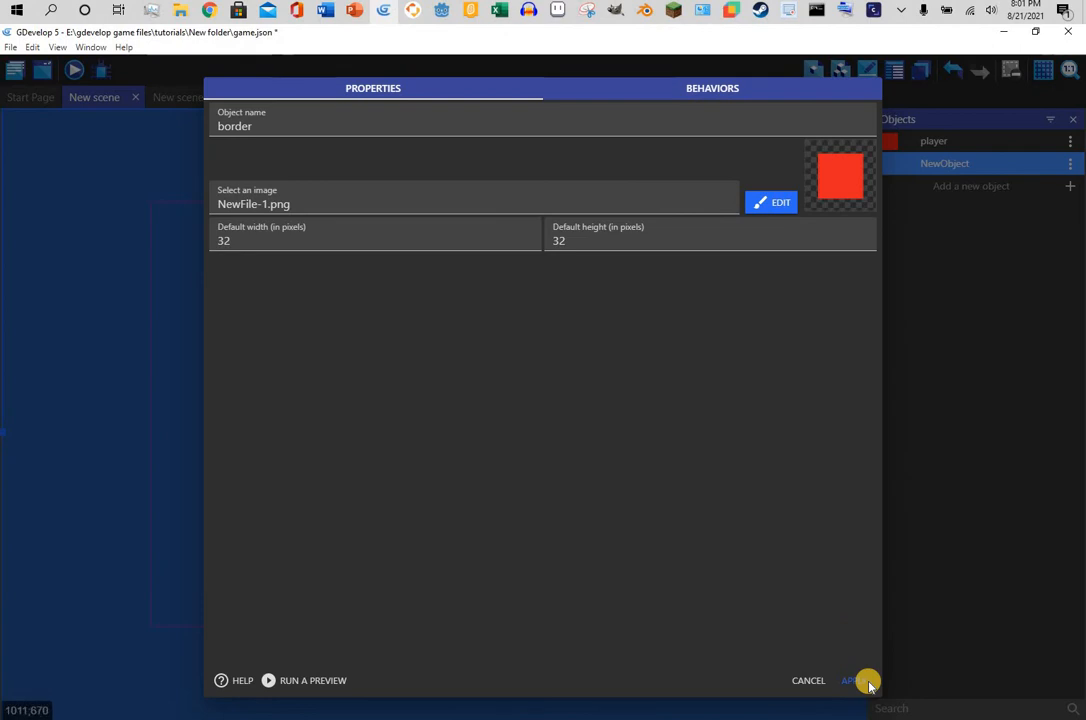
{"action": "left_click", "coordinate": [852, 680]}
- Recolor the player's animation frame to a muted dark blue-purple in Piskel, then save it and apply the object
{"action": "double_click", "coordinate": [930, 141]}
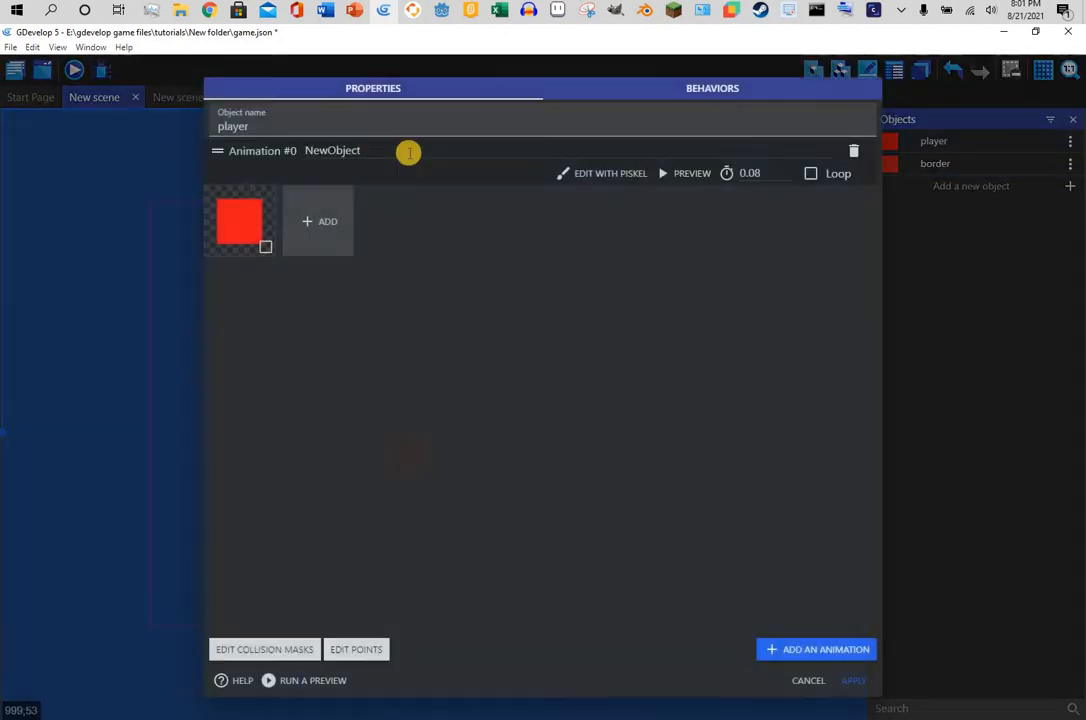
{"action": "left_click", "coordinate": [622, 174]}
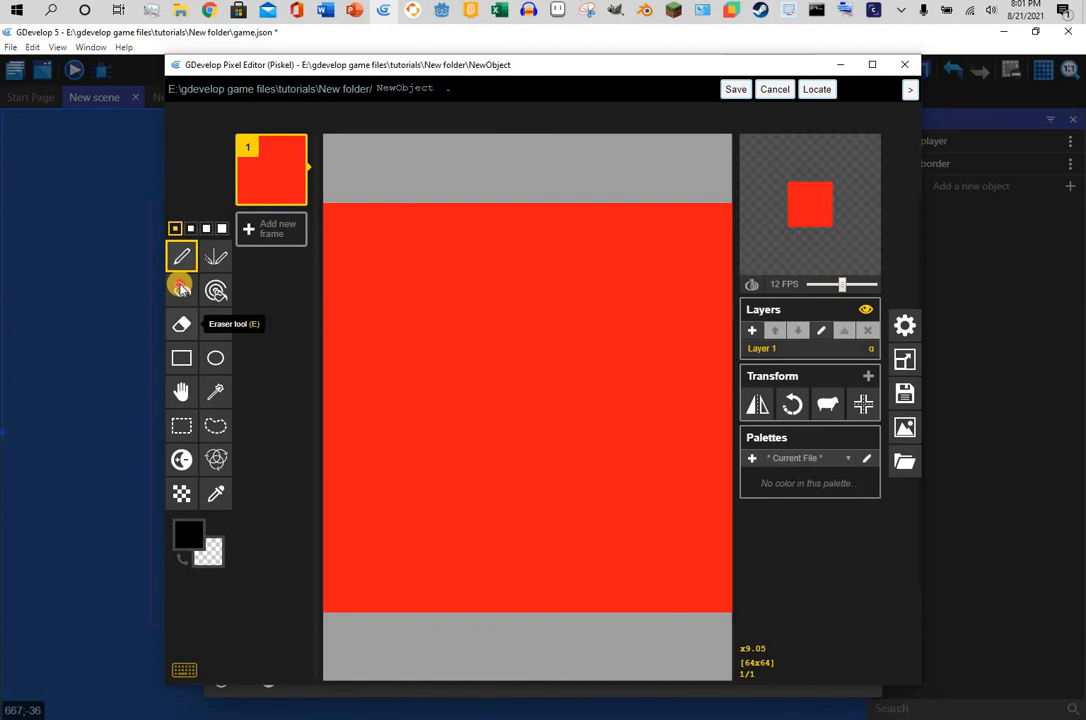
{"action": "left_click", "coordinate": [181, 290]}
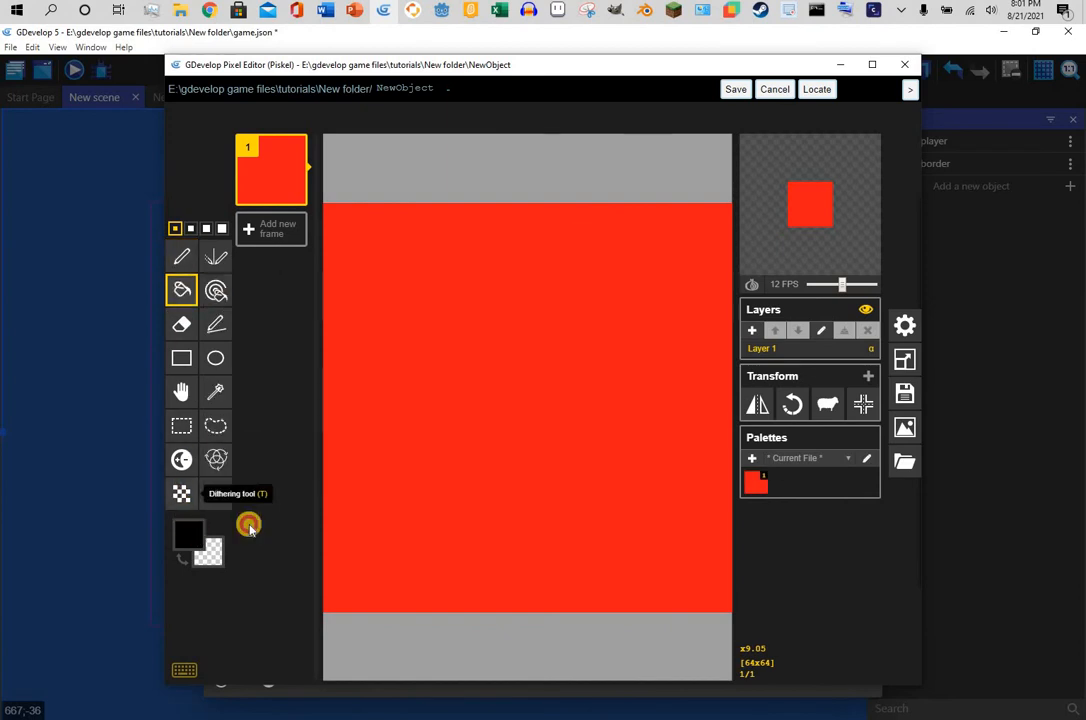
{"action": "left_click", "coordinate": [190, 534]}
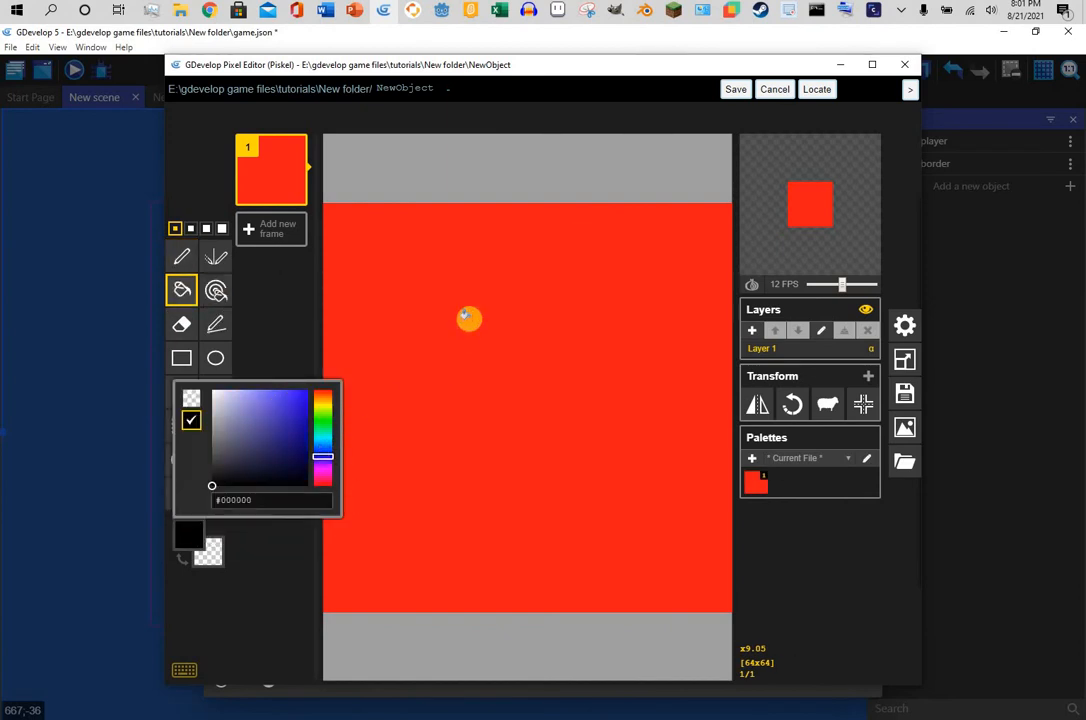
{"action": "left_click_drag", "start_coordinate": [468, 318], "coordinate": [432, 270]}
{"action": "left_click", "coordinate": [432, 270]}
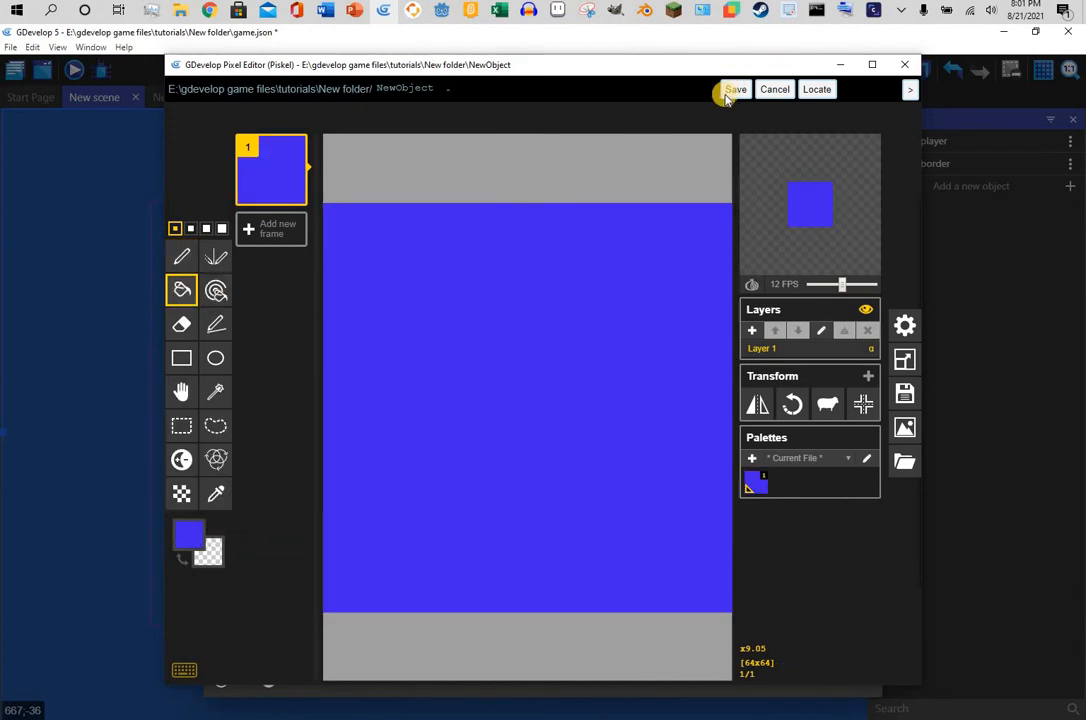
{"action": "left_click", "coordinate": [185, 532]}
{"action": "left_click", "coordinate": [293, 438]}
{"action": "left_click", "coordinate": [564, 315]}
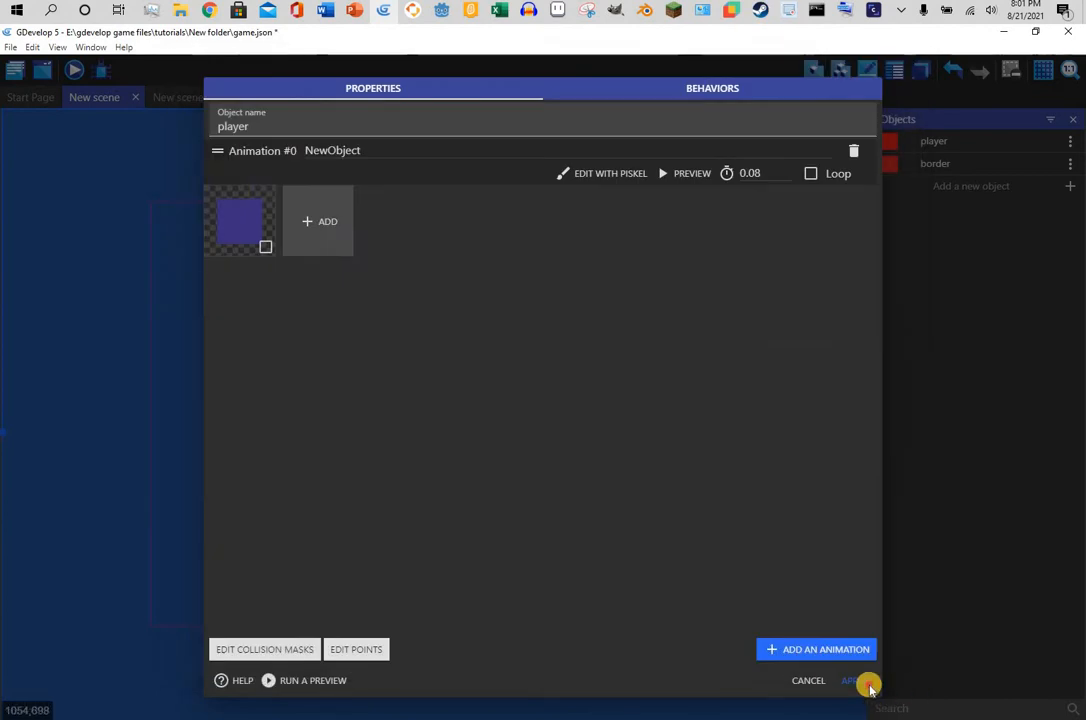
{"action": "left_click", "coordinate": [836, 680]}
- Move the player to the scene's upper-left area and place border walls along the top, down the right as a wide block, and along the left
{"action": "left_click_drag", "start_coordinate": [398, 449], "coordinate": [249, 277]}
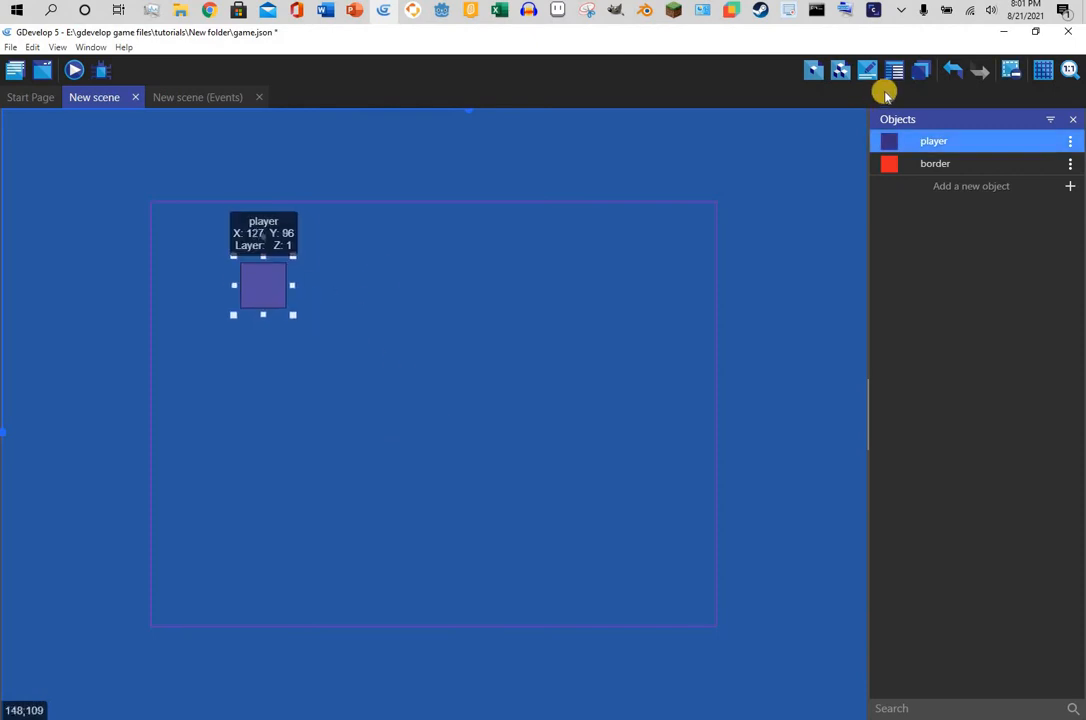
{"action": "left_click_drag", "start_coordinate": [922, 166], "coordinate": [779, 237]}
{"action": "left_click_drag", "start_coordinate": [714, 267], "coordinate": [763, 502]}
{"action": "left_click_drag", "start_coordinate": [275, 577], "coordinate": [129, 662]}
{"action": "left_click_drag", "start_coordinate": [147, 443], "coordinate": [179, 627]}
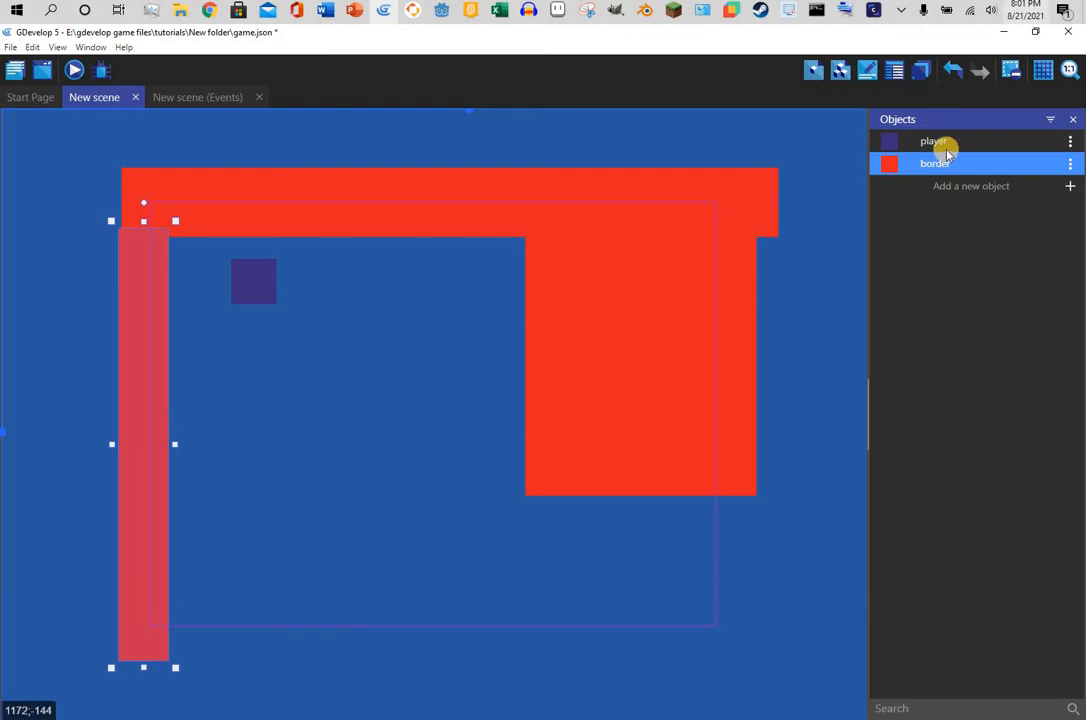
- Place a second player instance mid-scene, and delete it along with the left border wall
{"action": "left_click_drag", "start_coordinate": [940, 141], "coordinate": [395, 445]}
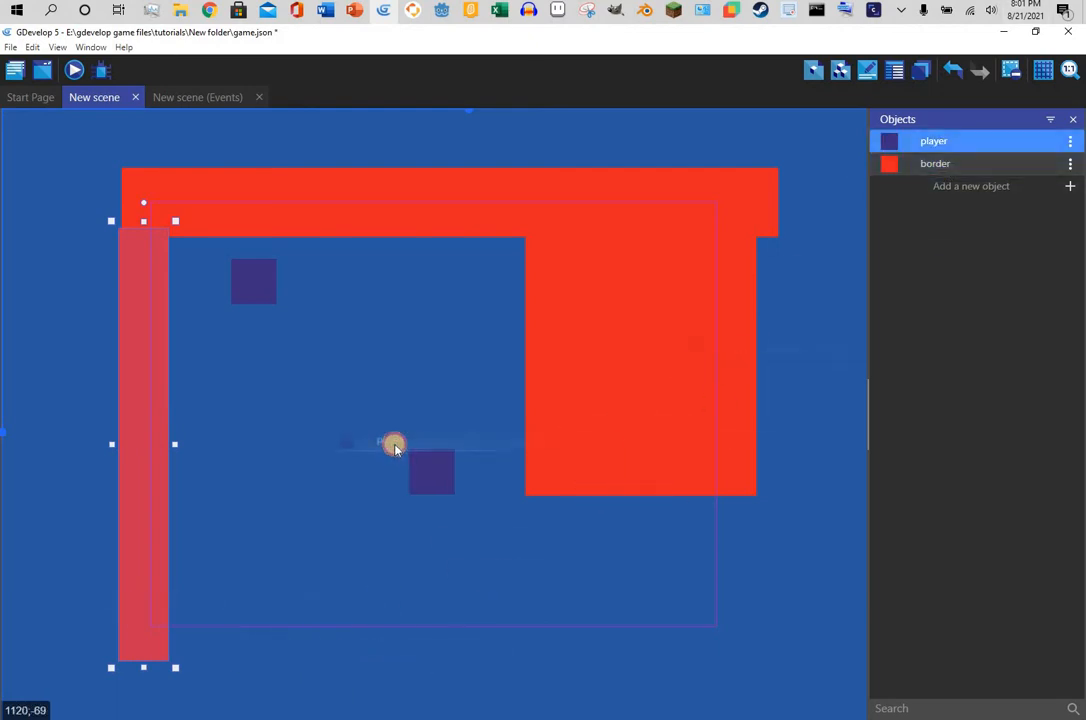
{"action": "key", "text": "Delete"}
{"action": "left_click", "coordinate": [412, 461]}
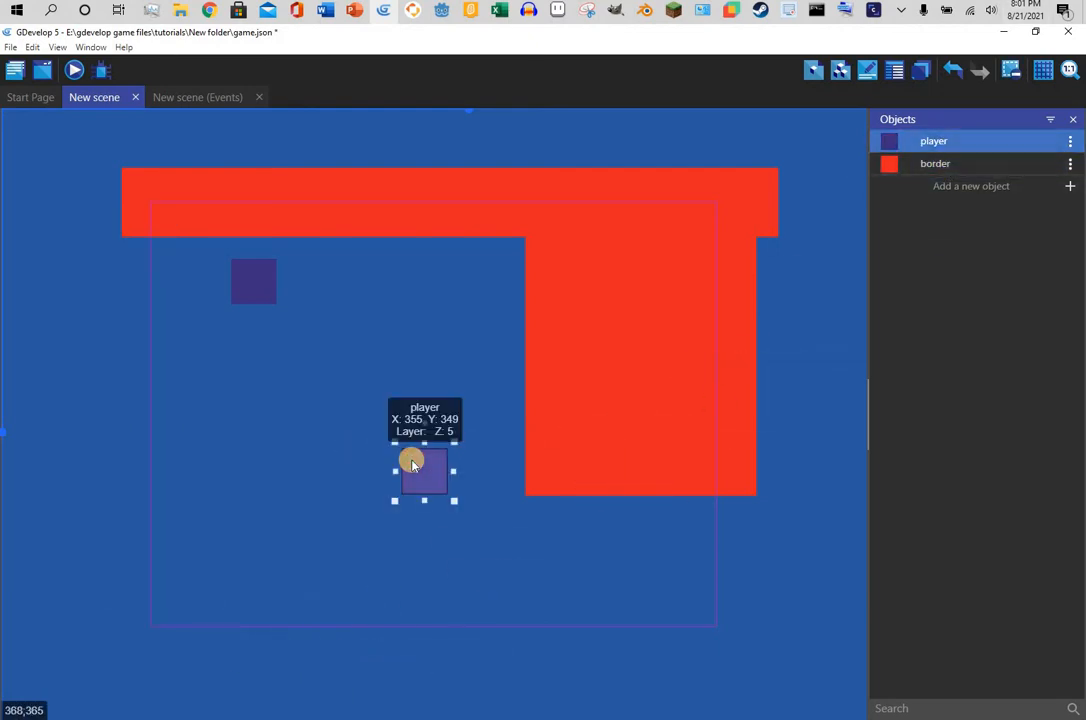
{"action": "key", "text": "Delete"}
- Place a new border wall down the scene's left side and another along its bottom edge, each stretched across the scene frame
{"action": "left_click_drag", "start_coordinate": [888, 164], "coordinate": [205, 651]}
{"action": "left_click", "coordinate": [126, 251]}
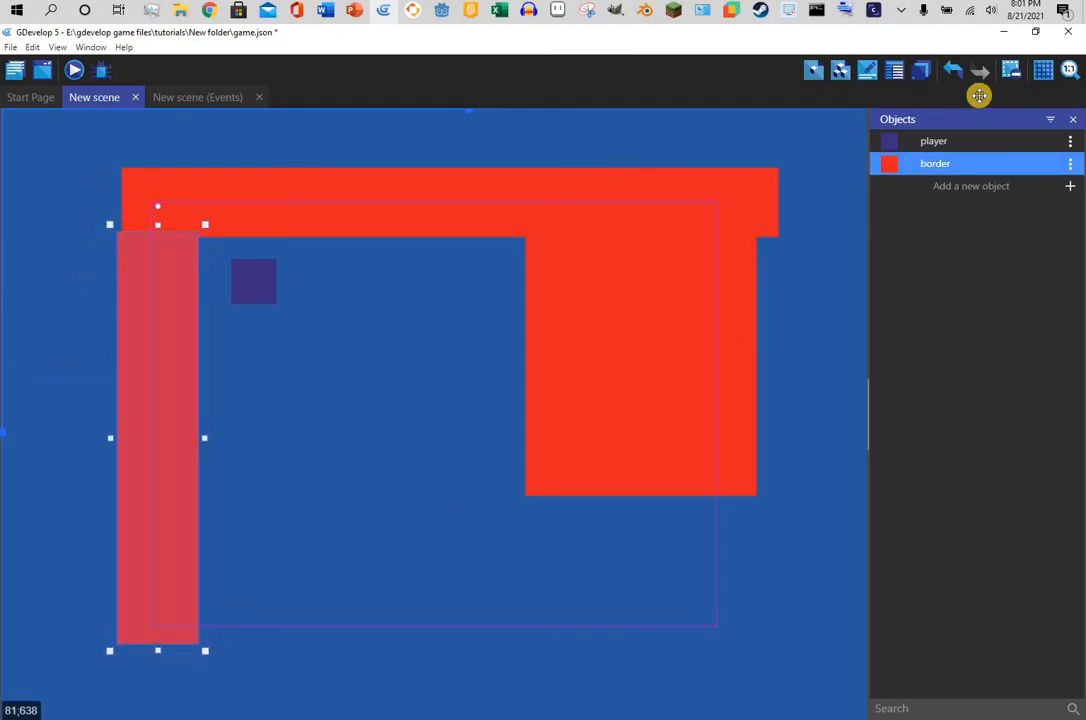
{"action": "left_click_drag", "start_coordinate": [243, 556], "coordinate": [816, 634]}
{"action": "left_click", "coordinate": [213, 599]}
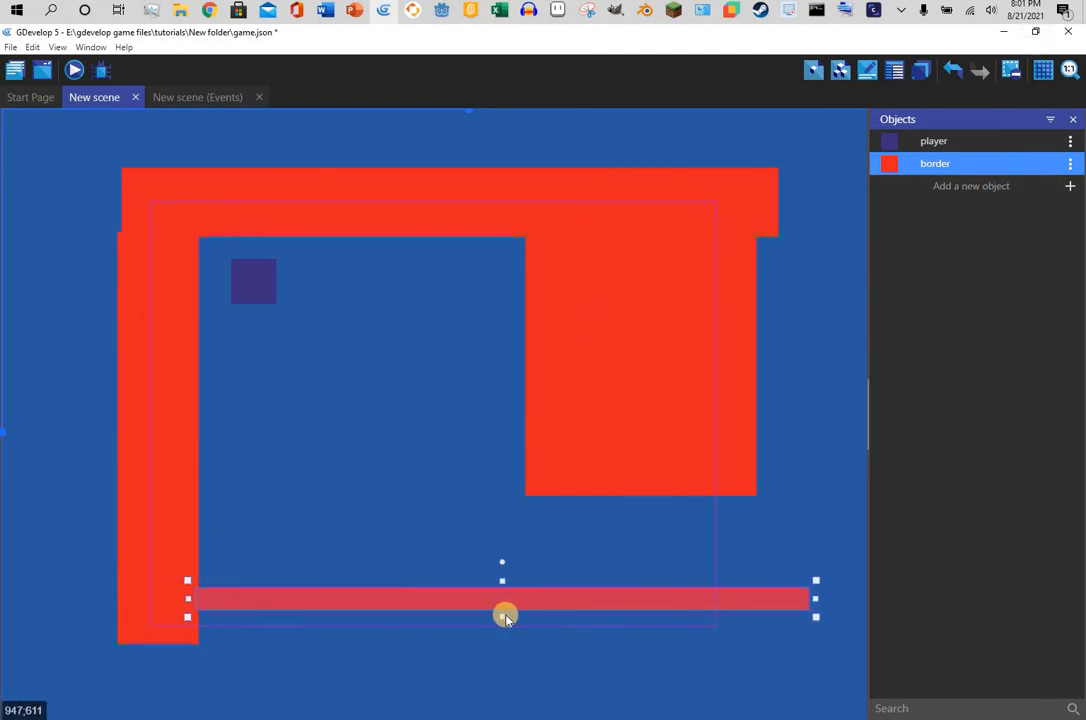
{"action": "left_click_drag", "start_coordinate": [497, 647], "coordinate": [590, 672]}
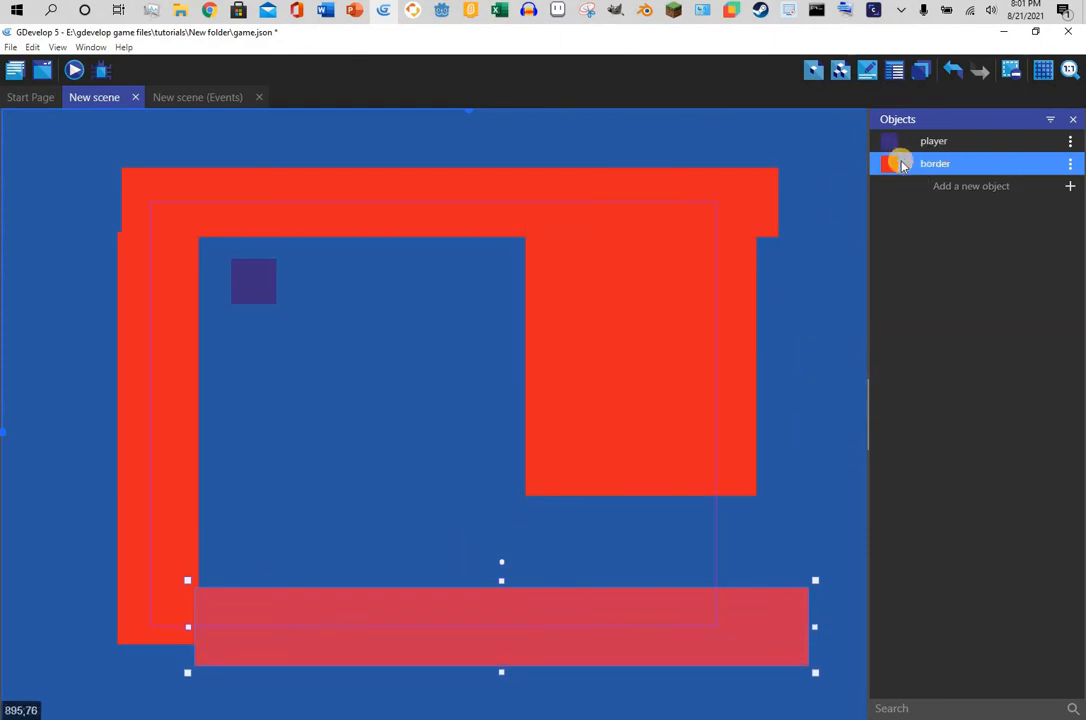
- Place a border block over the scene's lower-right gap between the wide block and the bottom wall, and delete the misplaced small border instances
{"action": "left_click_drag", "start_coordinate": [670, 478], "coordinate": [635, 494]}
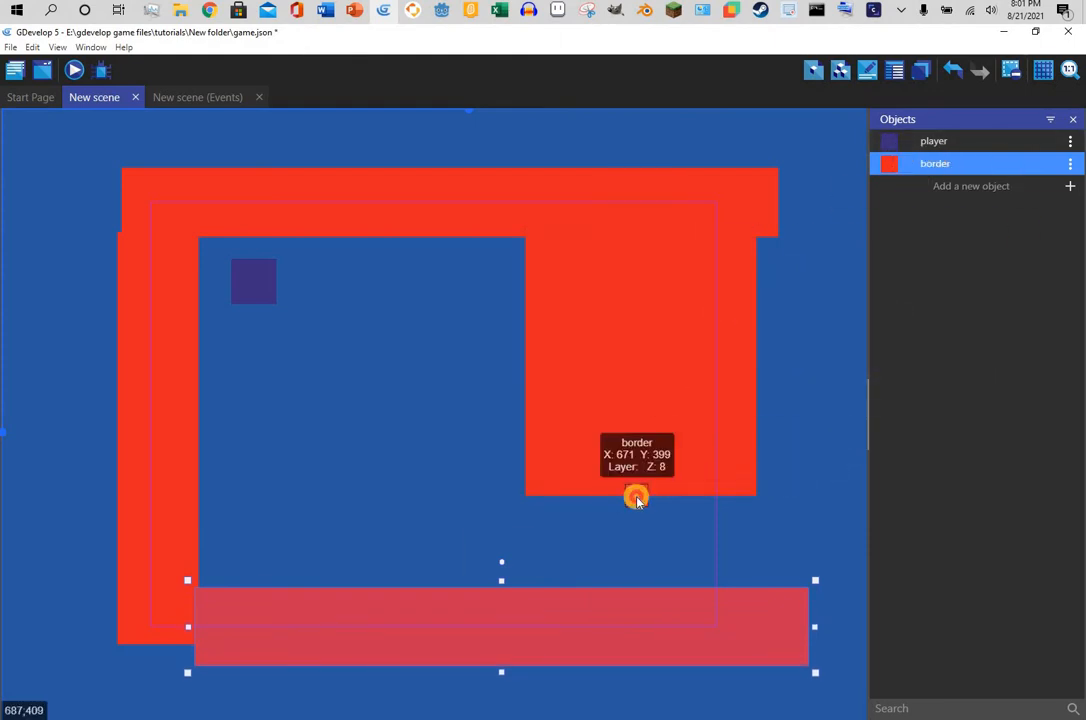
{"action": "left_click", "coordinate": [740, 446]}
{"action": "left_click_drag", "start_coordinate": [760, 372], "coordinate": [811, 347]}
{"action": "left_click_drag", "start_coordinate": [582, 536], "coordinate": [713, 541]}
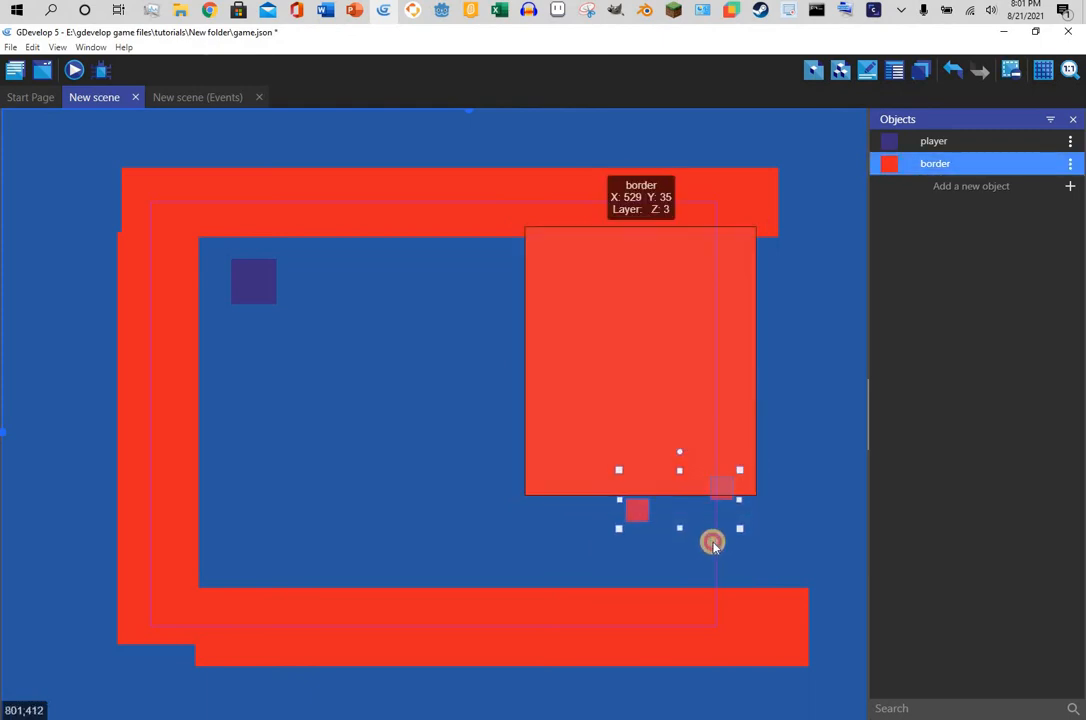
{"action": "left_click", "coordinate": [785, 524]}
{"action": "left_click", "coordinate": [716, 538]}
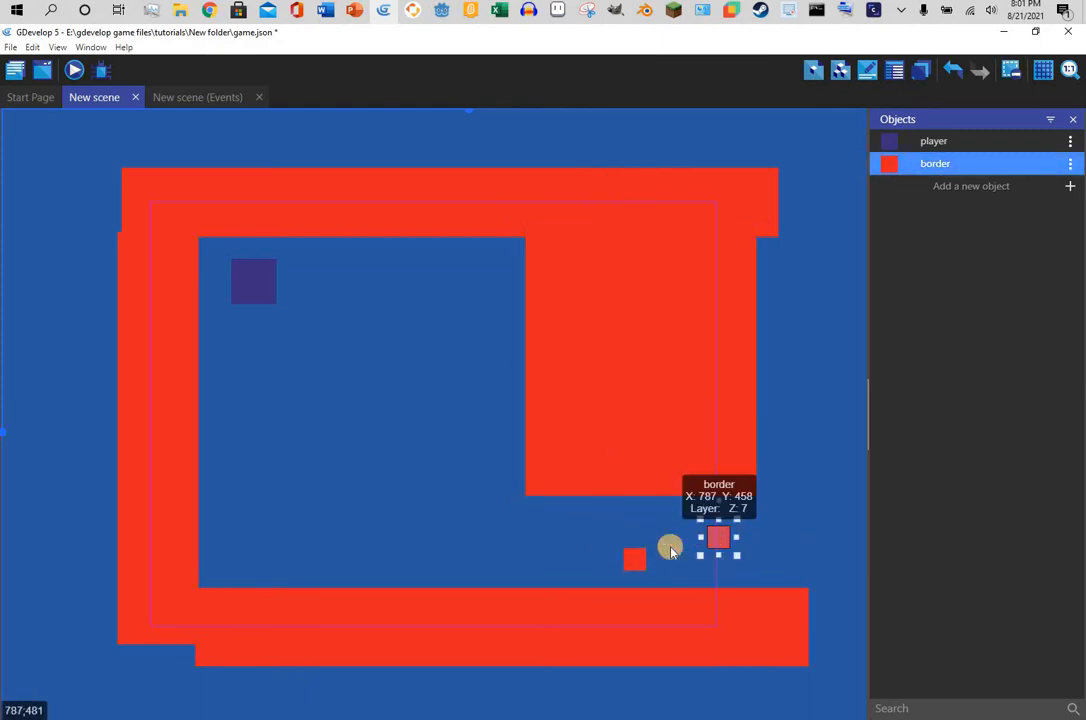
{"action": "key", "text": "Delete"}
{"action": "left_click_drag", "start_coordinate": [641, 557], "coordinate": [710, 620]}
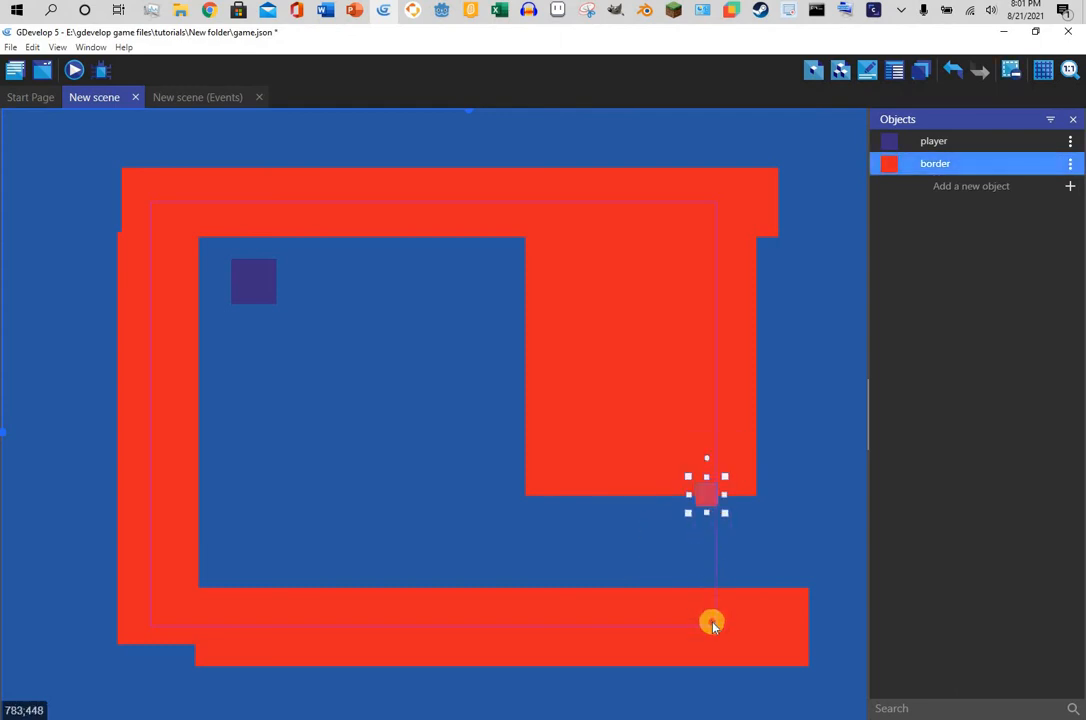
{"action": "left_click_drag", "start_coordinate": [726, 555], "coordinate": [831, 544]}
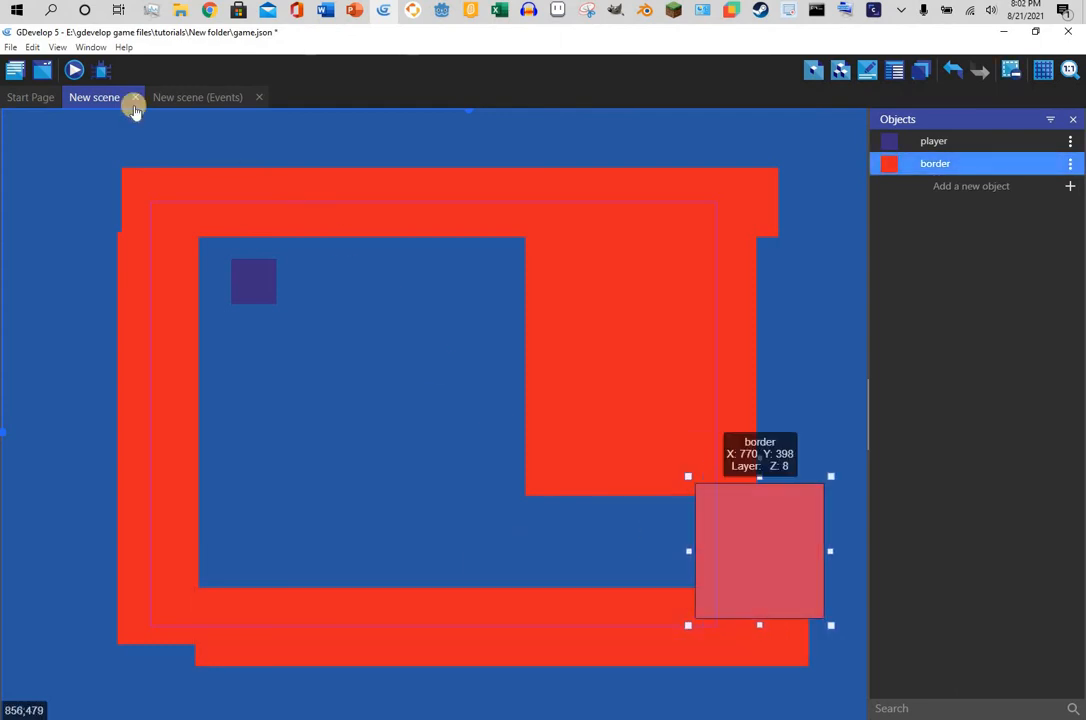
- Preview the game, steer the player around the open area to check movement inside the walls, and close the preview
{"action": "left_click", "coordinate": [77, 72]}
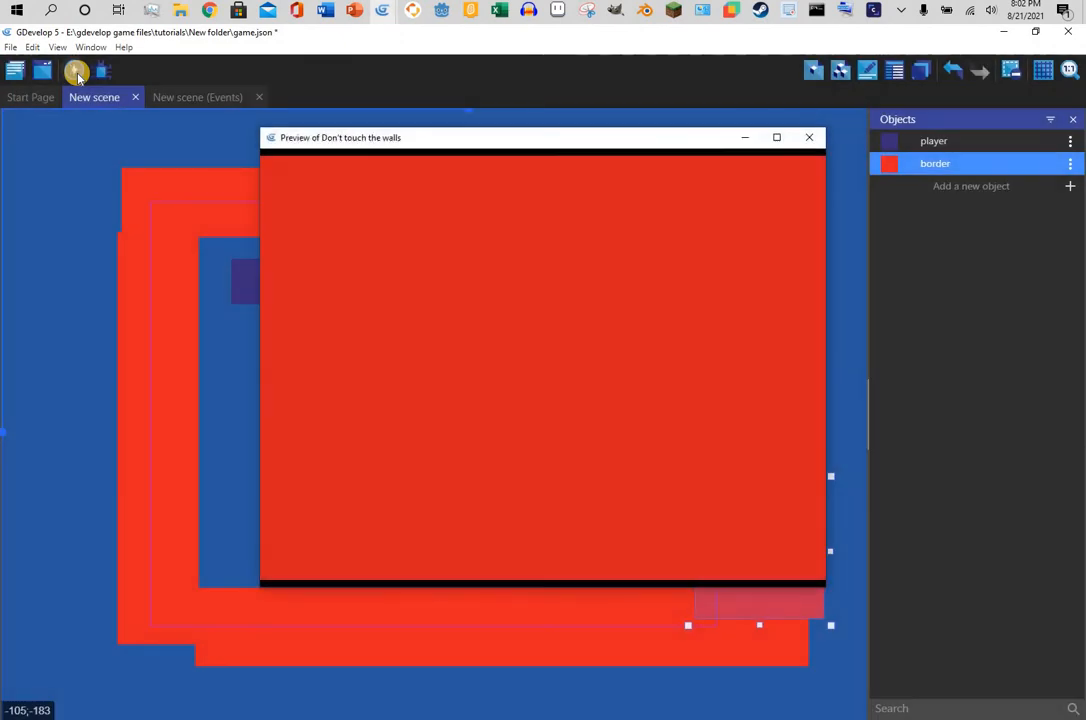
{"action": "key", "text": "Right"}
{"action": "key", "text": "Down"}
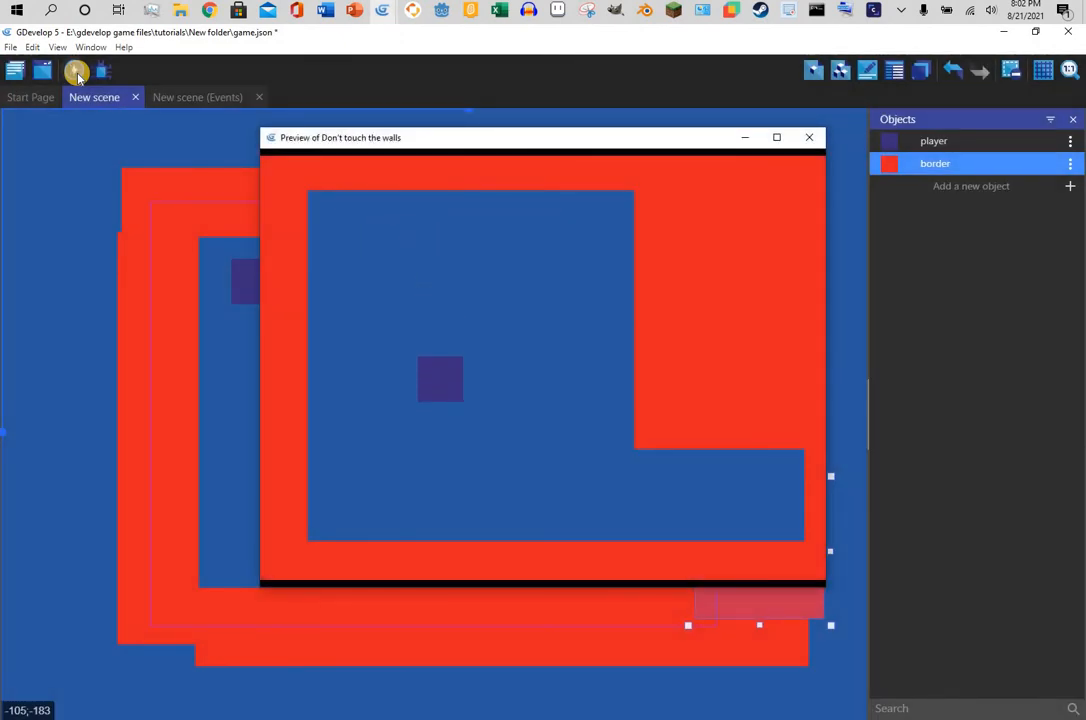
{"action": "key", "text": "Right"}
{"action": "key", "text": "Right"}
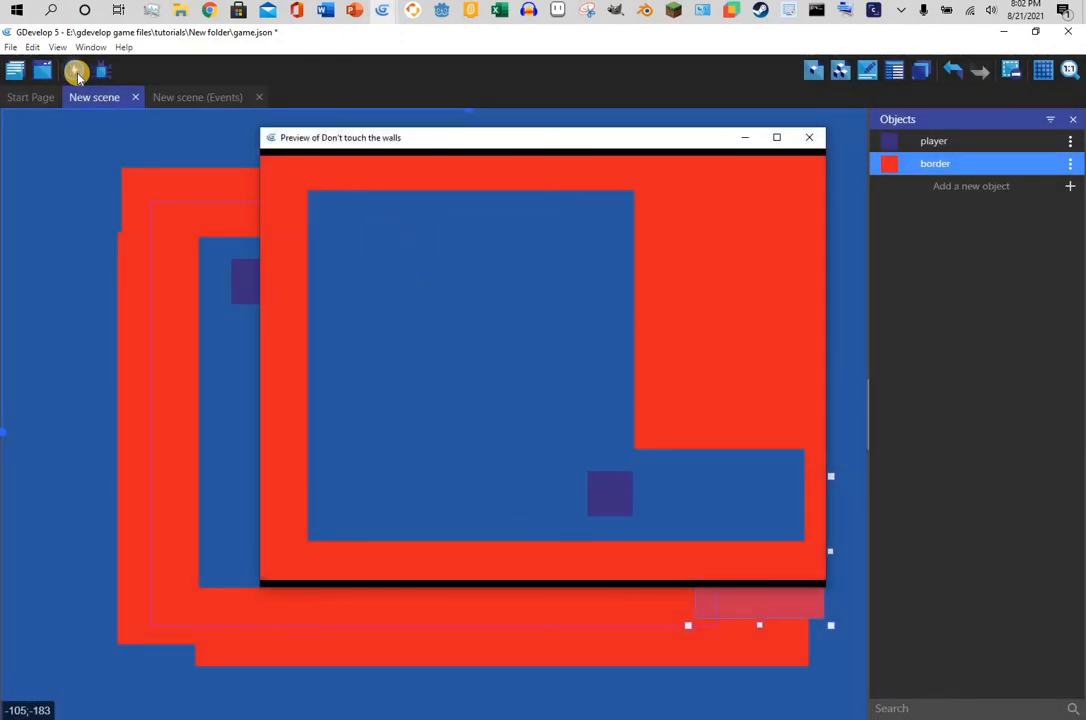
{"action": "key", "text": "Left"}
{"action": "key", "text": "Up"}
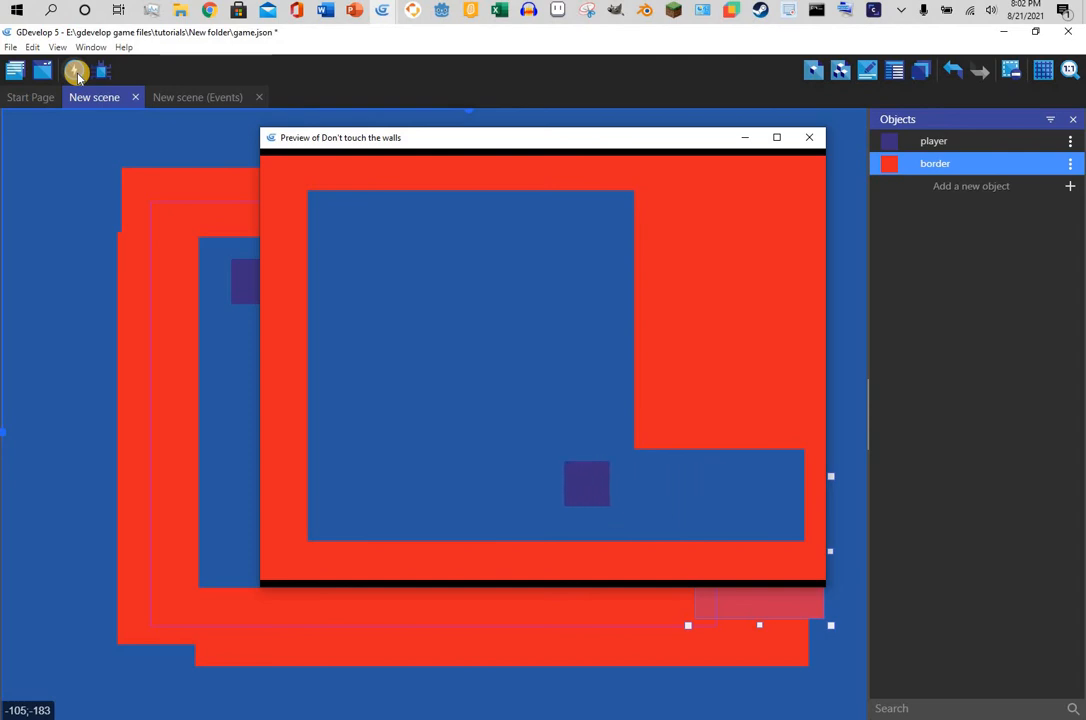
{"action": "key", "text": "Left"}
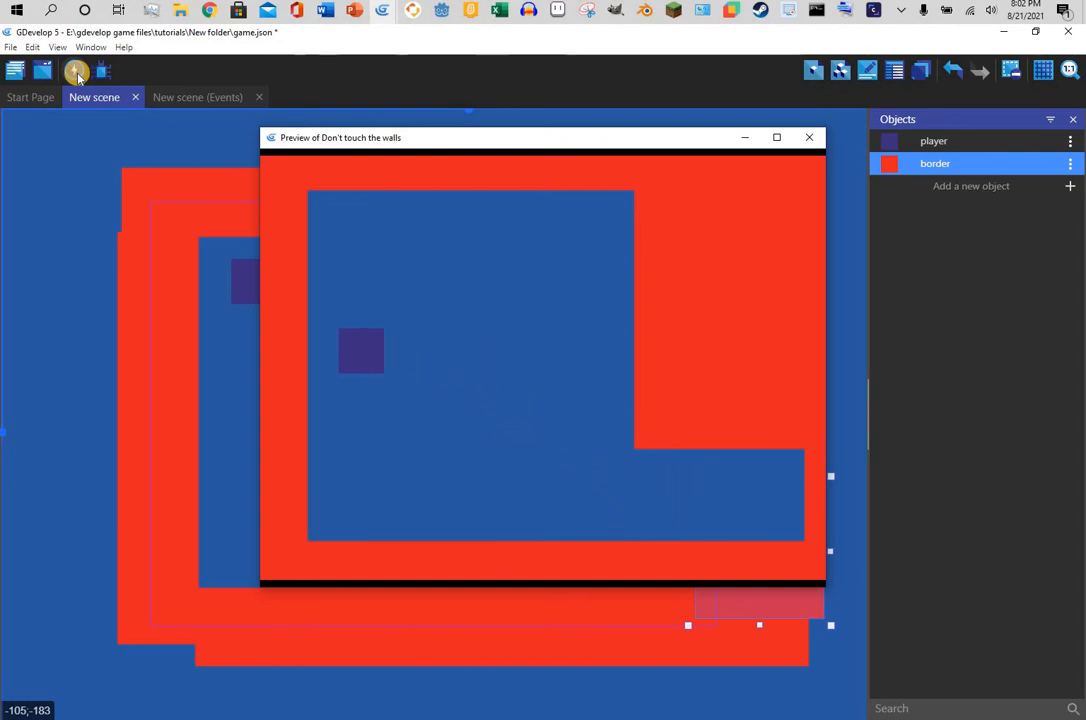
{"action": "key", "text": "Right"}
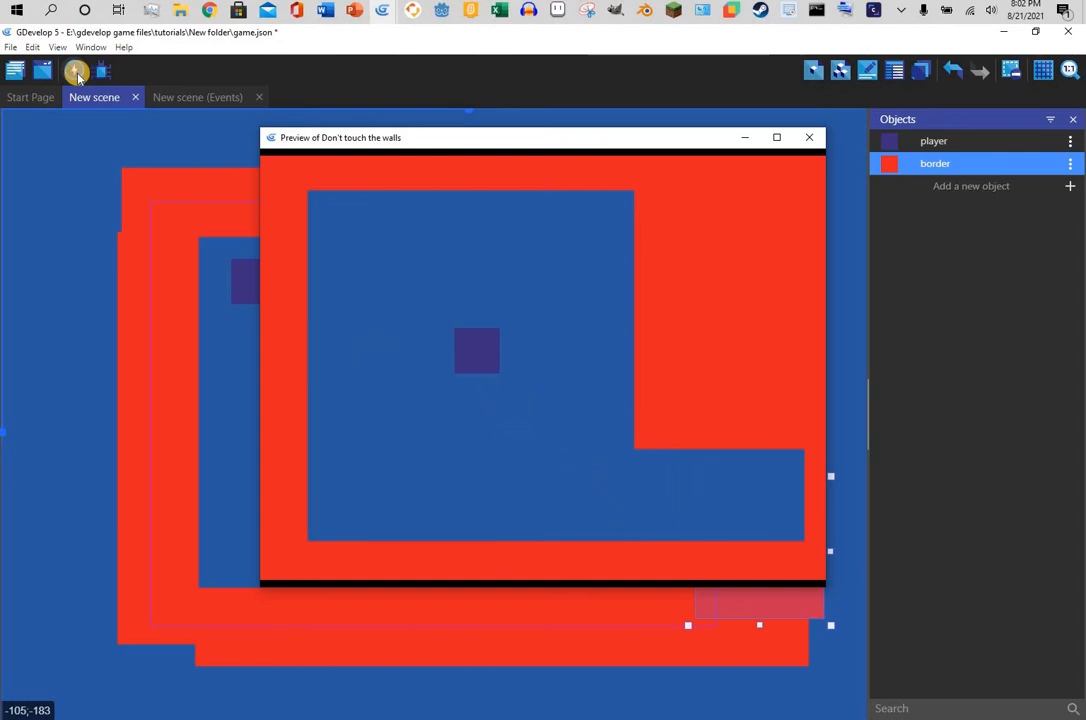
{"action": "left_click", "coordinate": [818, 133]}
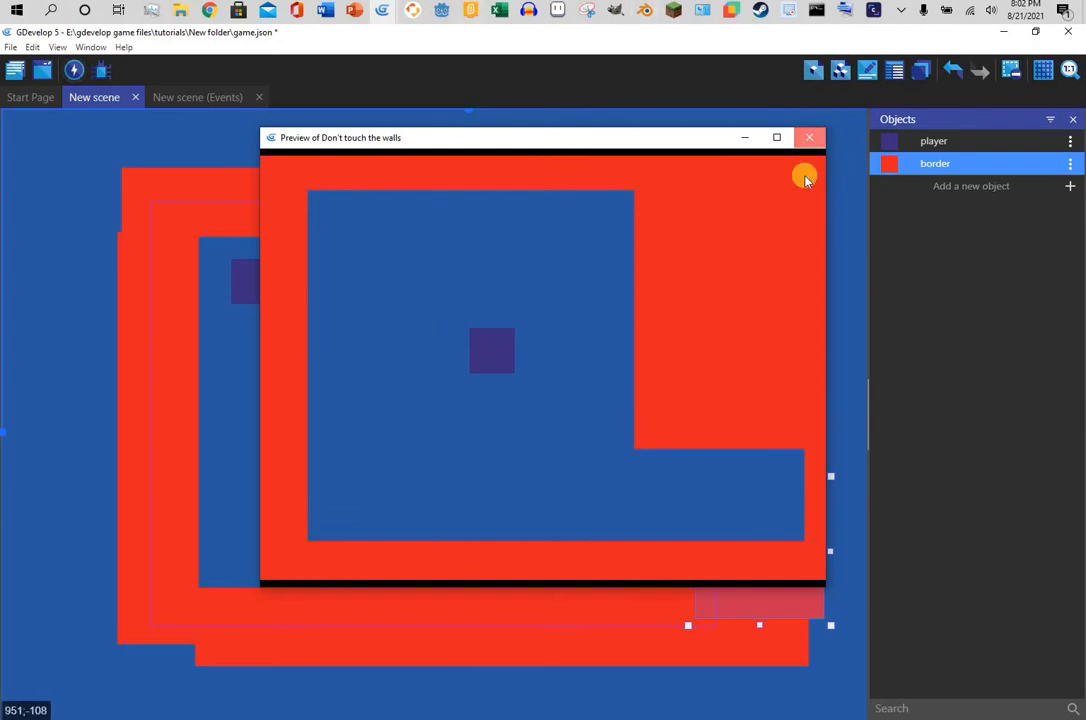
- Add a second scene to the project and name it "you lose"
{"action": "left_click", "coordinate": [191, 97]}
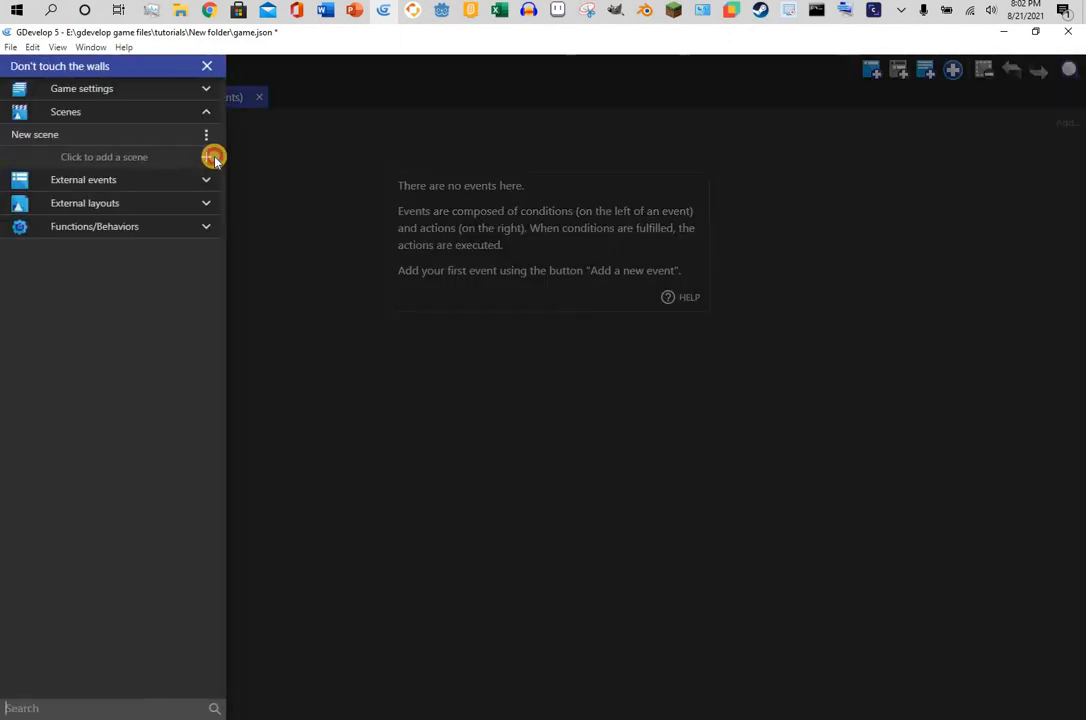
{"action": "left_click", "coordinate": [208, 156]}
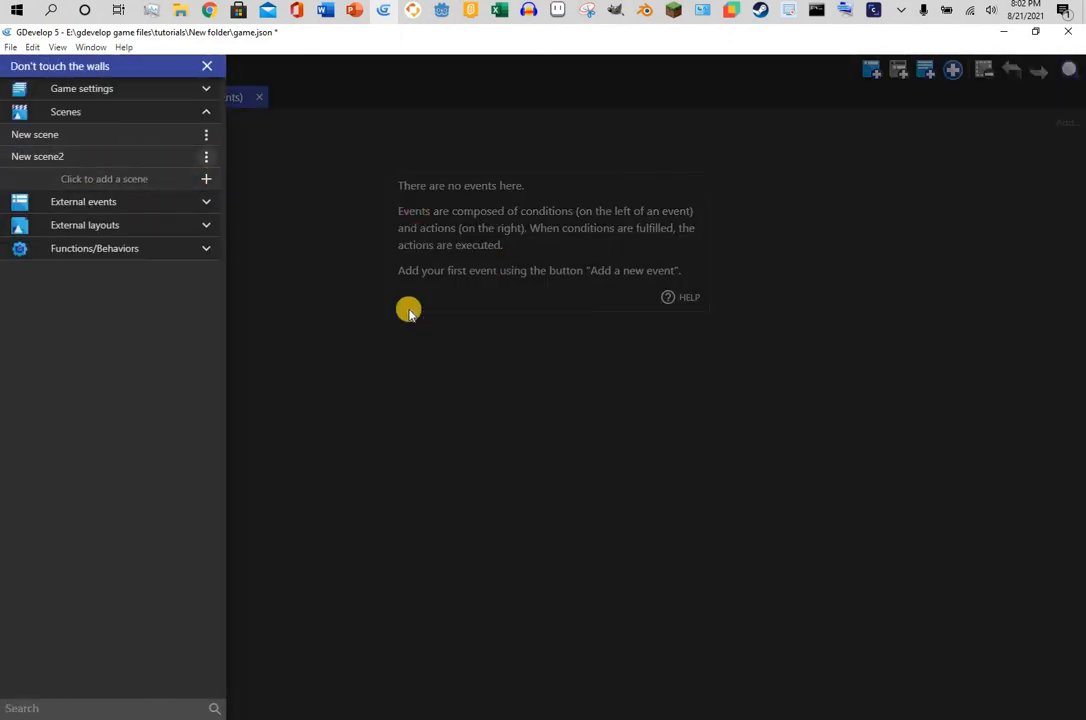
{"action": "left_click", "coordinate": [206, 156]}
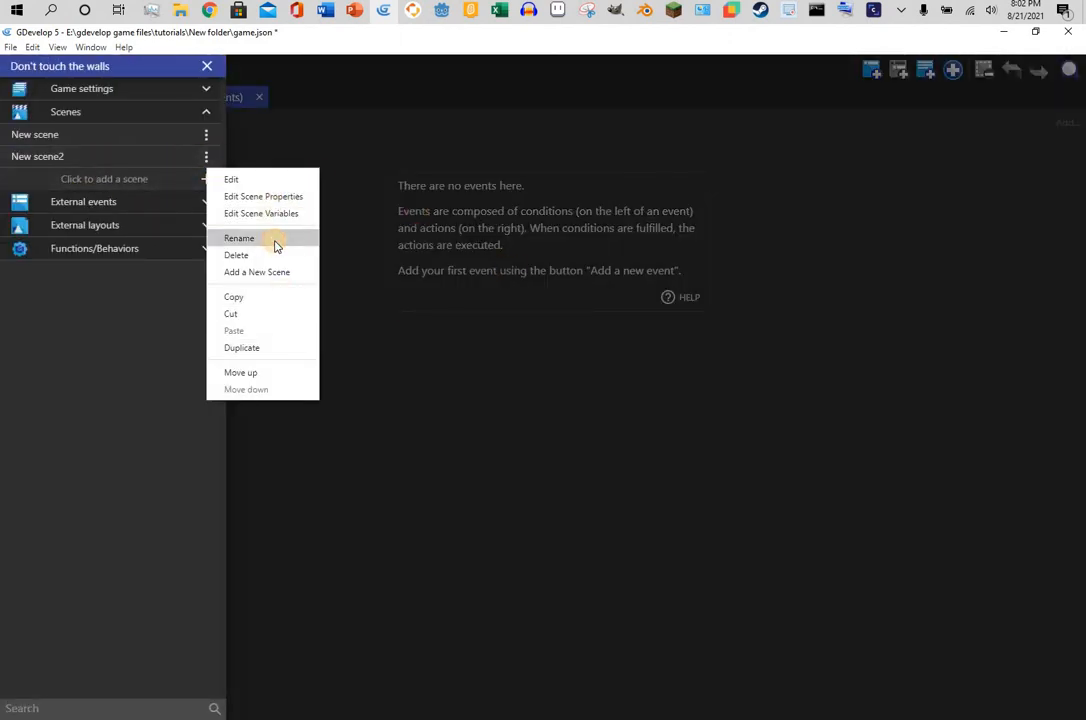
{"action": "left_click", "coordinate": [239, 238]}
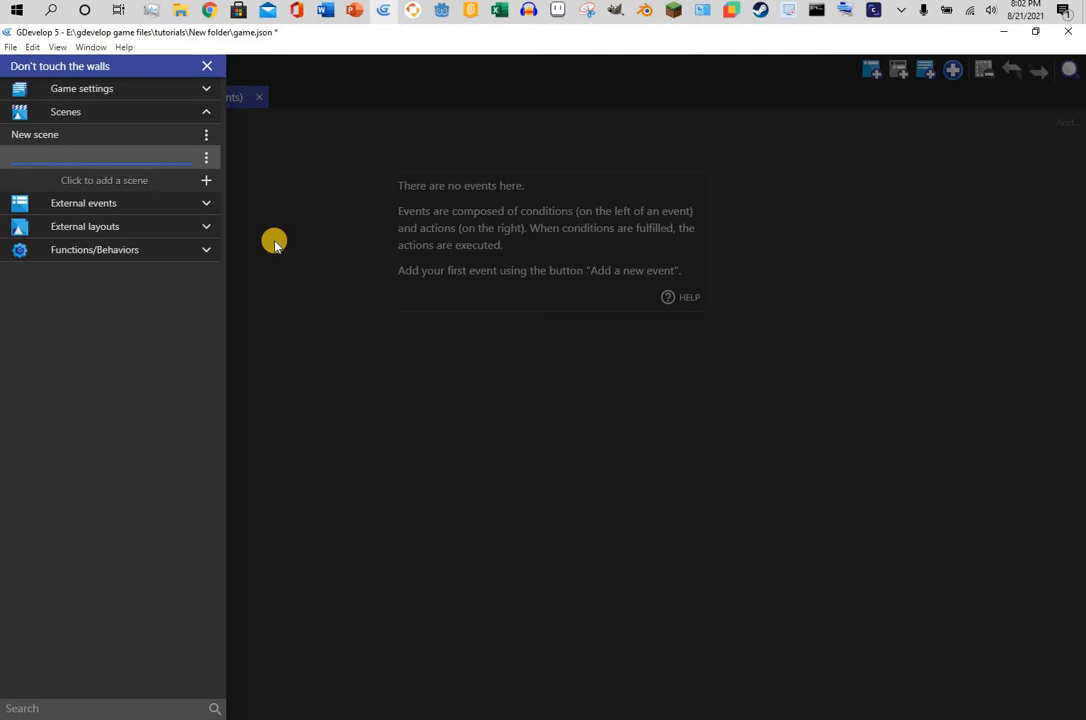
{"action": "type", "text": "you lose"}
{"action": "left_click", "coordinate": [207, 67]}
{"action": "left_click", "coordinate": [99, 93]}
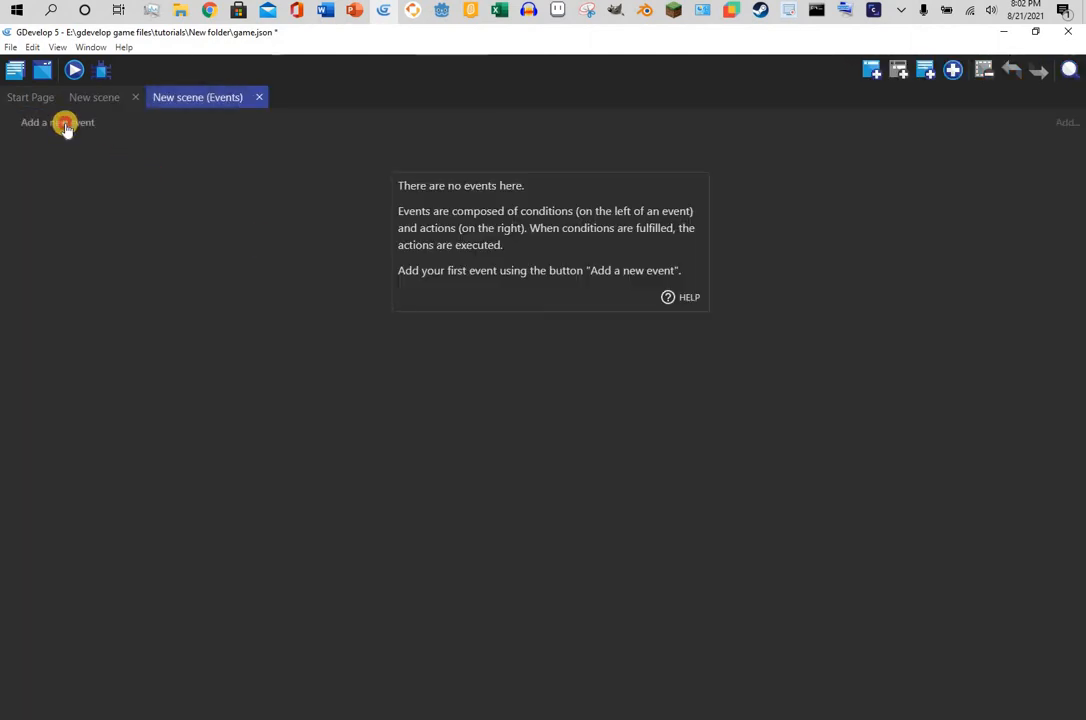
- Add an event to the game scene with a Collision condition between the player and the border
{"action": "left_click", "coordinate": [62, 123]}
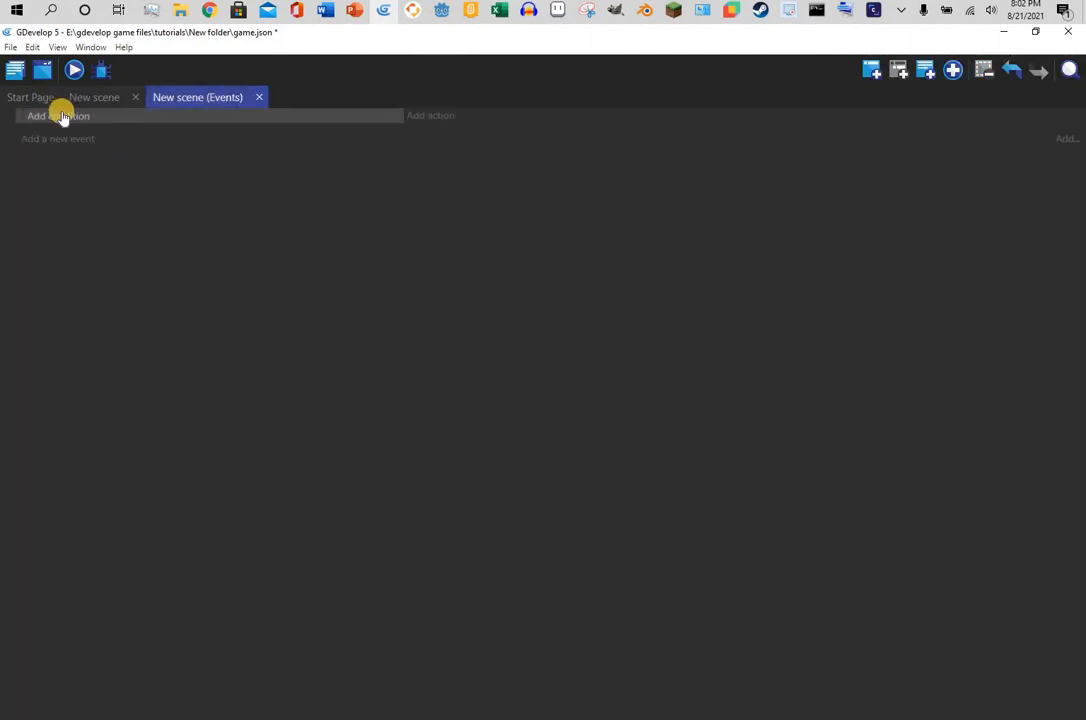
{"action": "left_click", "coordinate": [62, 116]}
{"action": "left_click", "coordinate": [100, 140]}
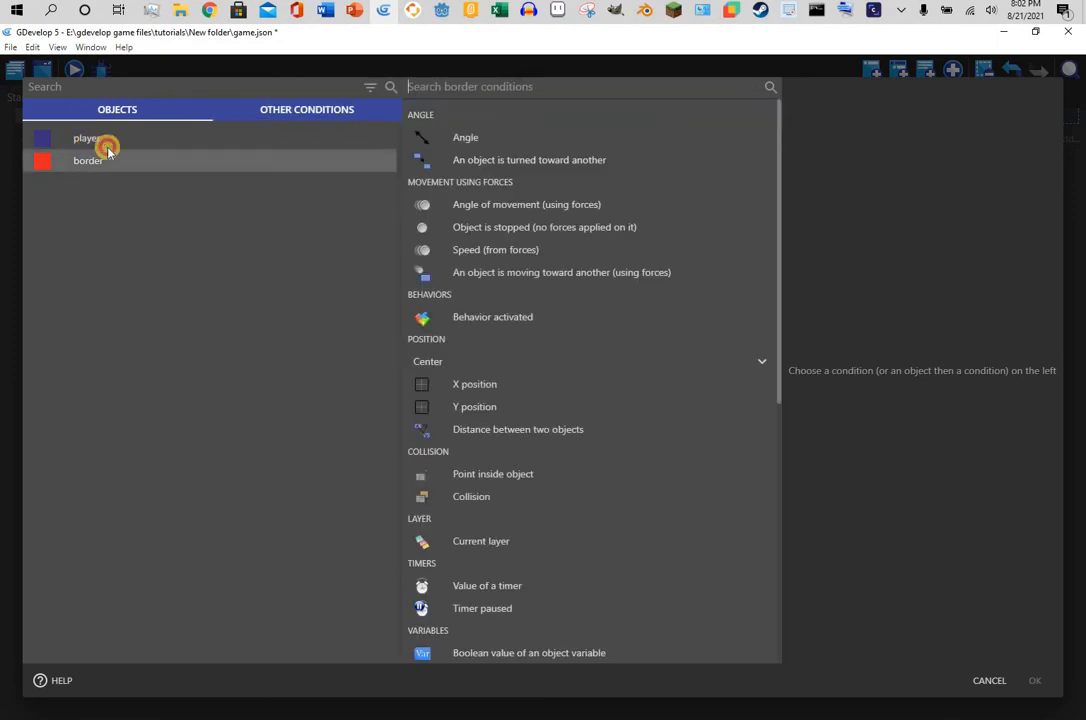
{"action": "scroll", "coordinate": [522, 402], "scroll_direction": "down", "scroll_amount": 3}
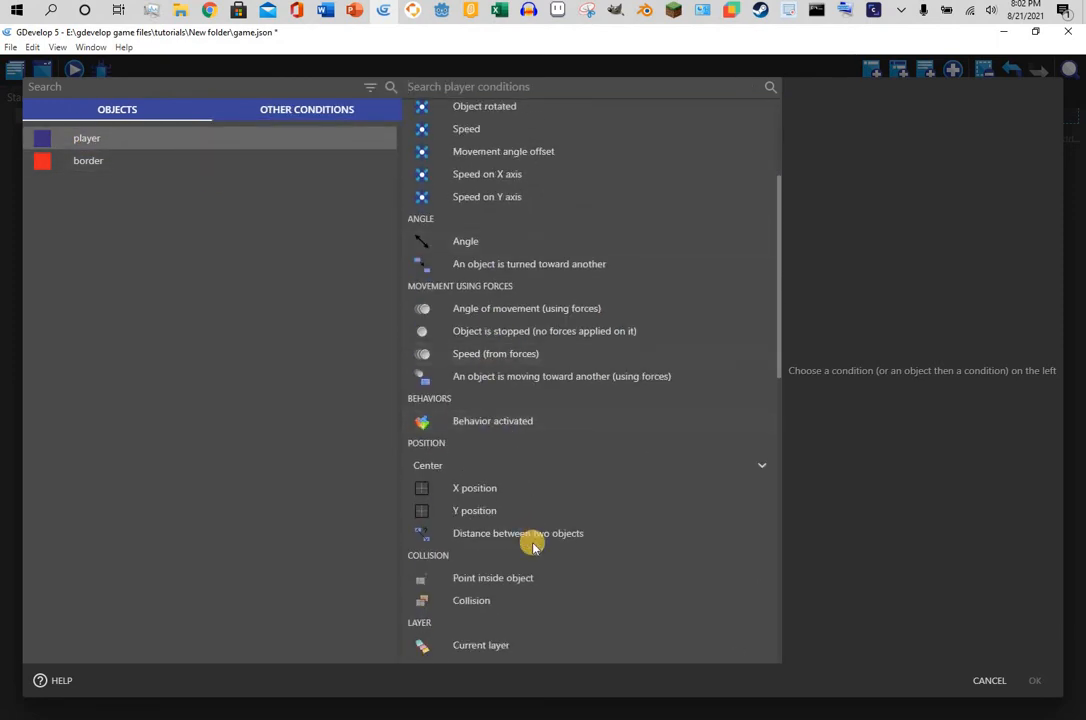
{"action": "scroll", "coordinate": [517, 556], "scroll_direction": "down", "scroll_amount": 2}
{"action": "left_click", "coordinate": [759, 460]}
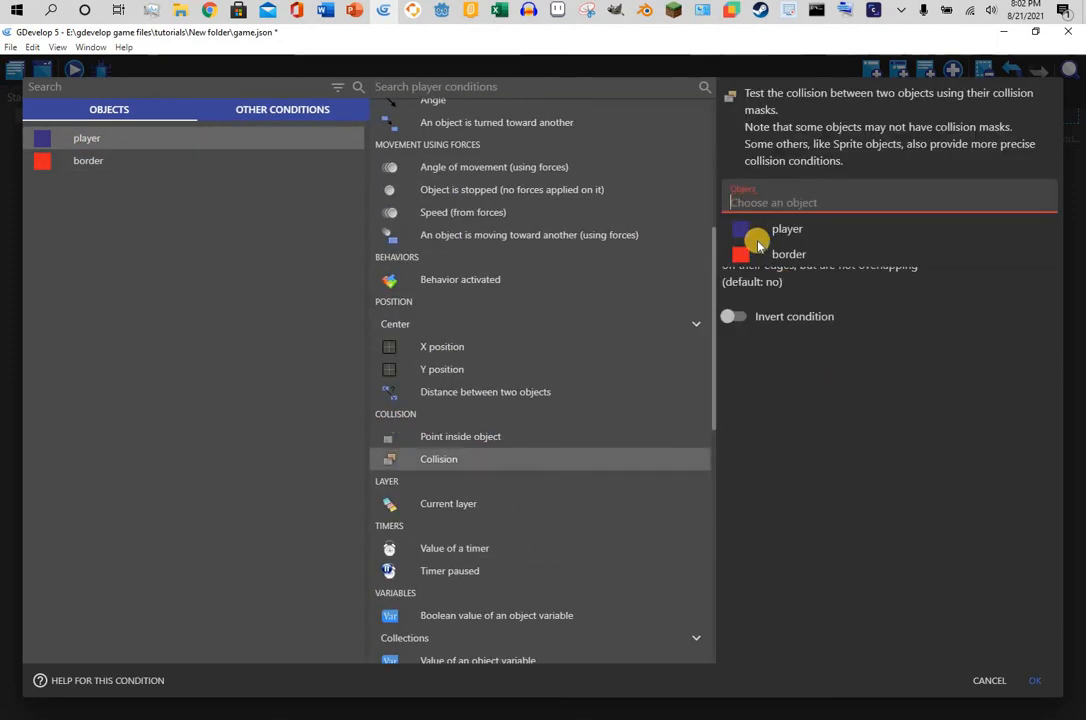
{"action": "left_click", "coordinate": [770, 258]}
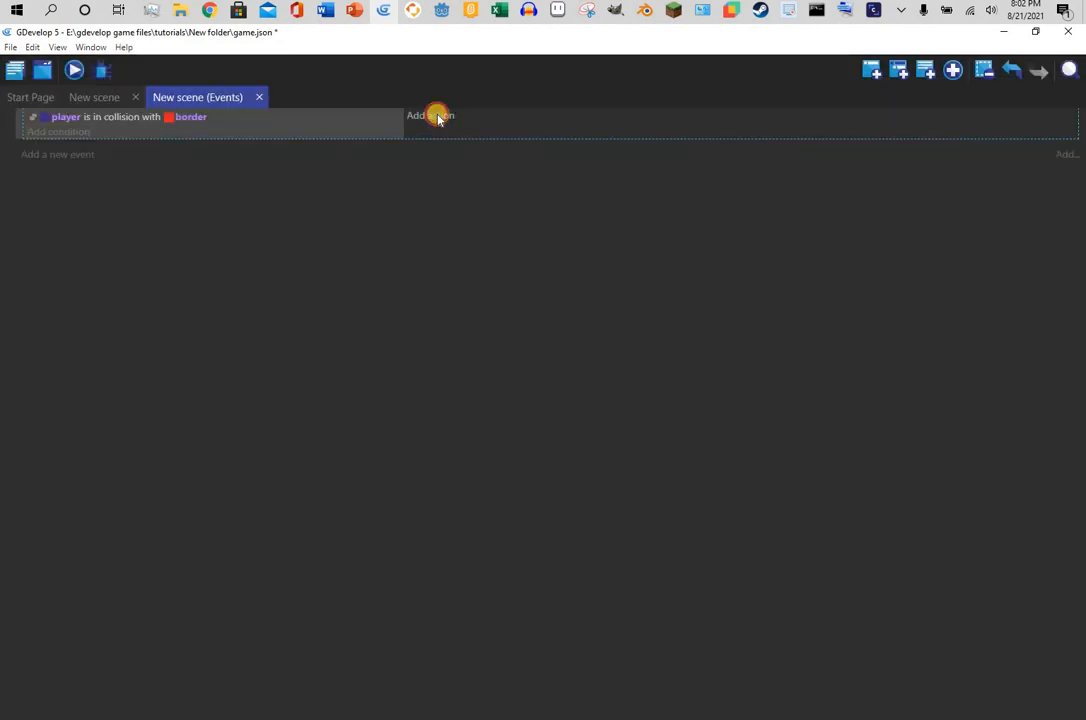
- Add a "Change the scene" action to the collision event, with "you lose" as the new scene
{"action": "left_click", "coordinate": [437, 117]}
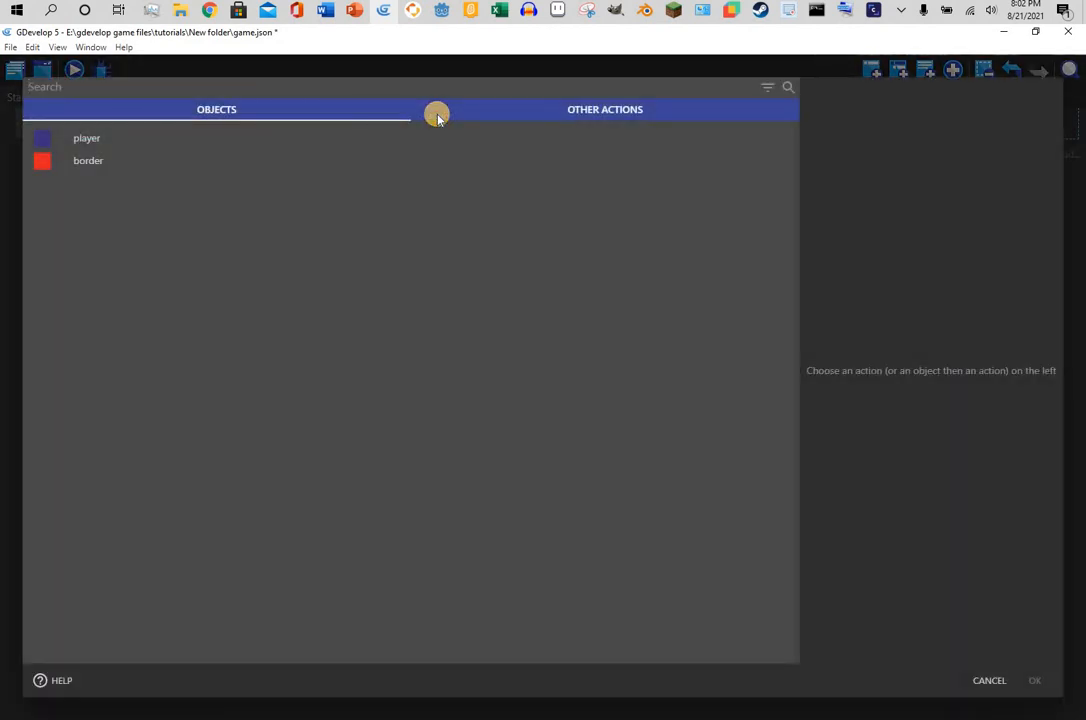
{"action": "type", "text": "change"}
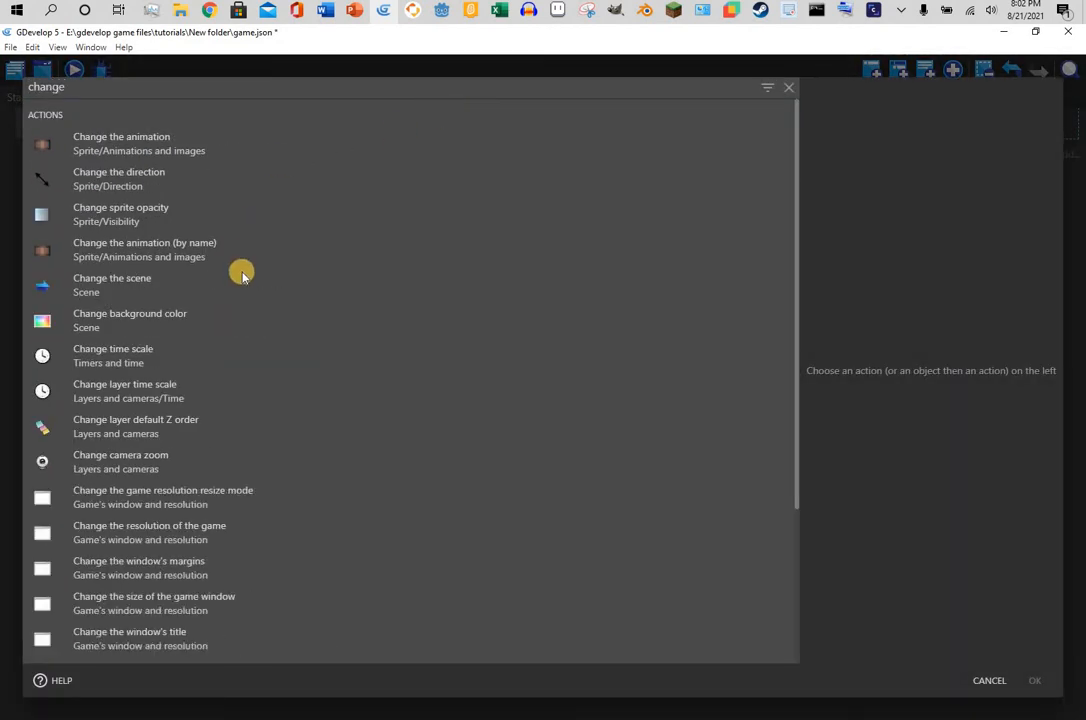
{"action": "left_click", "coordinate": [623, 275]}
{"action": "left_click", "coordinate": [590, 235]}
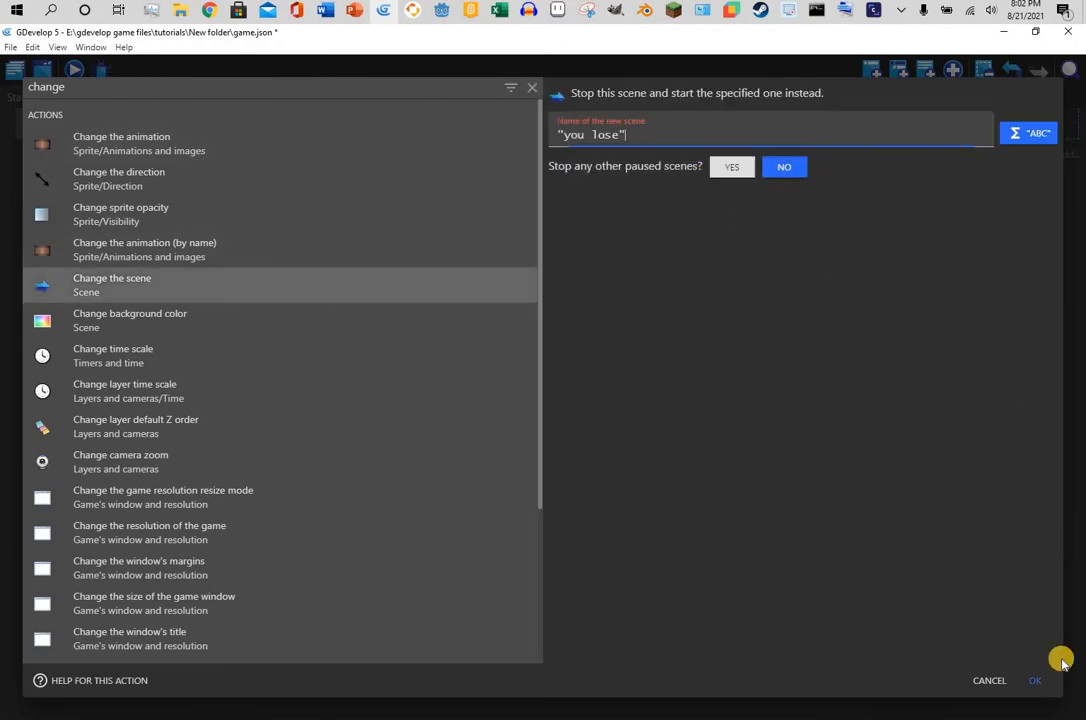
{"action": "left_click", "coordinate": [1025, 680]}
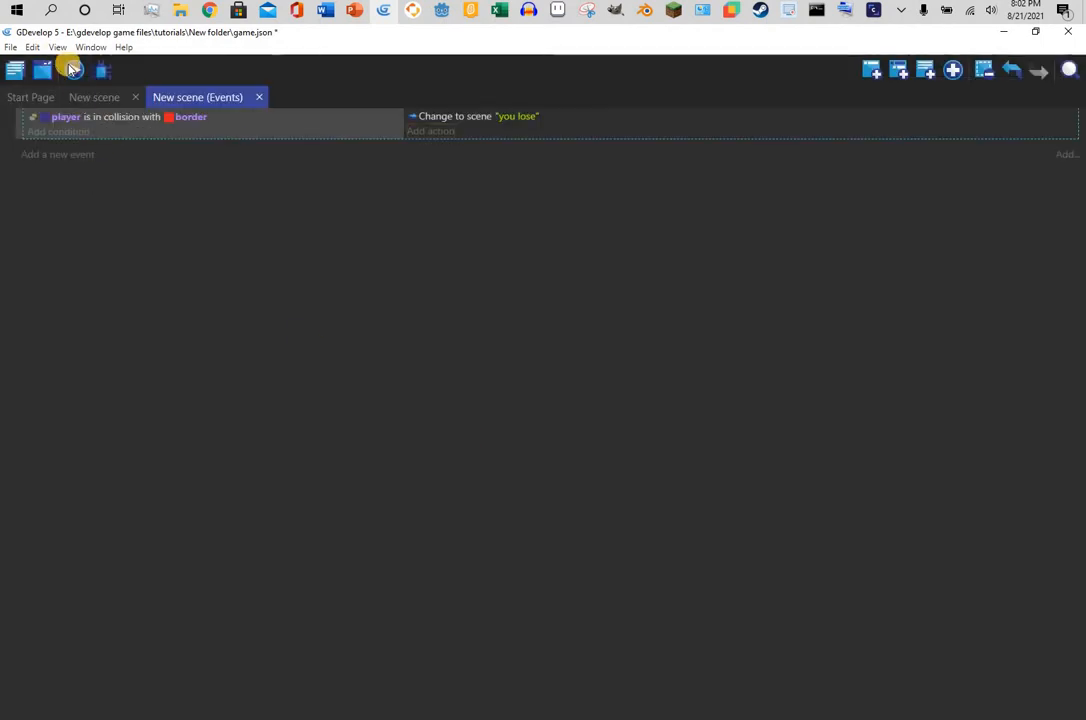
- Preview the game and move the player to test the wall collision event
{"action": "left_click", "coordinate": [72, 68]}
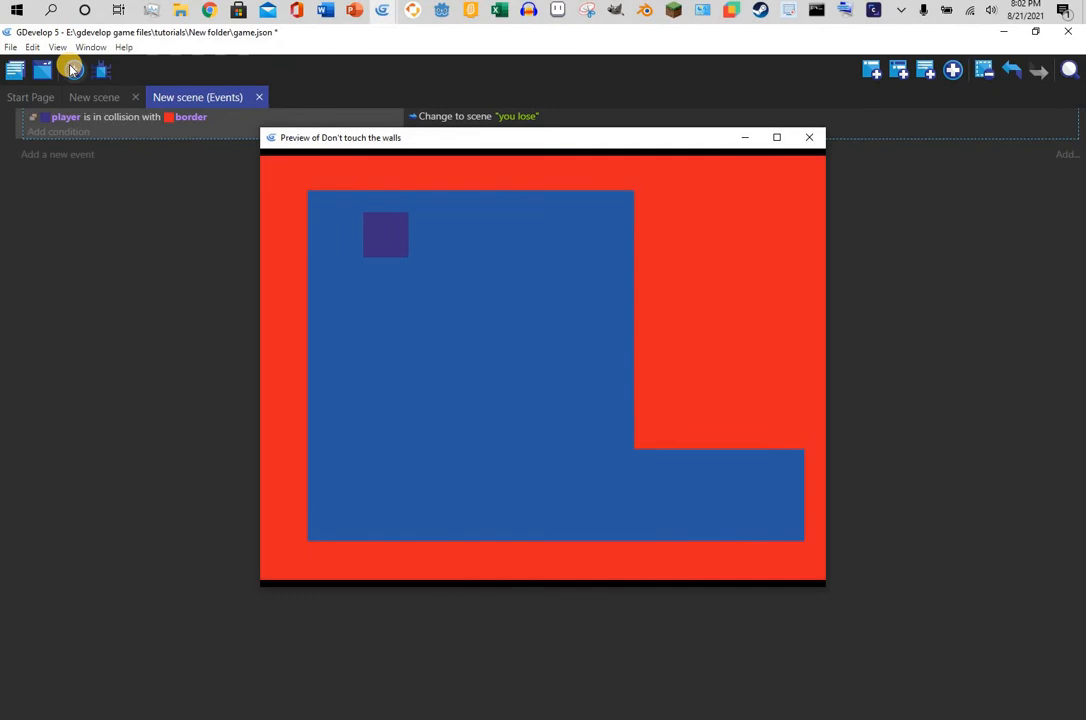
{"action": "key", "text": "Right"}
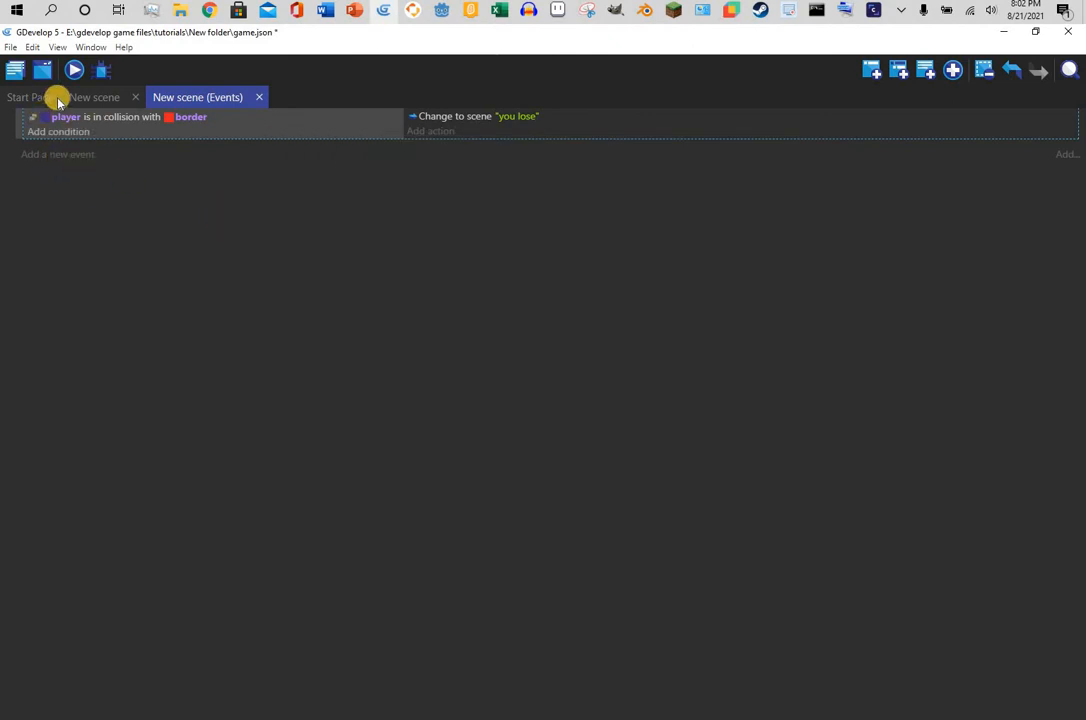
- Create a new Sprite object in the game scene and name it "goal"
{"action": "left_click", "coordinate": [64, 98]}
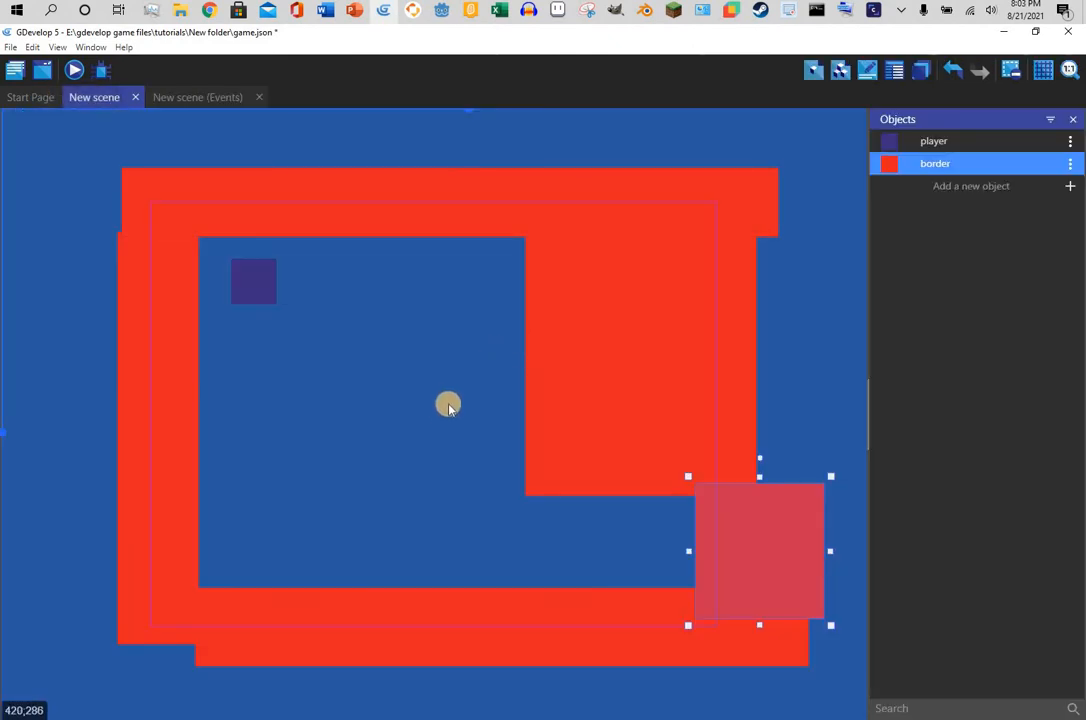
{"action": "left_click", "coordinate": [1071, 187]}
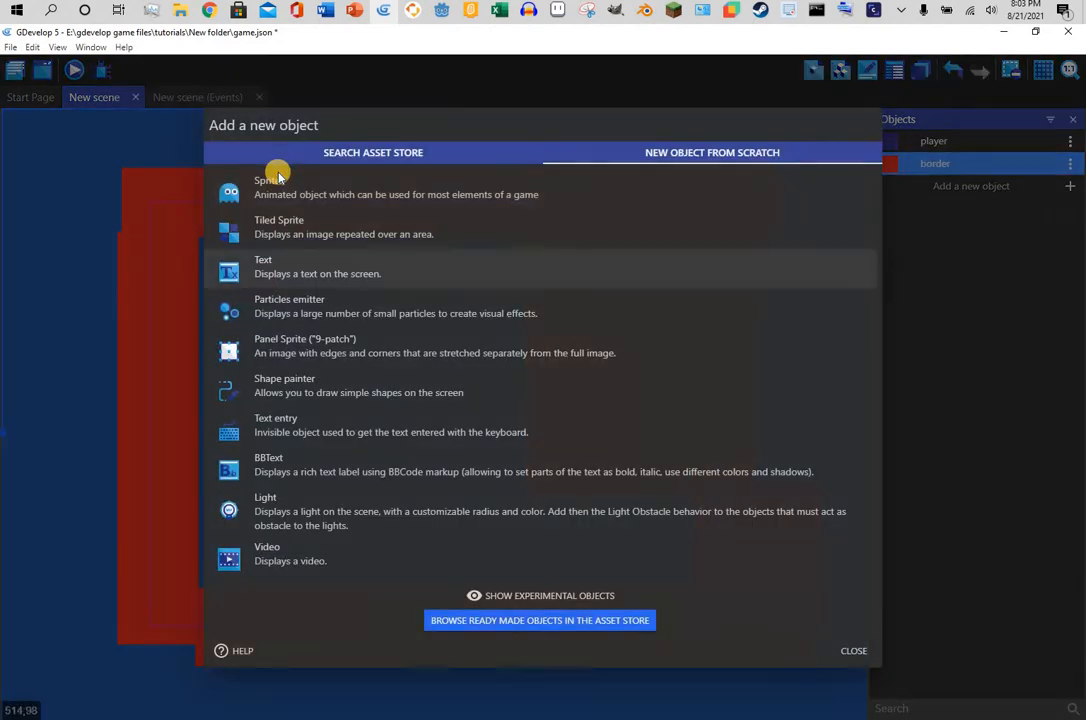
{"action": "left_click", "coordinate": [279, 176]}
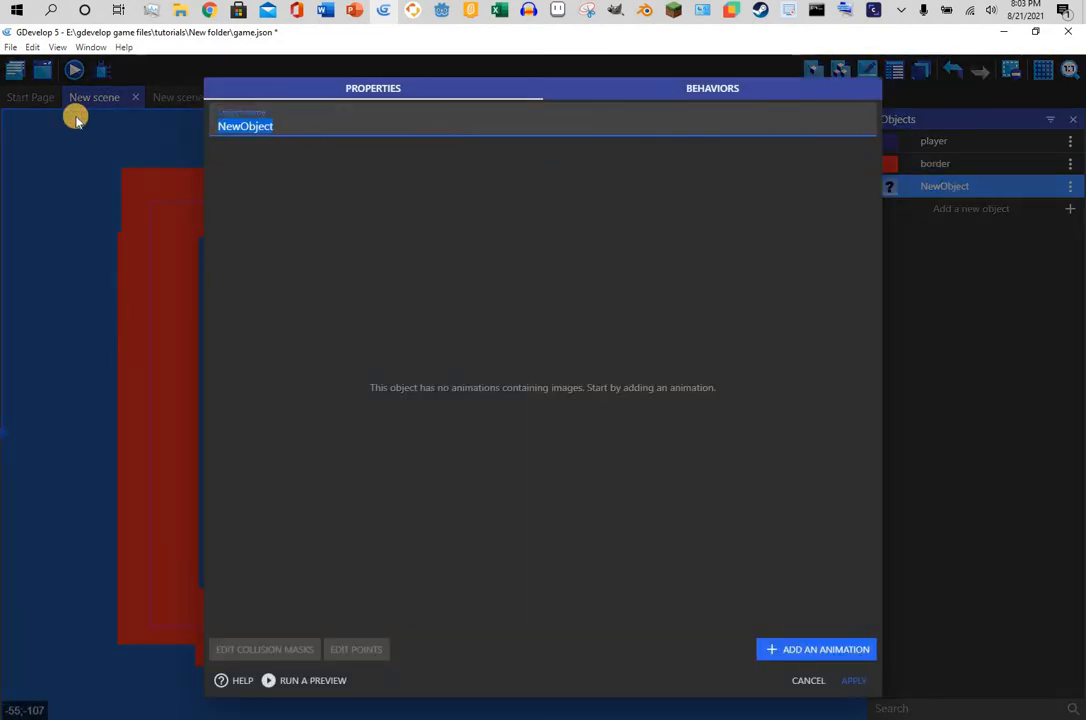
{"action": "type", "text": "goal"}
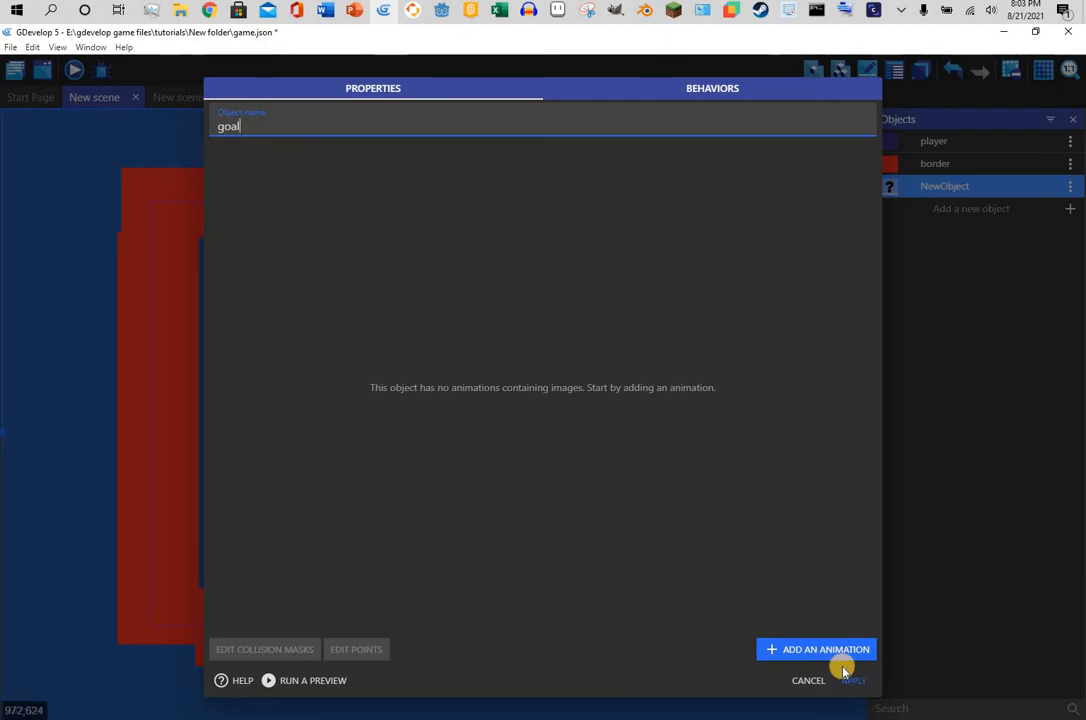
{"action": "left_click", "coordinate": [793, 450]}
- Add an animation to the goal with a Piskel frame filled yellow-green (#b3ea24), and place the goal in the corridor at the scene's lower right
{"action": "left_click", "coordinate": [813, 650]}
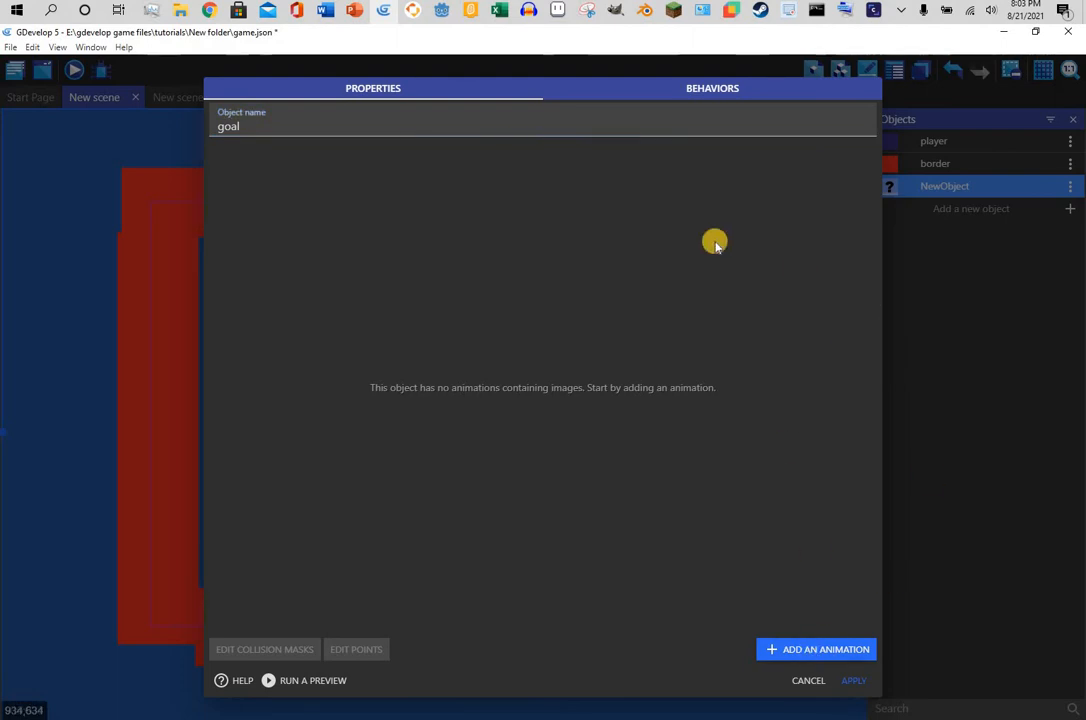
{"action": "left_click", "coordinate": [606, 174]}
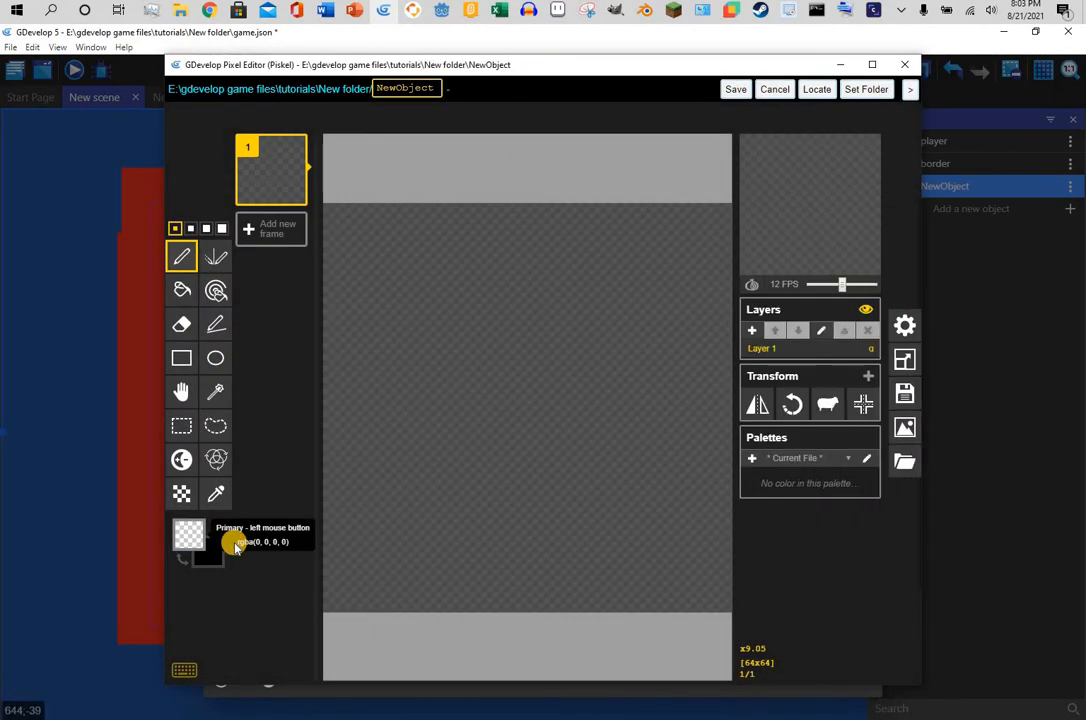
{"action": "left_click", "coordinate": [188, 537]}
{"action": "left_click_drag", "start_coordinate": [323, 461], "coordinate": [322, 409]}
{"action": "left_click", "coordinate": [296, 404]}
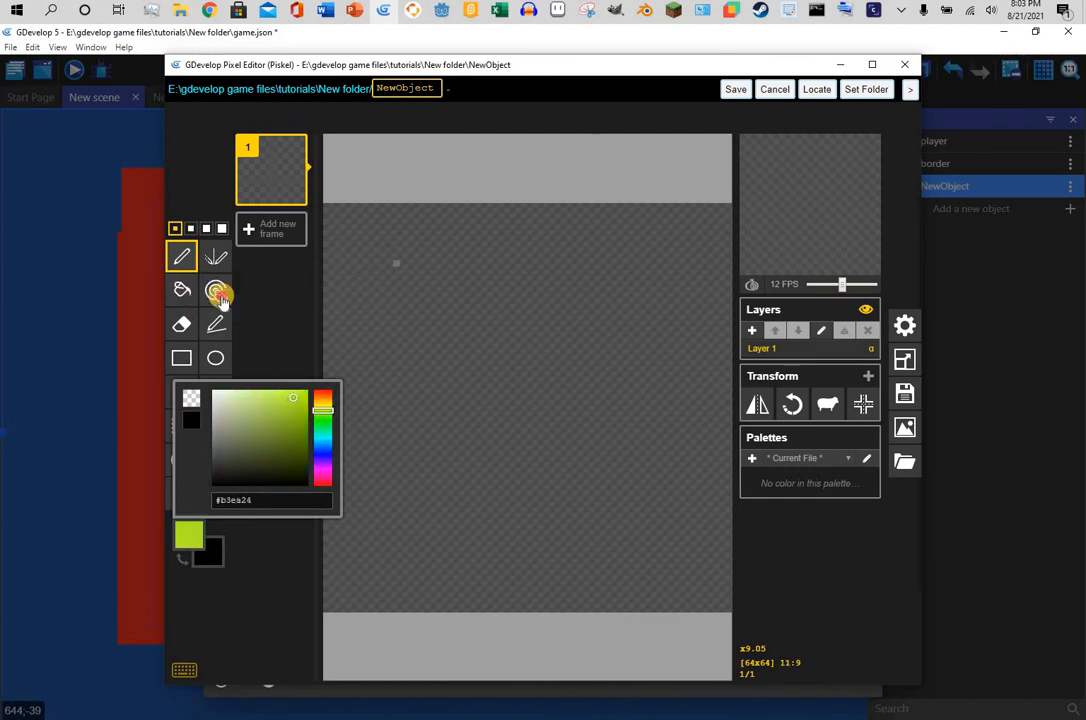
{"action": "left_click", "coordinate": [182, 290]}
{"action": "left_click", "coordinate": [500, 288]}
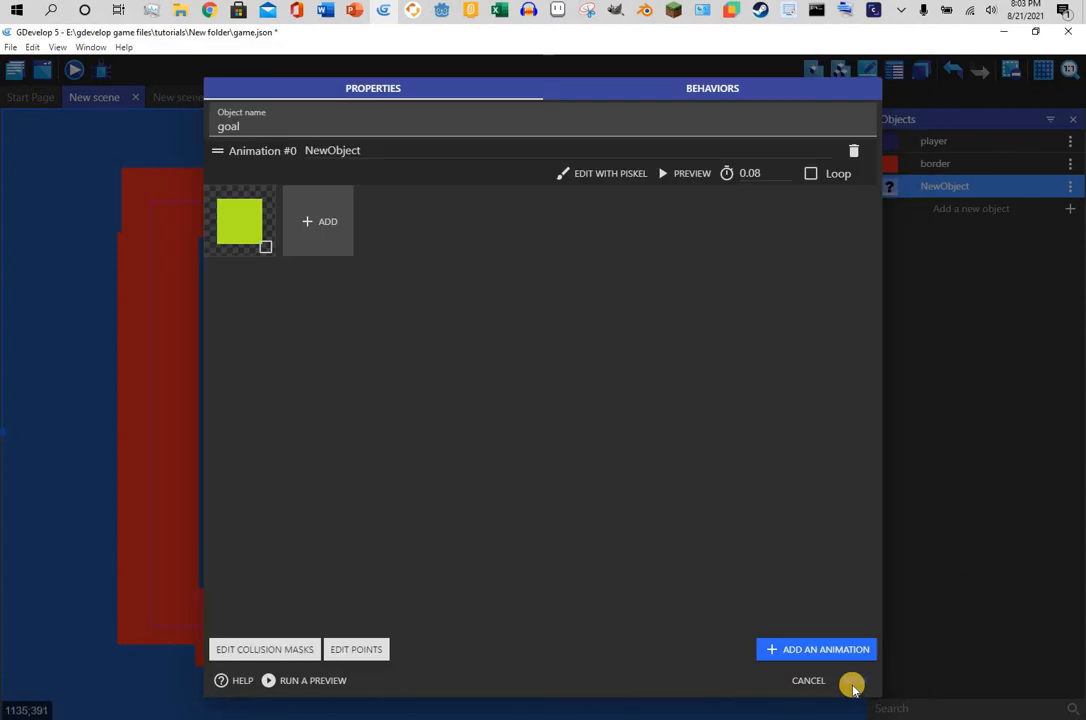
{"action": "left_click", "coordinate": [852, 686]}
{"action": "left_click_drag", "start_coordinate": [932, 186], "coordinate": [620, 509]}
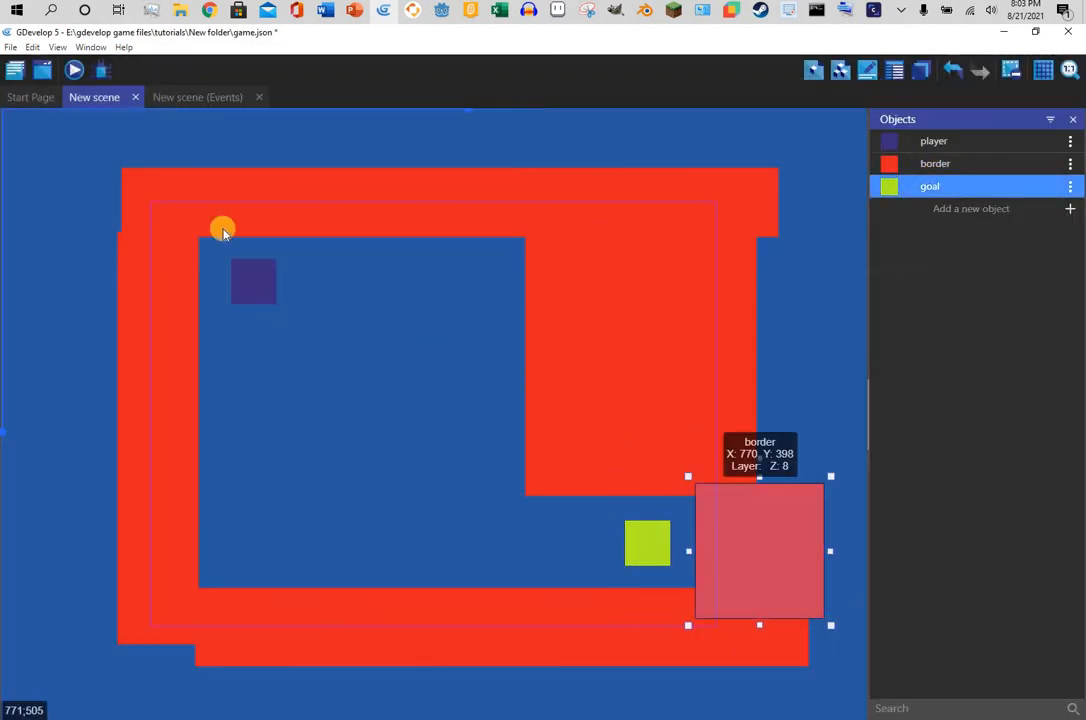
- Preview the game and move the player into a wall to test the level with the goal placed
{"action": "left_click", "coordinate": [72, 67]}
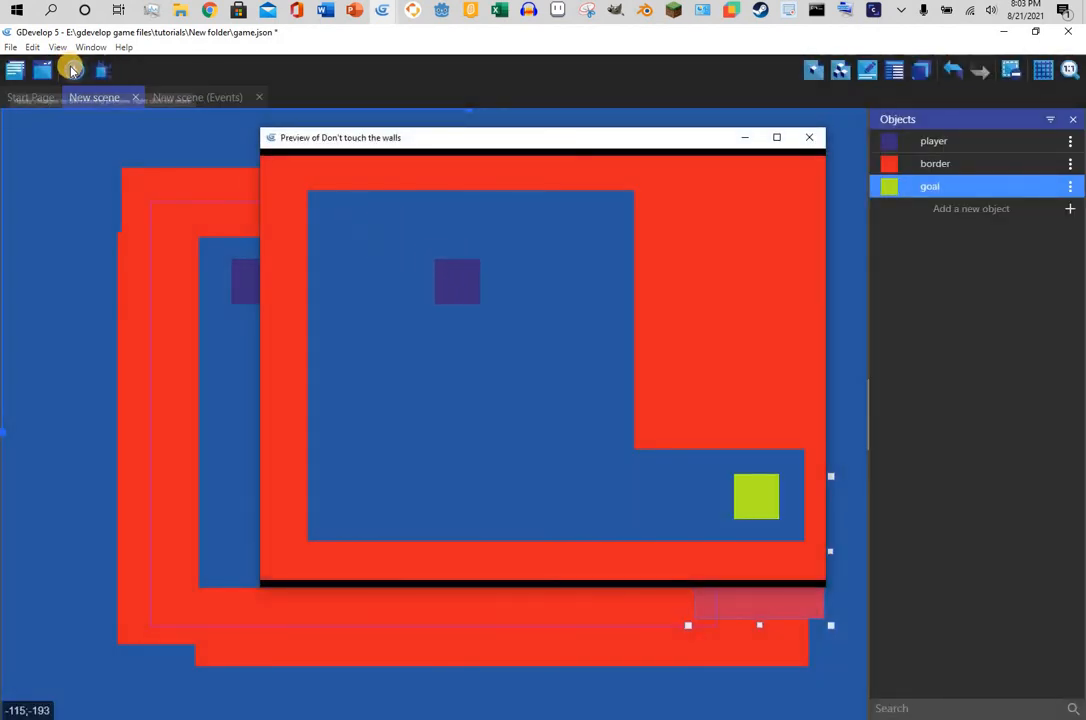
{"action": "key", "text": "Right"}
{"action": "key", "text": "Down"}
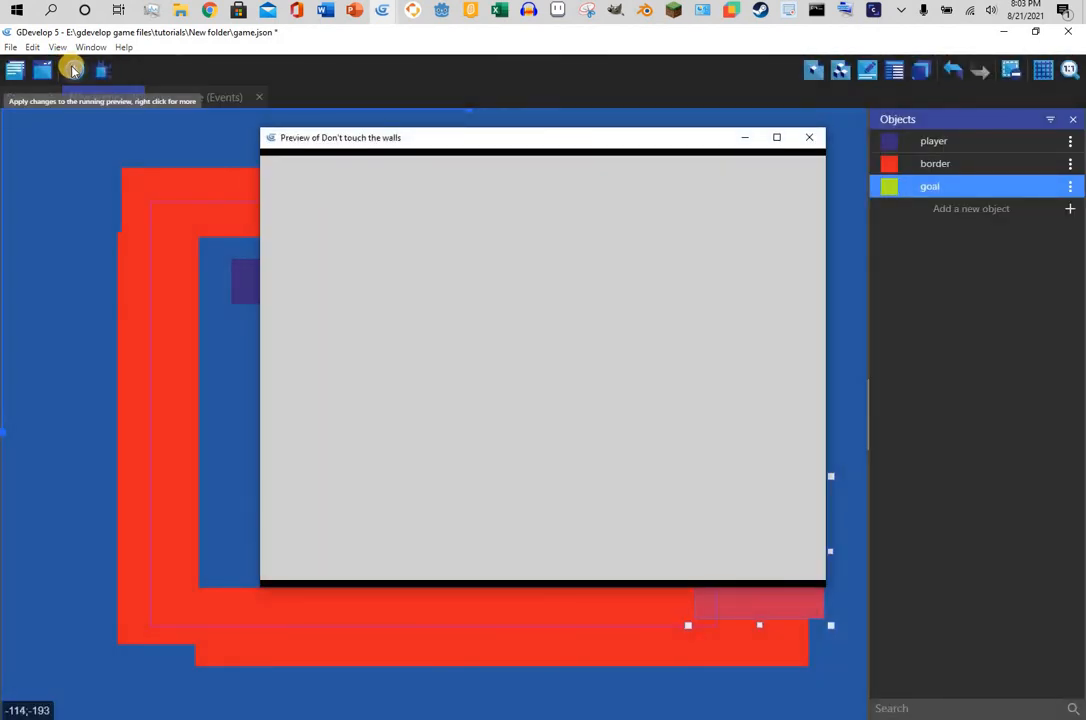
{"action": "left_click", "coordinate": [809, 137]}
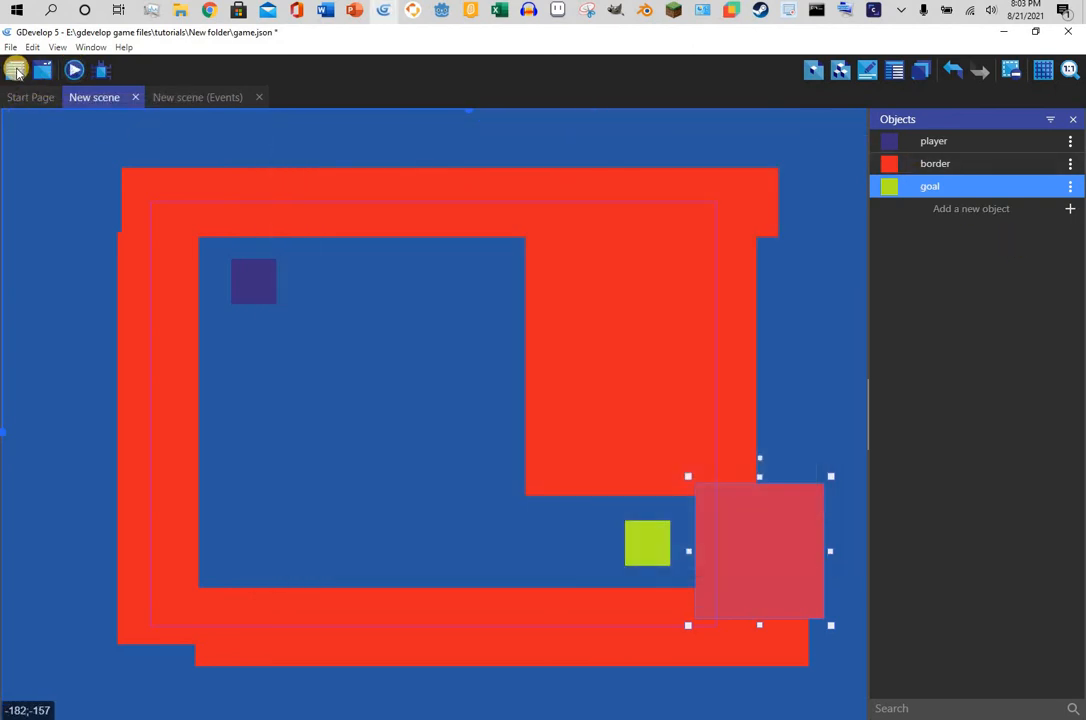
- Add a Text object named "Youlose" to the "you lose" scene with the initial text "You lose!"
{"action": "left_click", "coordinate": [17, 70]}
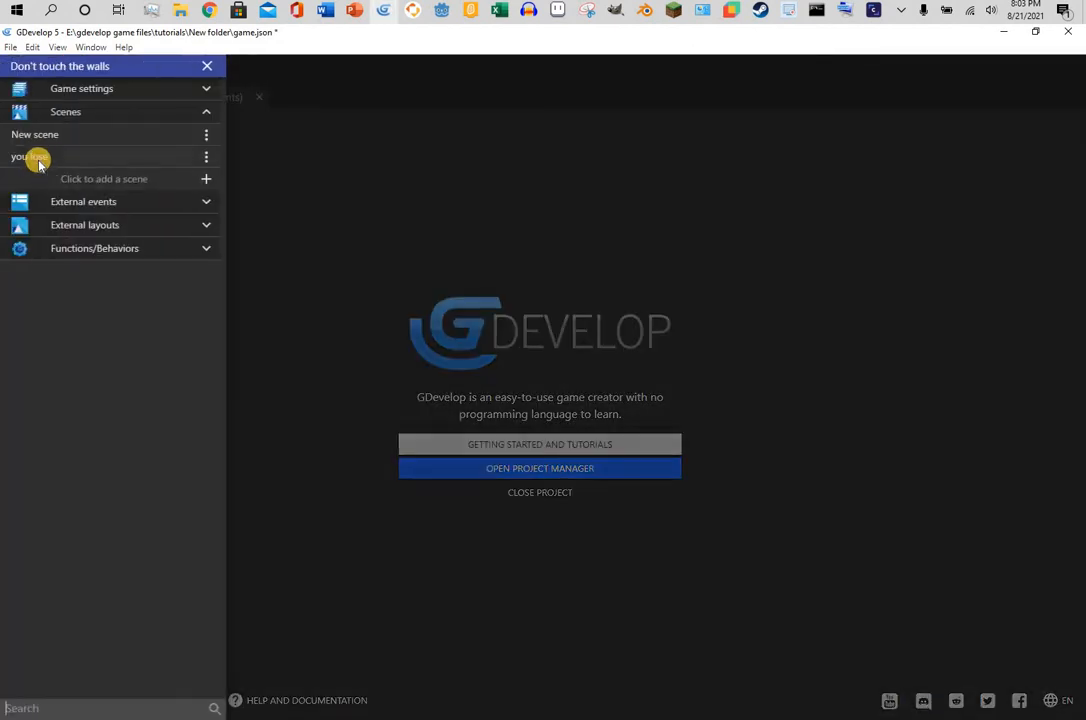
{"action": "left_click", "coordinate": [37, 160]}
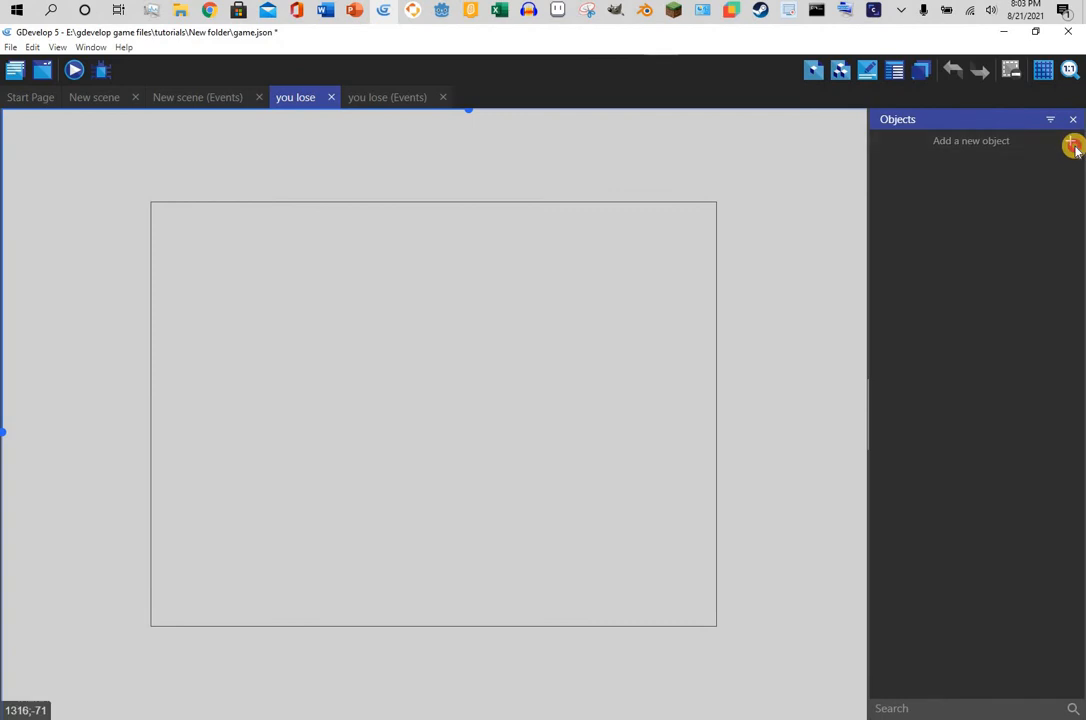
{"action": "left_click", "coordinate": [1072, 146]}
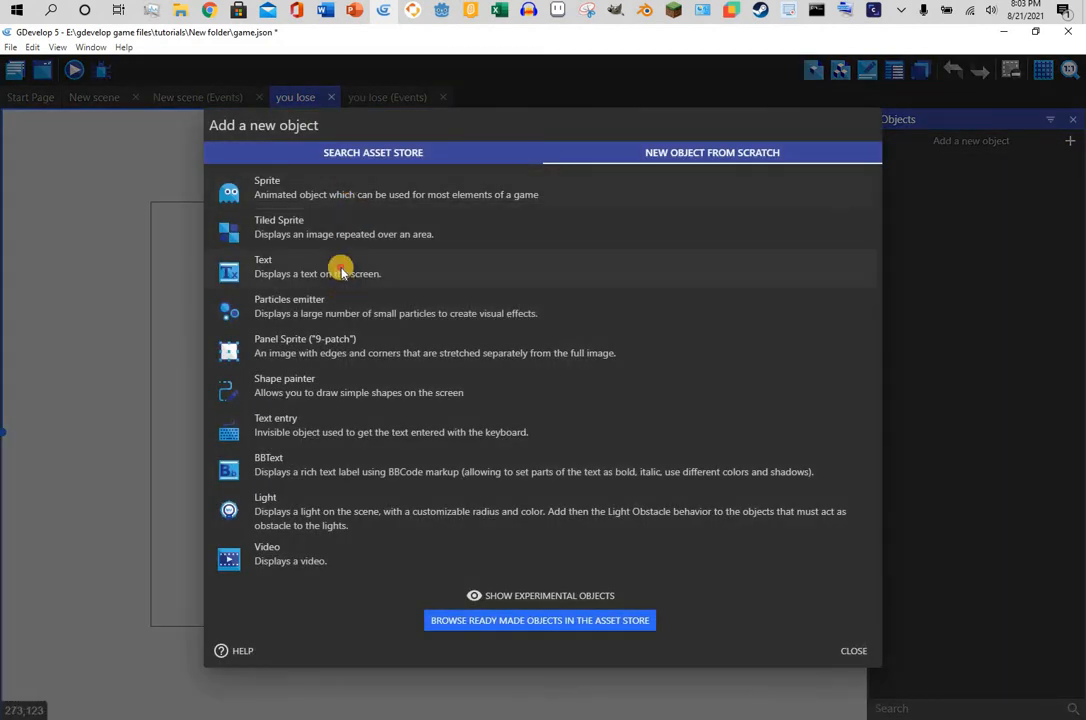
{"action": "left_click", "coordinate": [341, 272]}
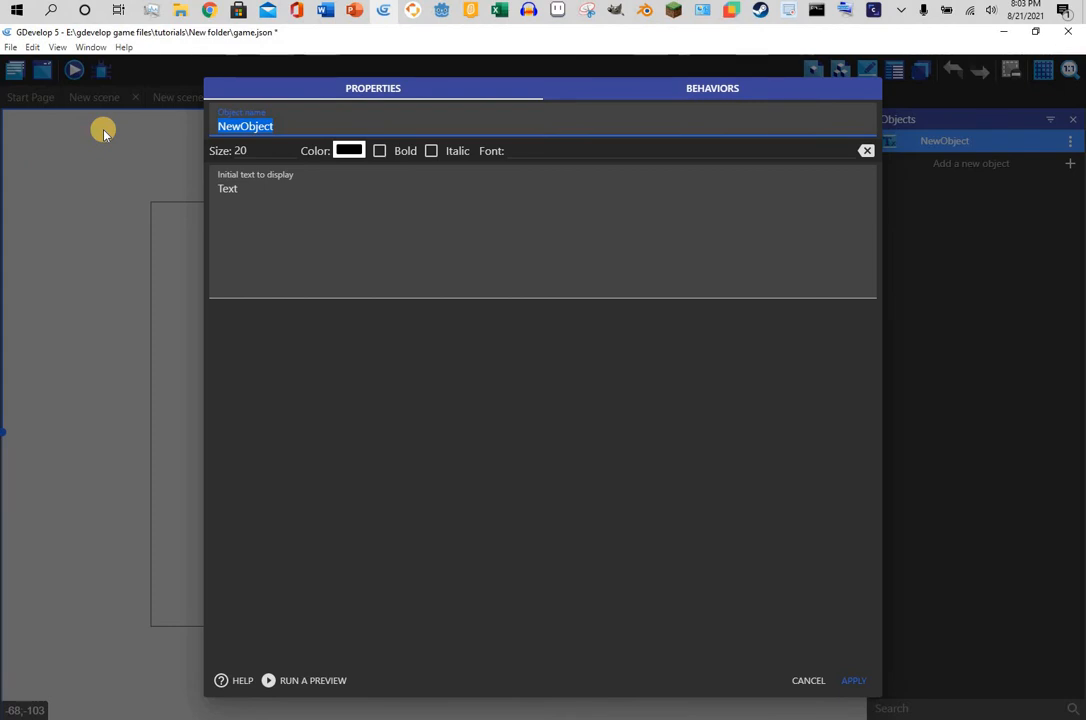
{"action": "type", "text": "You"}
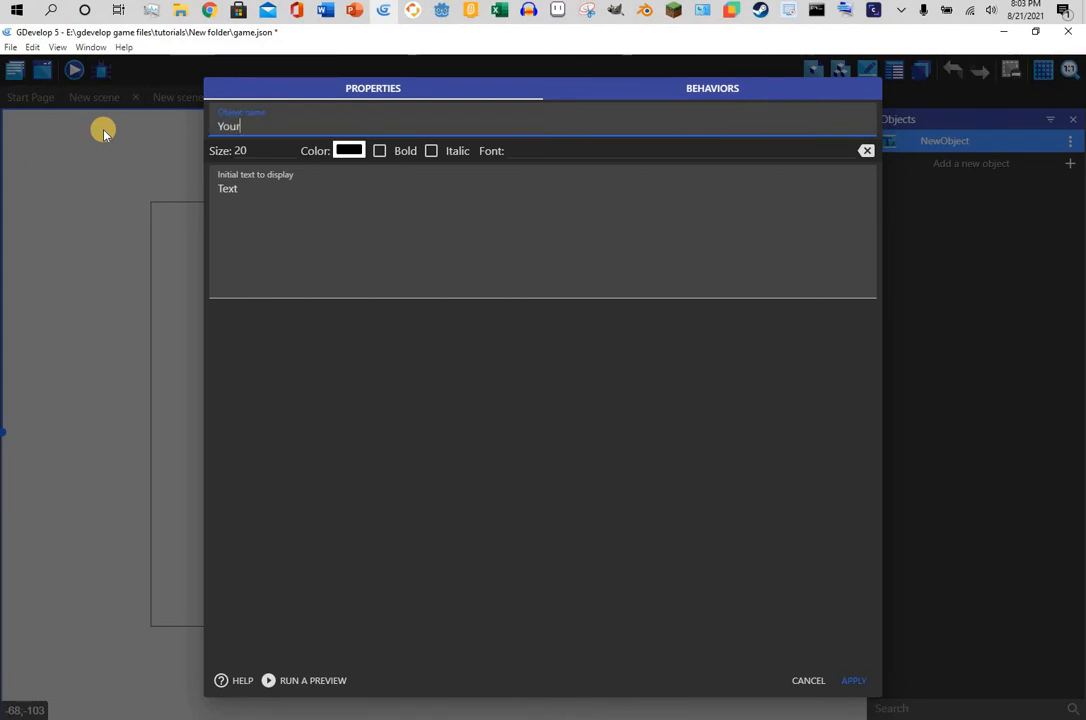
{"action": "type", "text": "lose"}
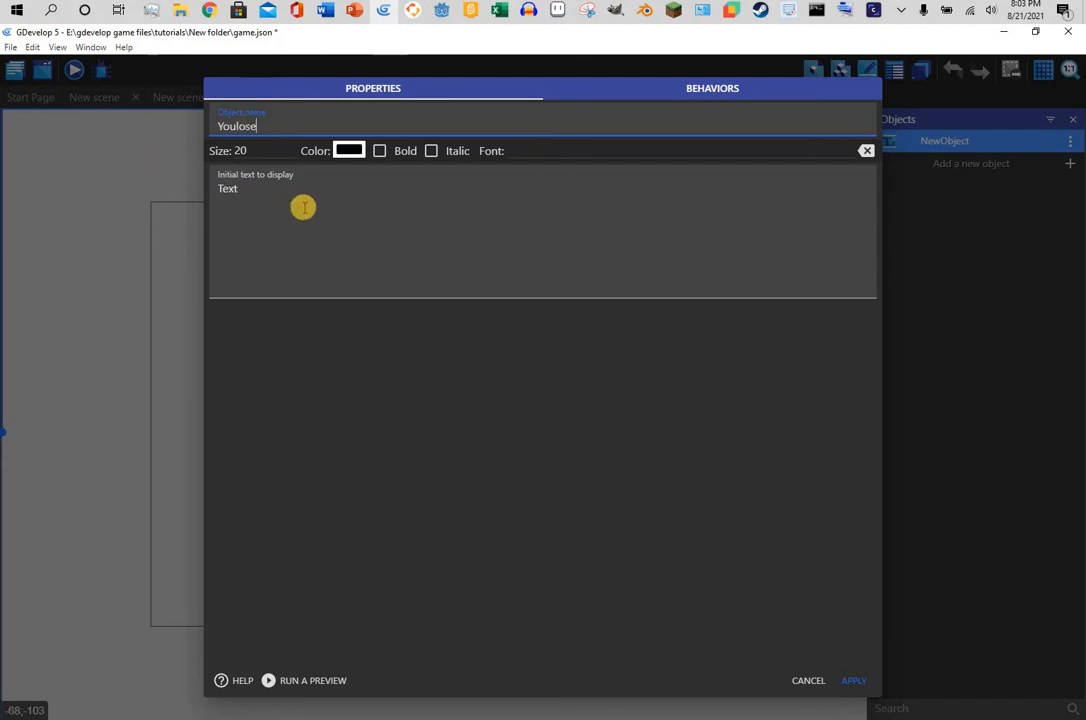
{"action": "double_click", "coordinate": [218, 201]}
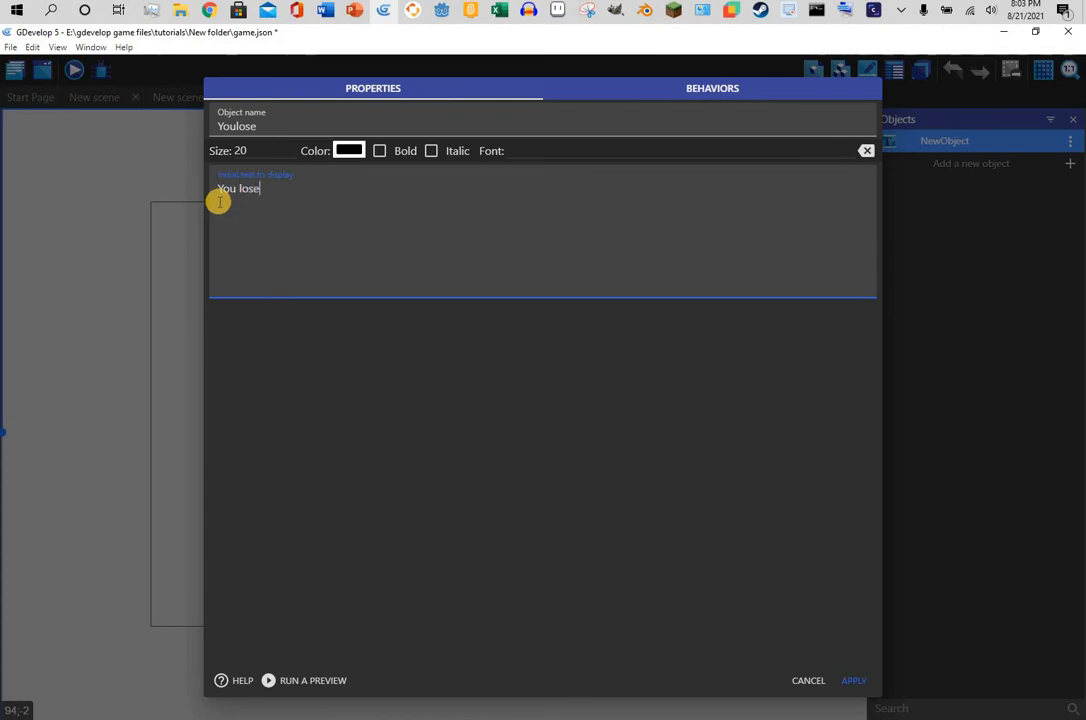
- Set the colour of the Youlose text to orange (F5A623)
{"action": "left_click", "coordinate": [348, 151]}
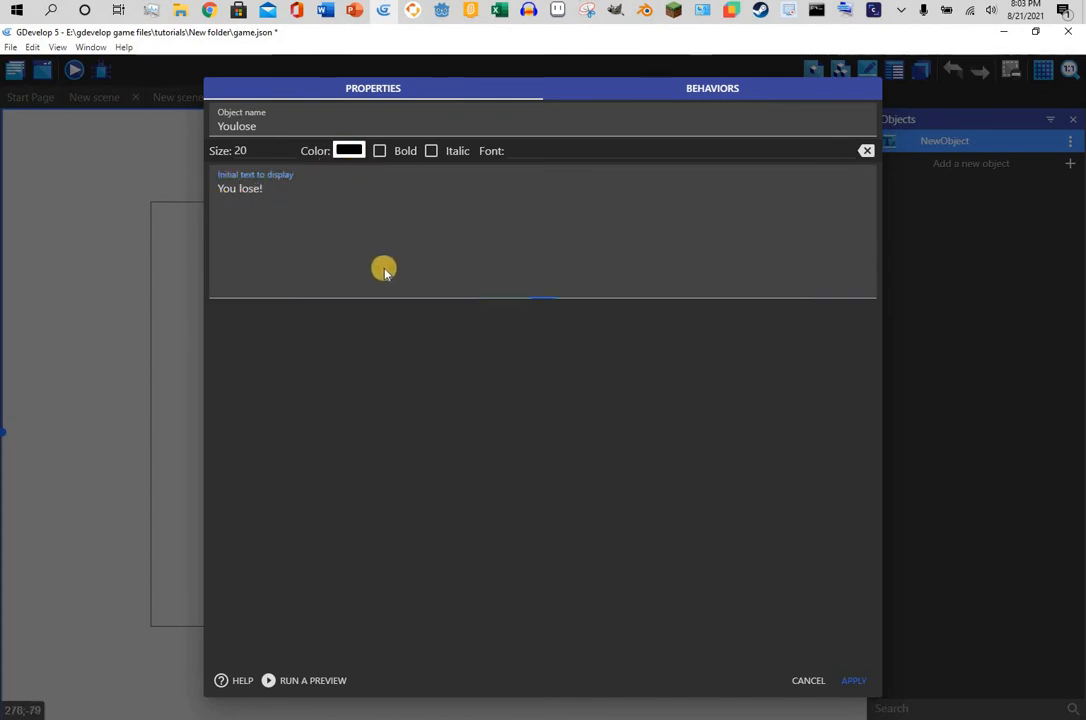
{"action": "left_click", "coordinate": [364, 316]}
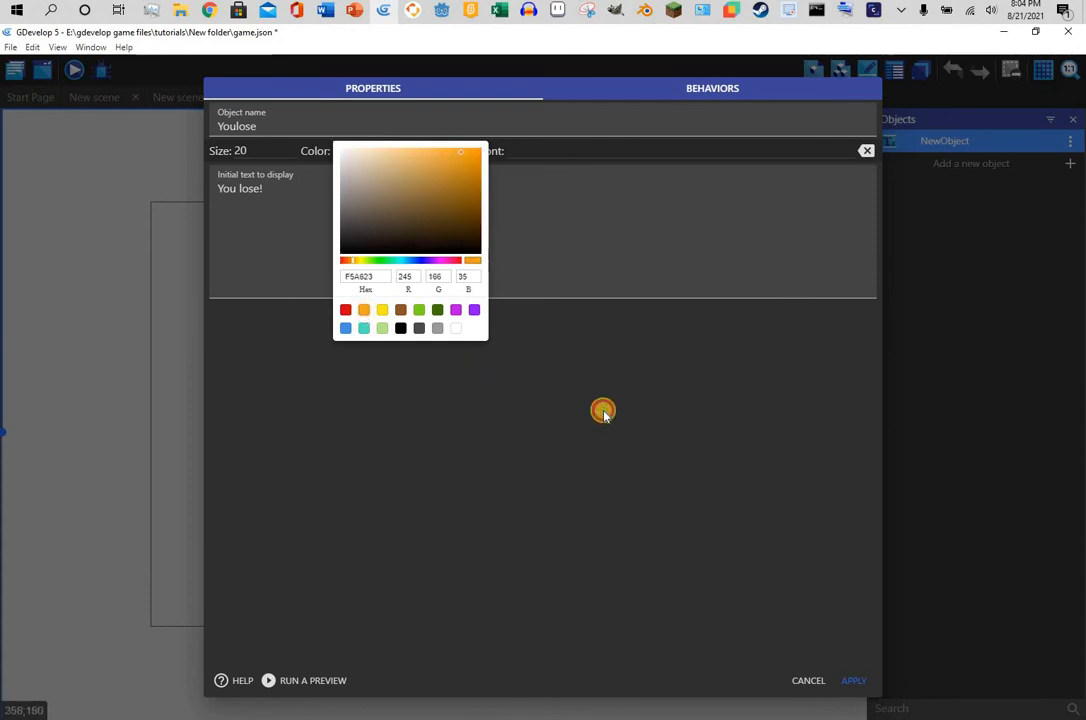
{"action": "left_click", "coordinate": [539, 164]}
- Set the Youlose text's font to the PixelByzantine file from the fonts folder, copying it into the project folder
{"action": "left_click", "coordinate": [519, 152]}
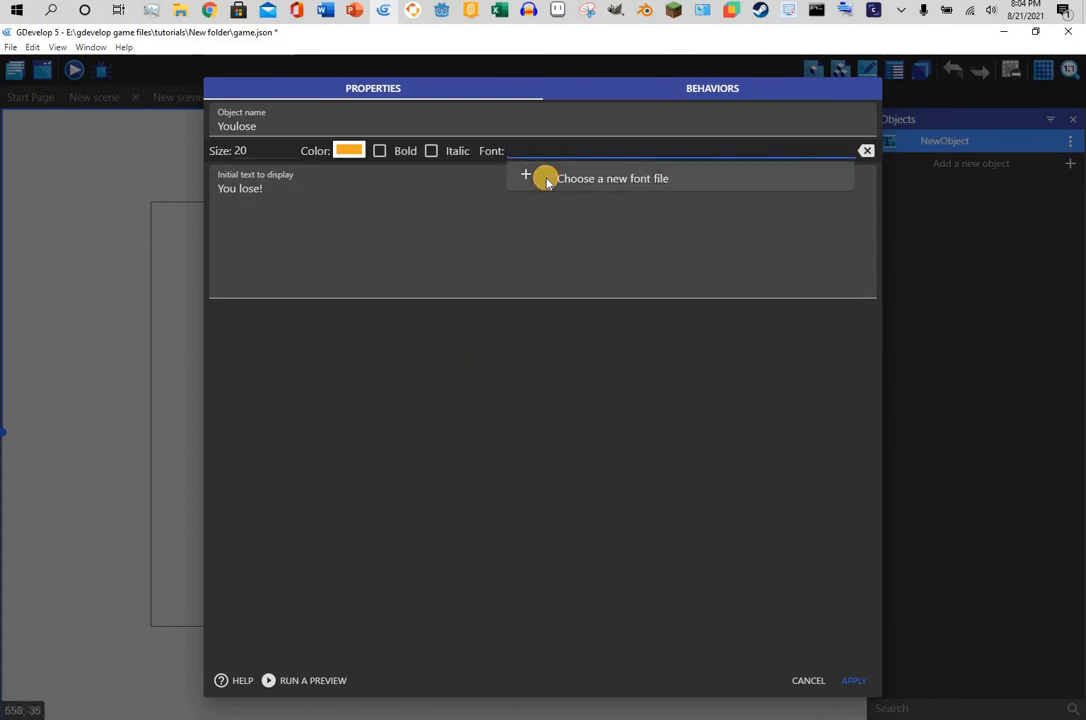
{"action": "left_click", "coordinate": [545, 176]}
{"action": "left_click", "coordinate": [51, 232]}
{"action": "scroll", "coordinate": [252, 250], "scroll_direction": "down", "scroll_amount": 2}
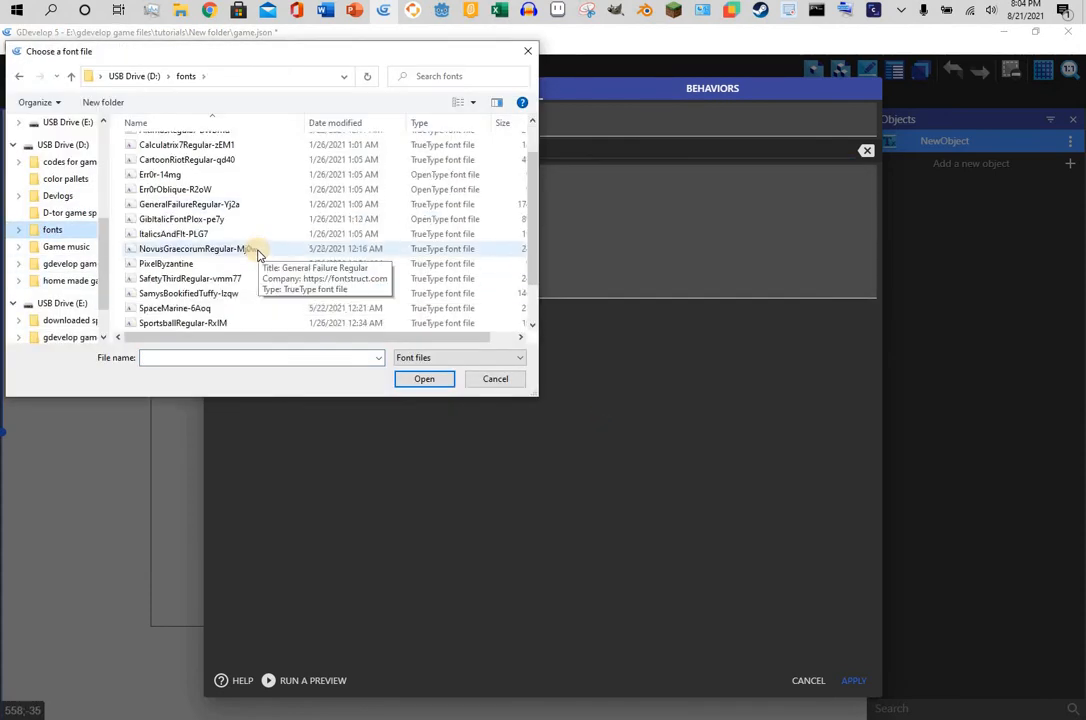
{"action": "left_click", "coordinate": [213, 218]}
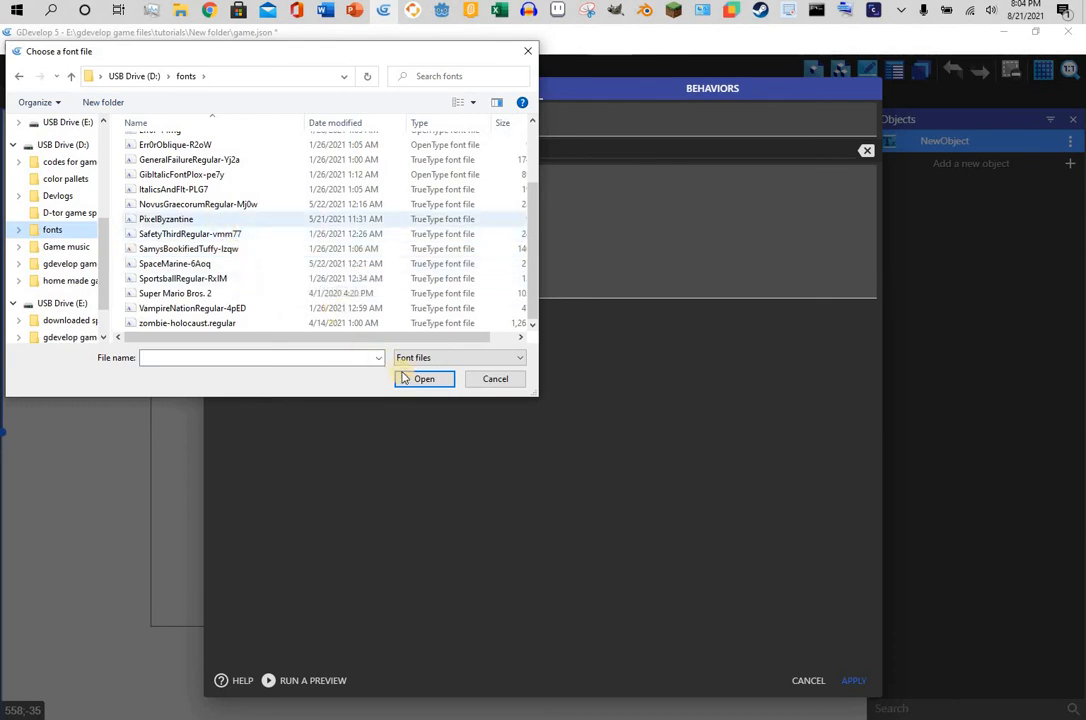
{"action": "left_click", "coordinate": [439, 382]}
{"action": "left_click", "coordinate": [650, 385]}
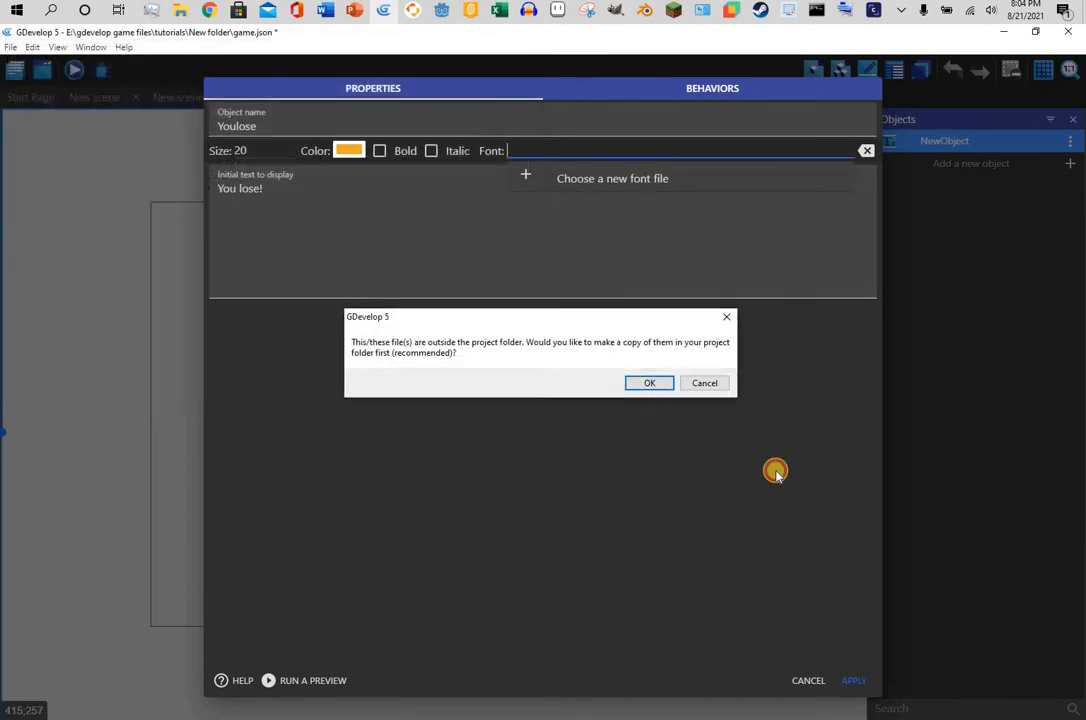
{"action": "left_click", "coordinate": [855, 680]}
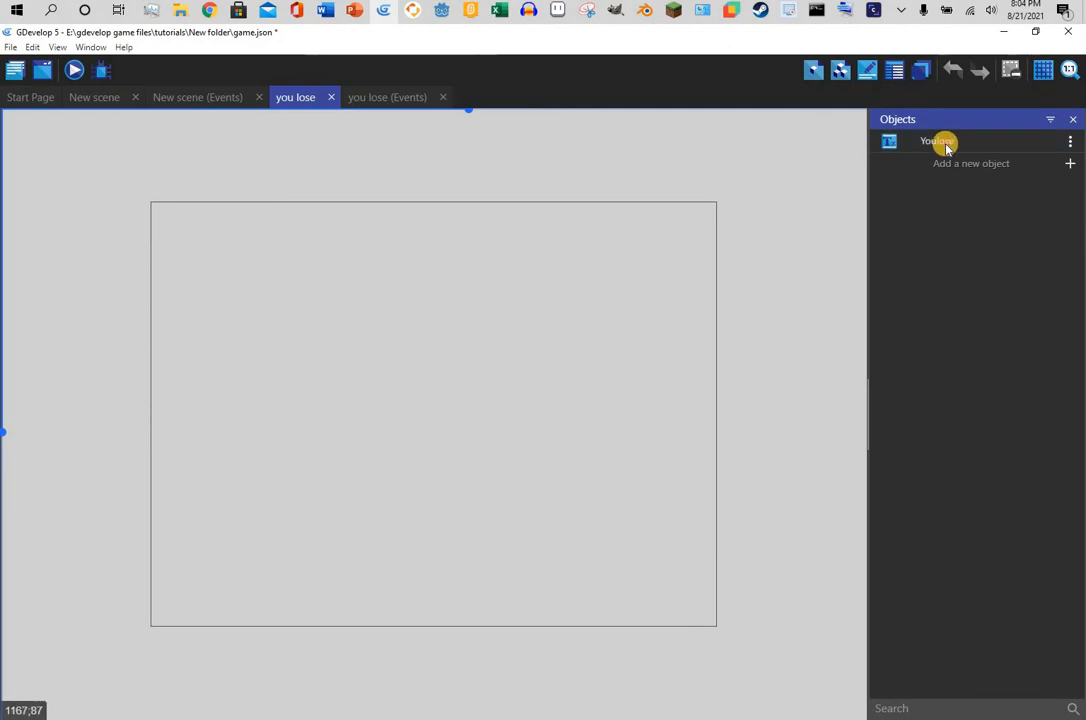
- Place the "You lose!" text centred near the upper edge of the scene and enlarge its font size to about 53
{"action": "left_click_drag", "start_coordinate": [945, 141], "coordinate": [406, 258]}
{"action": "double_click", "coordinate": [427, 267]}
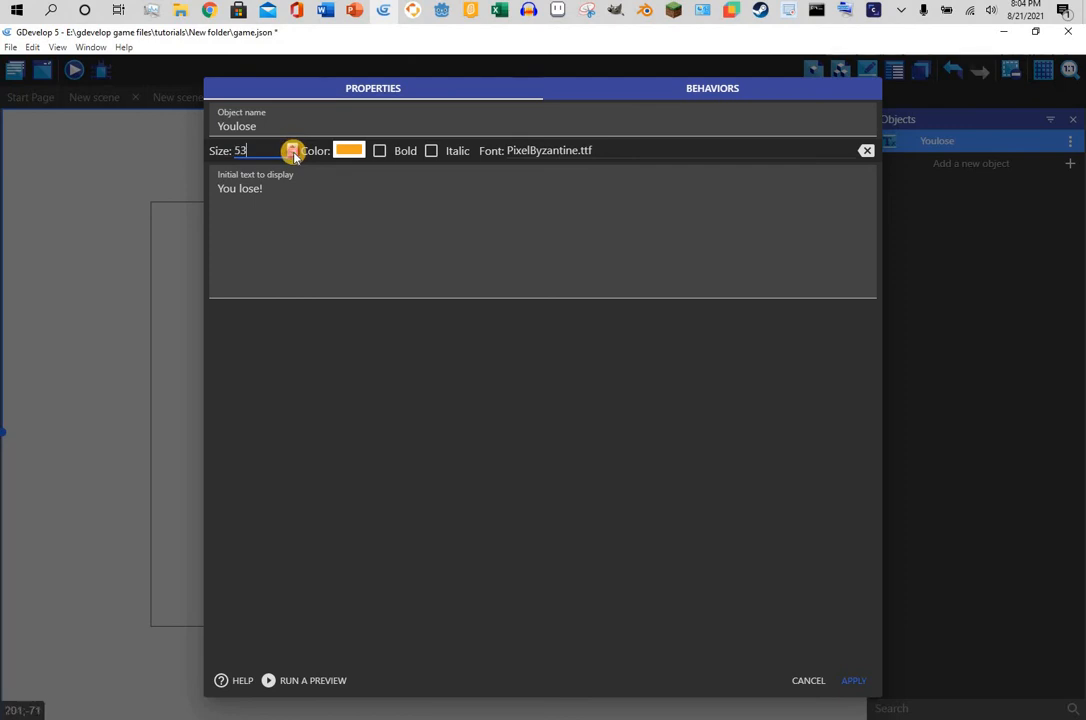
{"action": "key", "text": "Down"}
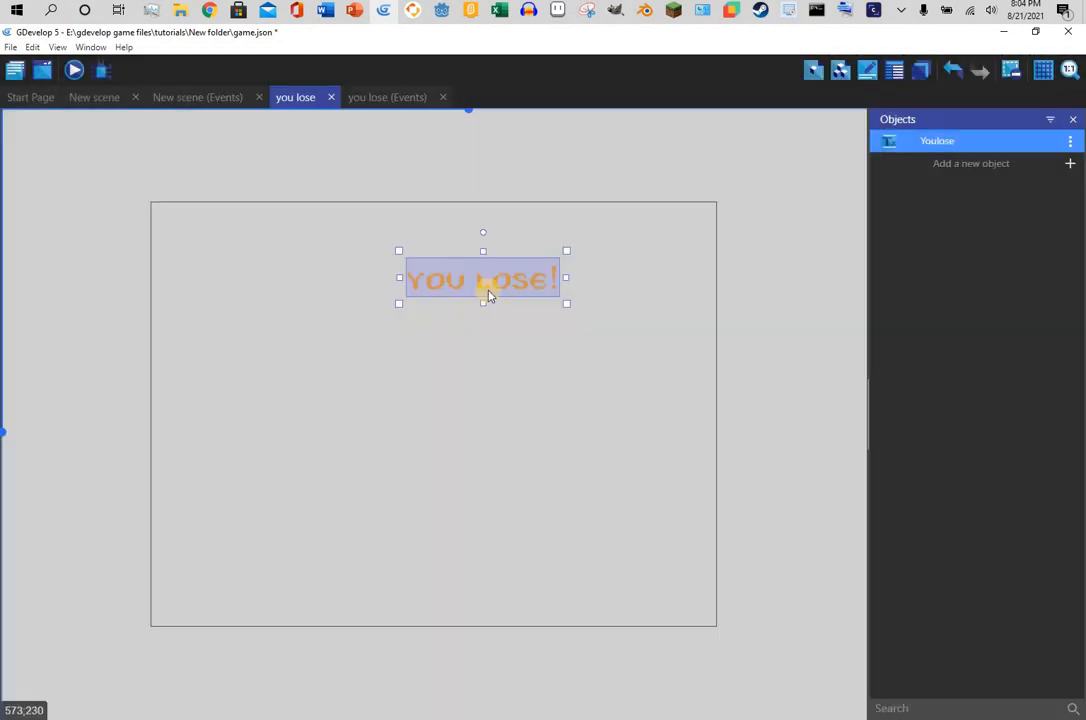
{"action": "left_click_drag", "start_coordinate": [487, 293], "coordinate": [434, 252]}
{"action": "left_click", "coordinate": [578, 395]}
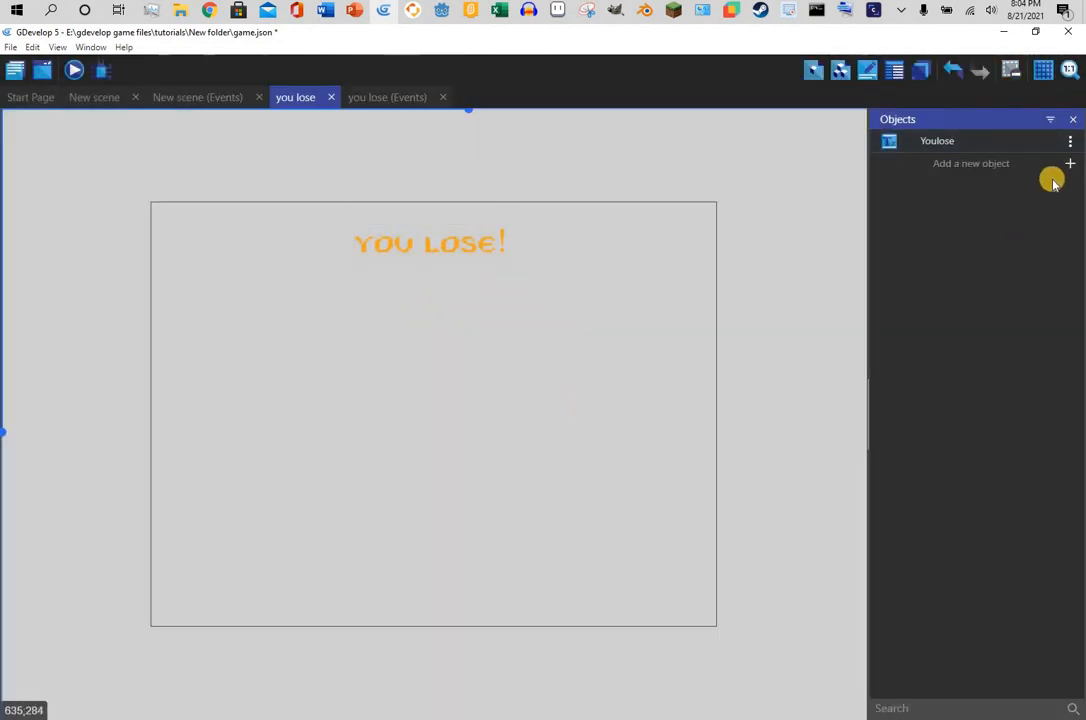
- Create a second Text object with the two lines "Press A to retry" and "Press X to exit"
{"action": "left_click", "coordinate": [965, 163]}
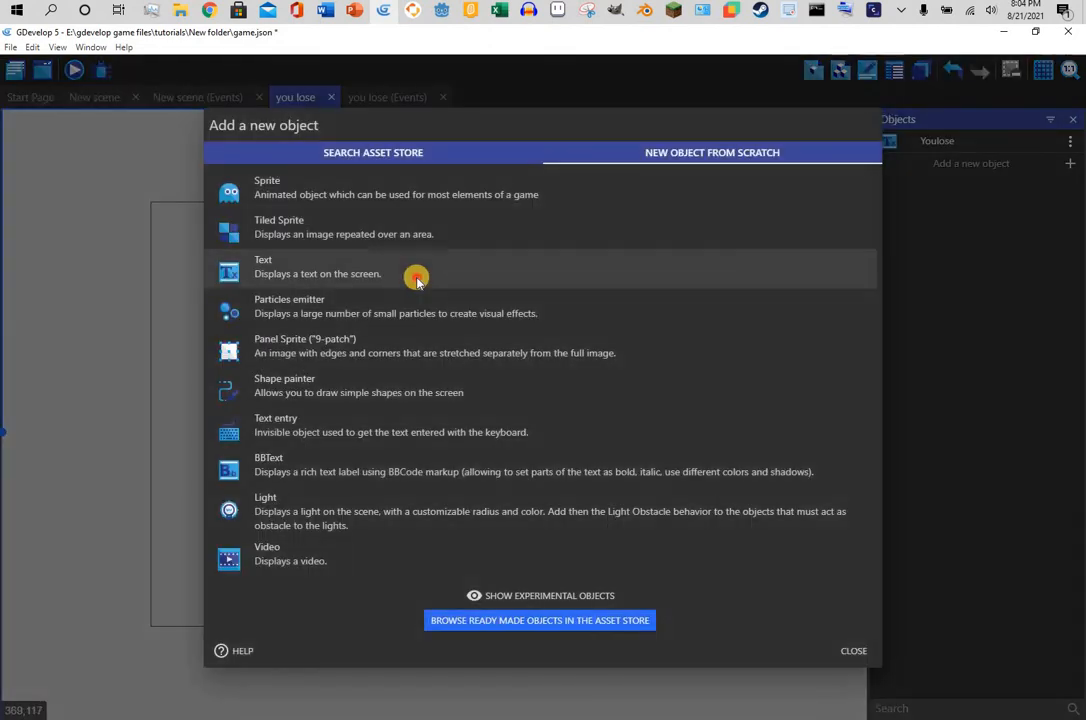
{"action": "left_click", "coordinate": [320, 266]}
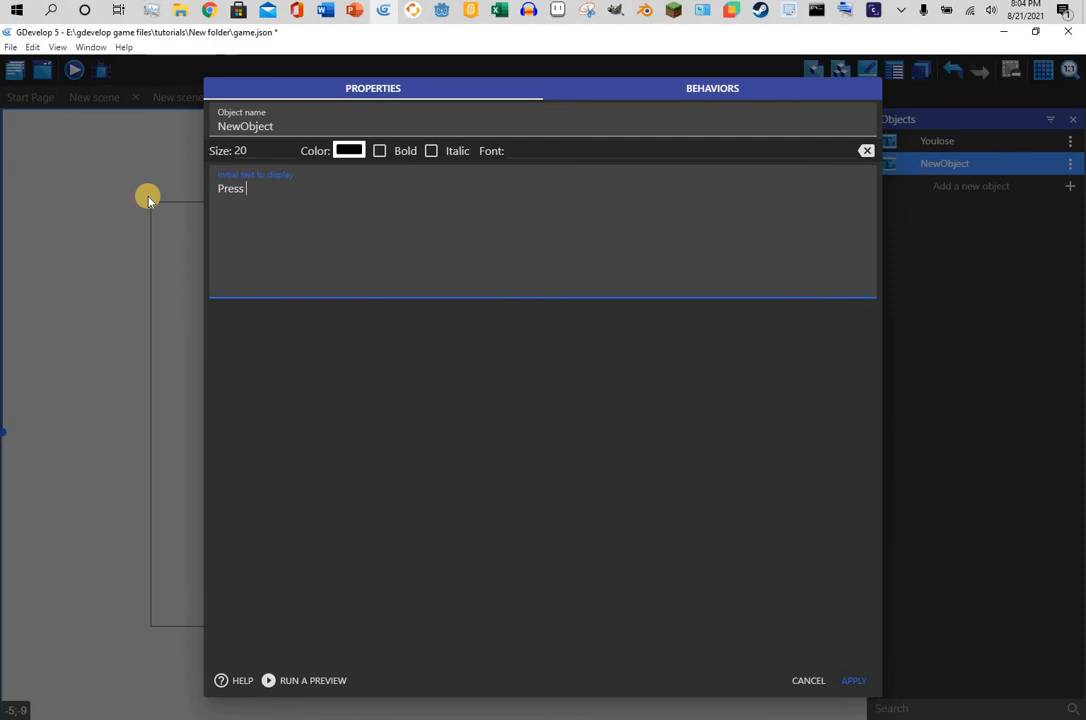
{"action": "type", "text": "A to ret"}
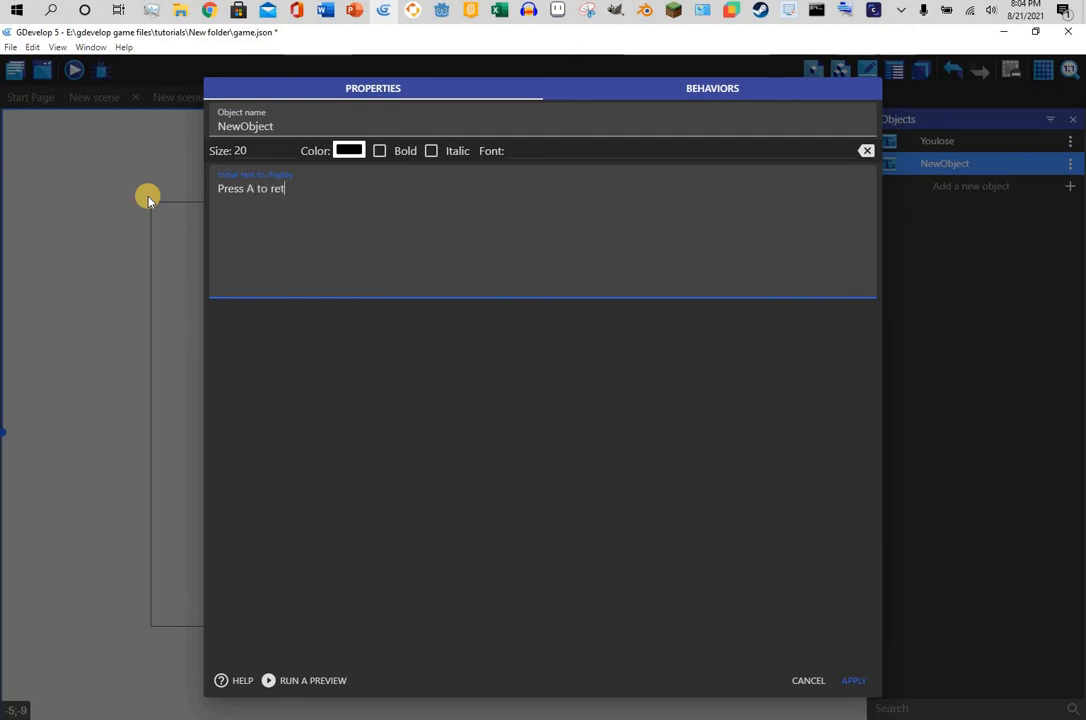
{"action": "type", "text": "y"}
{"action": "key", "text": "BackSpace"}
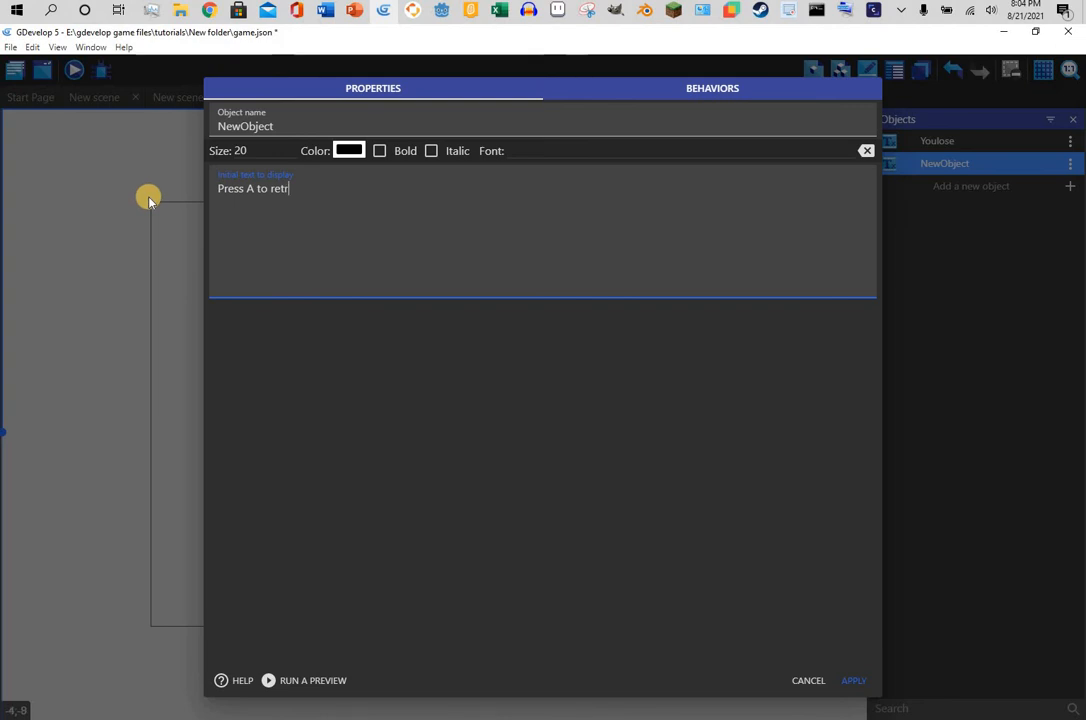
{"action": "type", "text": "ry"}
{"action": "key", "text": "Return"}
{"action": "type", "text": "Prexx"}
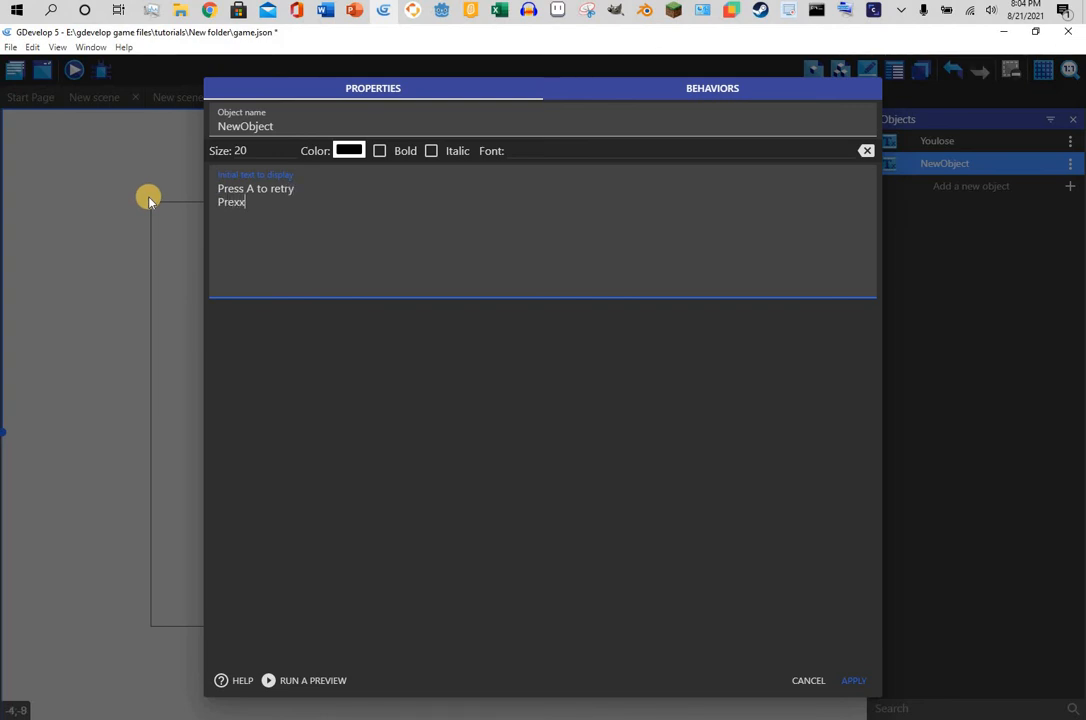
{"action": "key", "text": "BackSpace"}
{"action": "type", "text": "ss x"}
{"action": "key", "text": "BackSpace"}
{"action": "type", "text": "X to exit"}
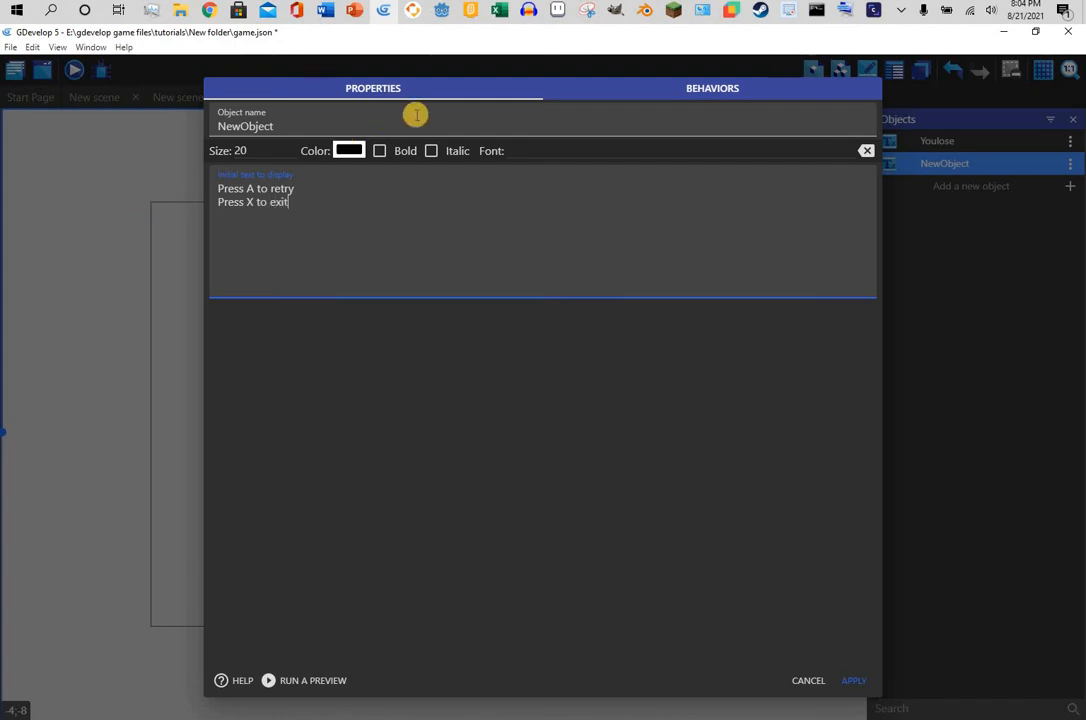
- Format the retry/exit text in PixelByzantine.ttf, orange (F5A623), size 50, and place it in the lower half of the "you lose" scene
{"action": "left_click", "coordinate": [520, 150]}
{"action": "left_click", "coordinate": [565, 212]}
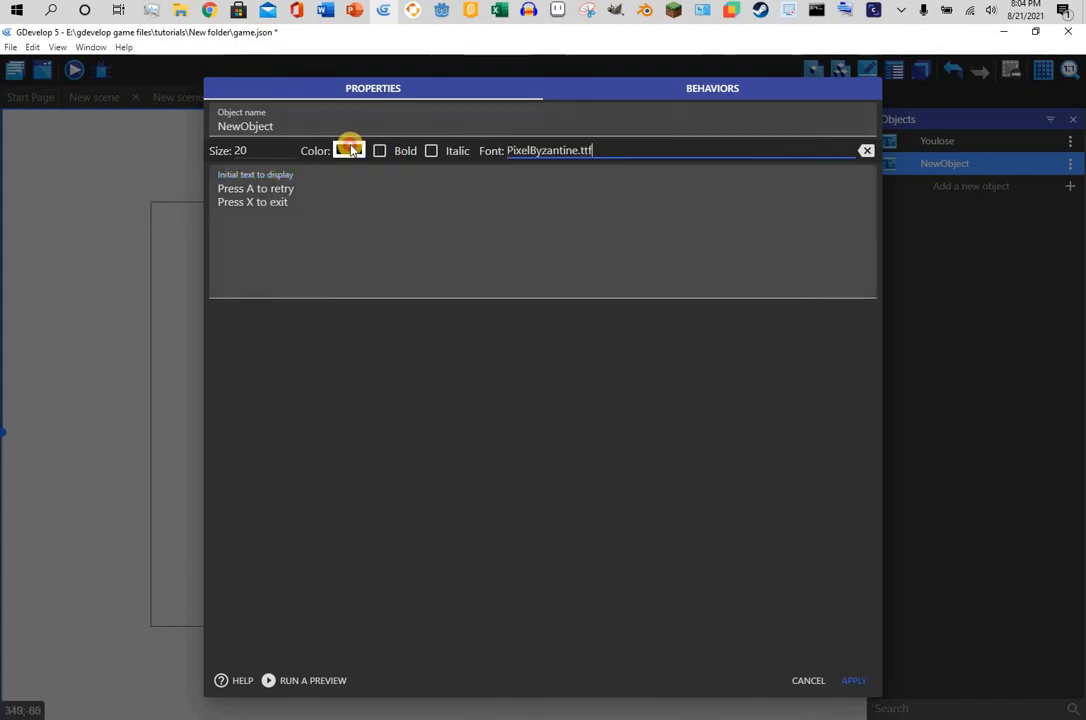
{"action": "left_click", "coordinate": [349, 150]}
{"action": "left_click", "coordinate": [364, 310]}
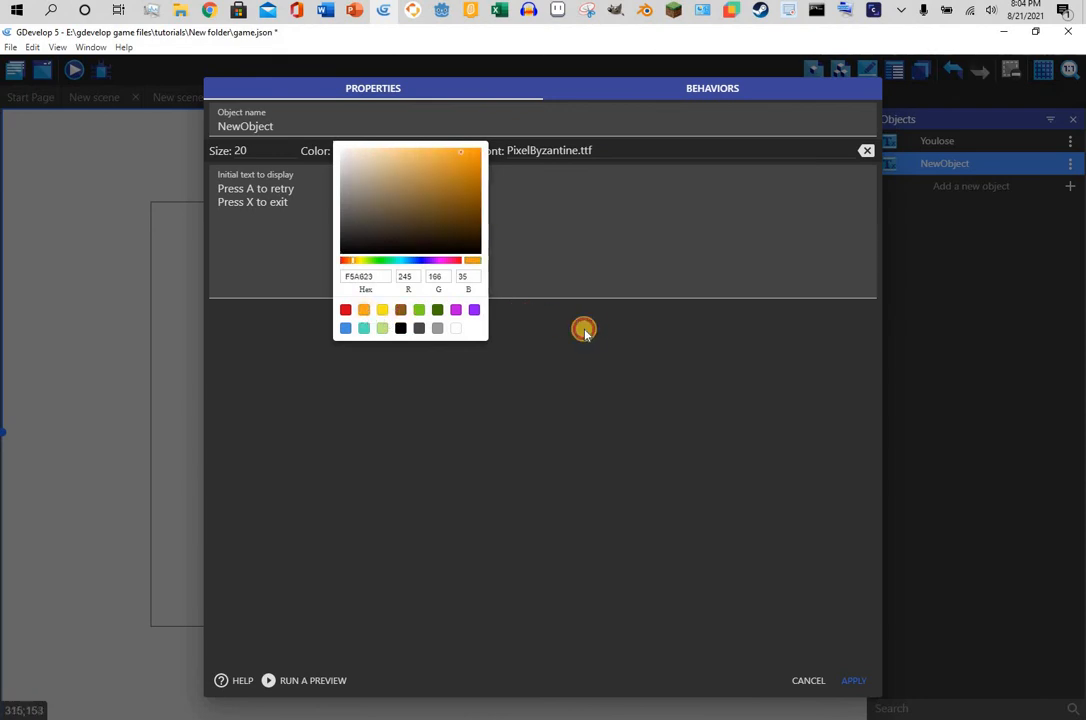
{"action": "left_click", "coordinate": [582, 330]}
{"action": "left_click_drag", "start_coordinate": [255, 150], "coordinate": [210, 162]}
{"action": "type", "text": "50"}
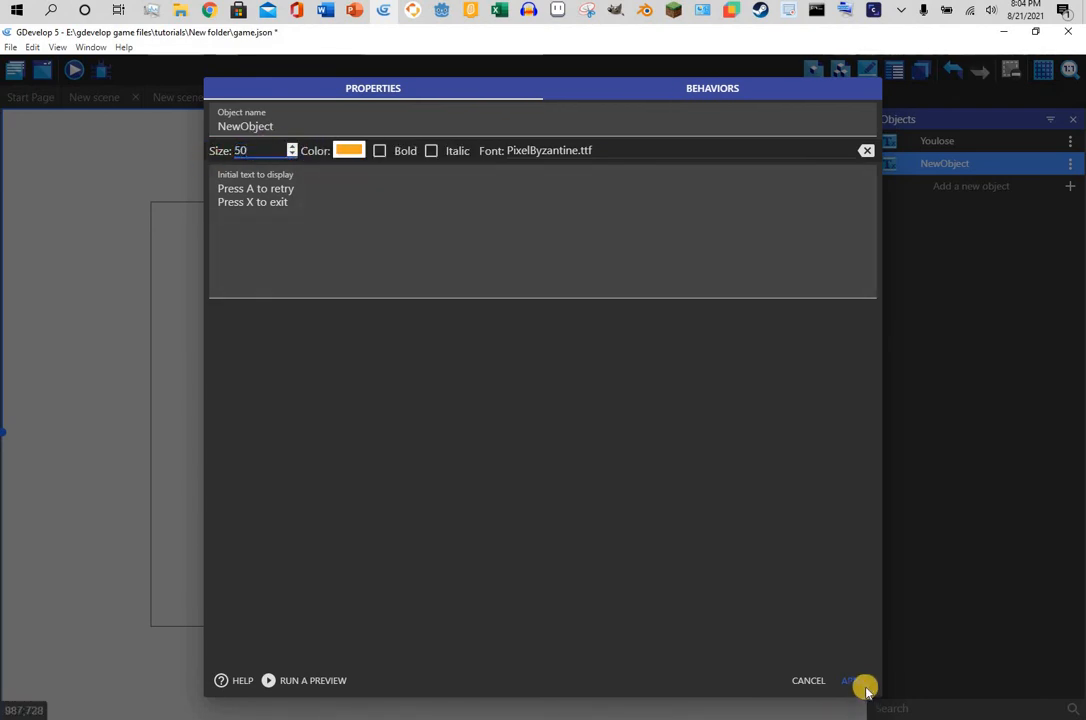
{"action": "left_click", "coordinate": [973, 162]}
{"action": "left_click_drag", "start_coordinate": [973, 162], "coordinate": [337, 442]}
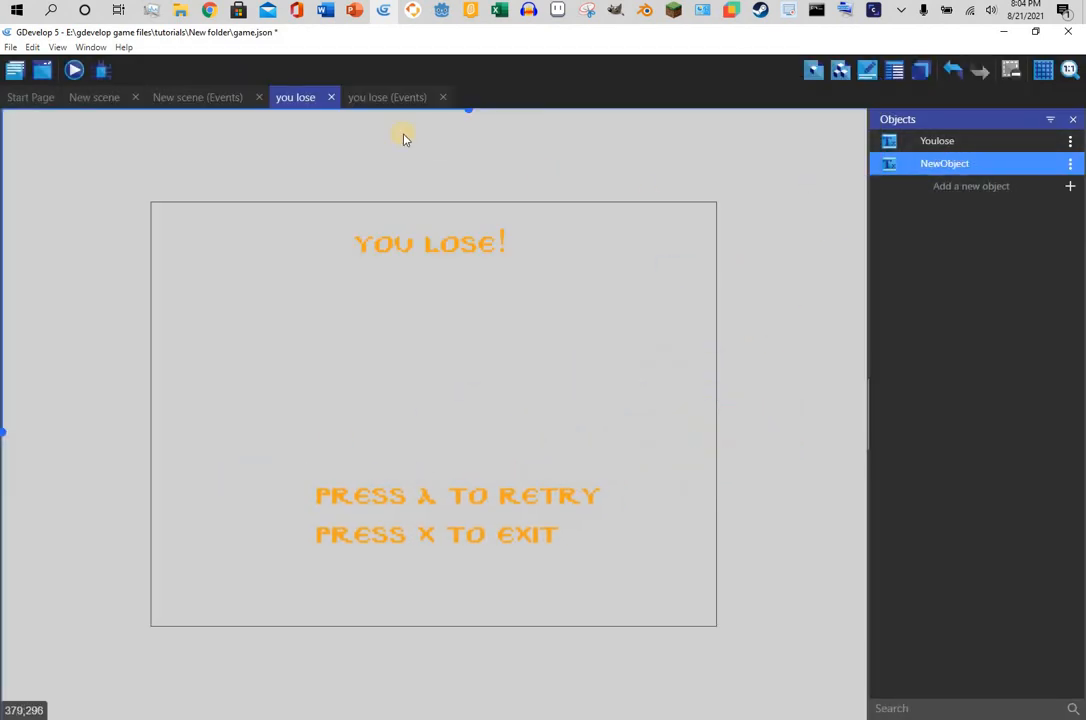
- Set the "you lose" scene's background color to black and shift the retry/exit text slightly left to centre it under the title
{"action": "right_click", "coordinate": [537, 300]}
{"action": "left_click", "coordinate": [608, 341]}
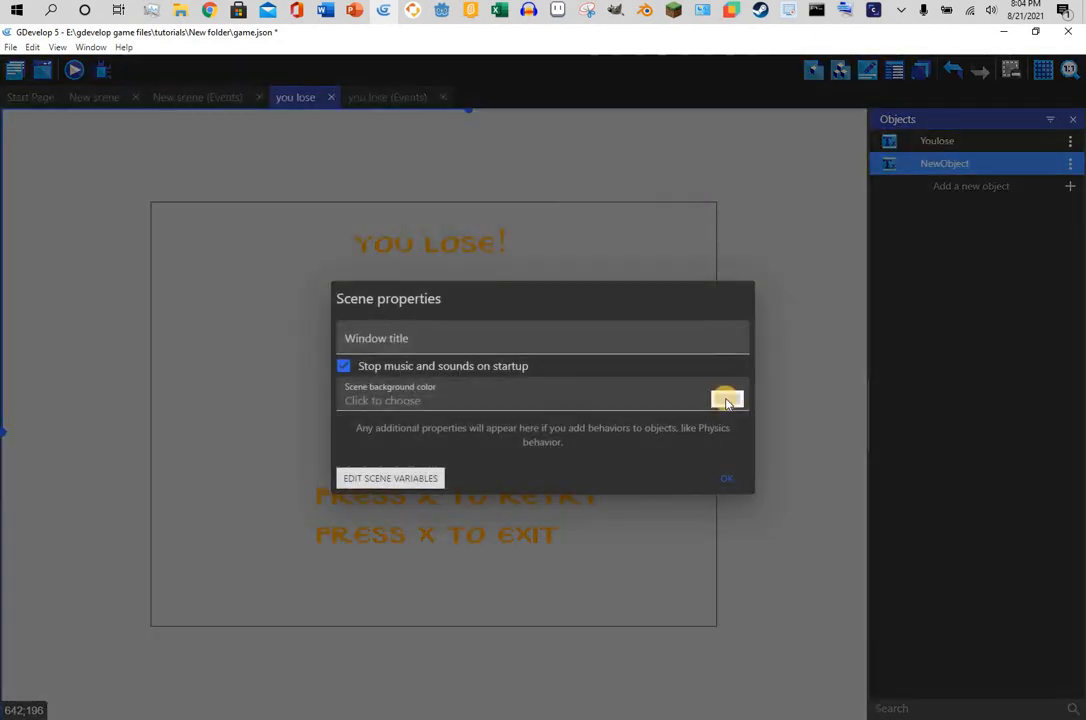
{"action": "left_click", "coordinate": [727, 399]}
{"action": "left_click", "coordinate": [730, 478]}
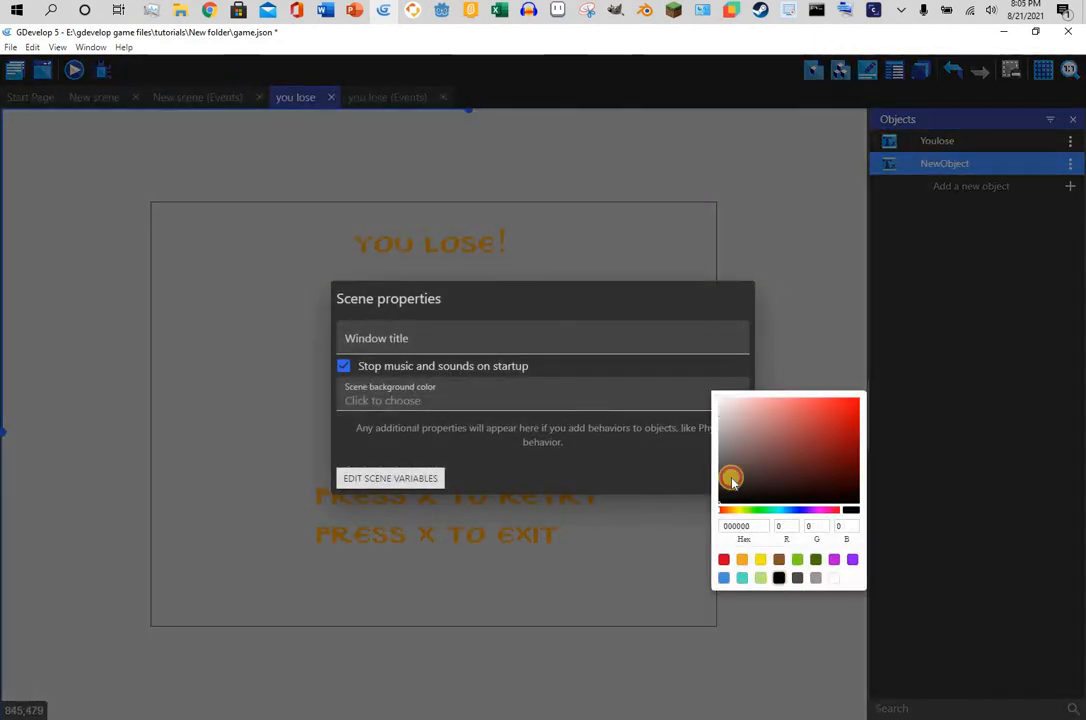
{"action": "left_click", "coordinate": [833, 473]}
{"action": "left_click", "coordinate": [780, 434]}
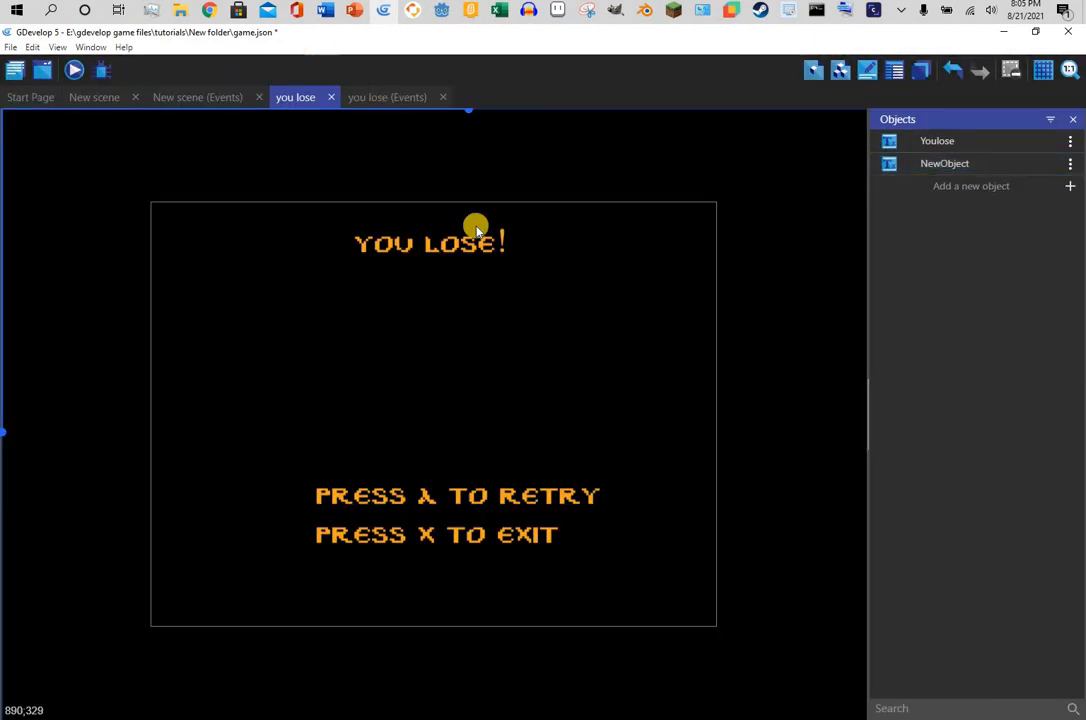
{"action": "left_click_drag", "start_coordinate": [458, 485], "coordinate": [443, 487]}
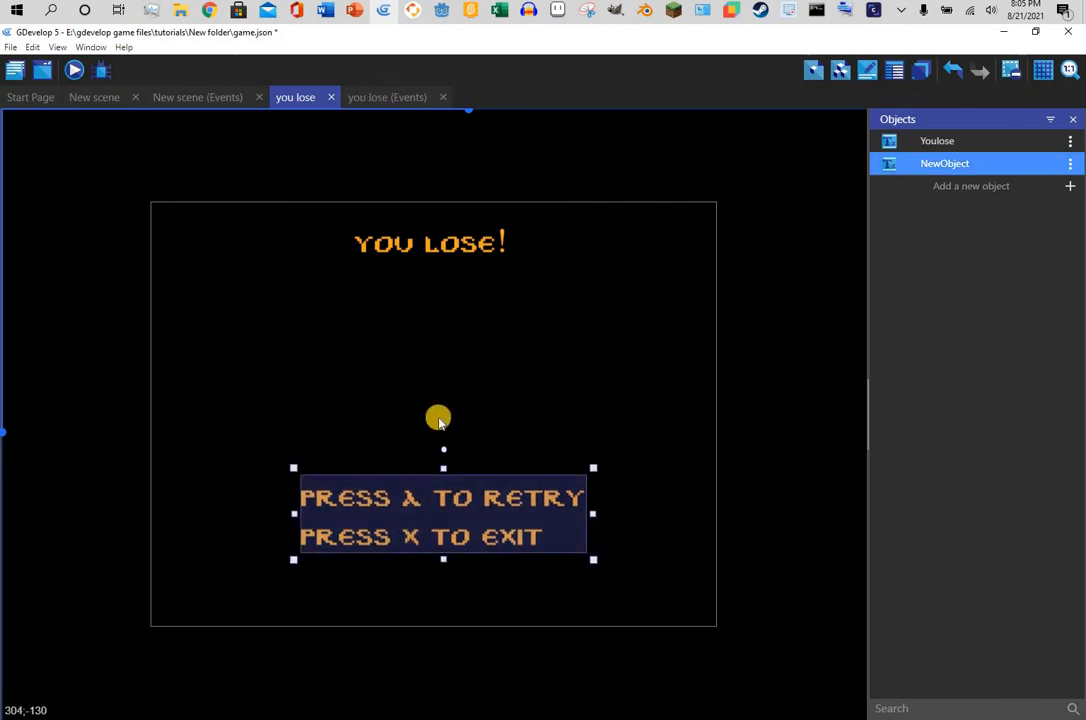
- Add an event to the "you lose" scene with a Key pressed condition for the a key
{"action": "left_click", "coordinate": [372, 96]}
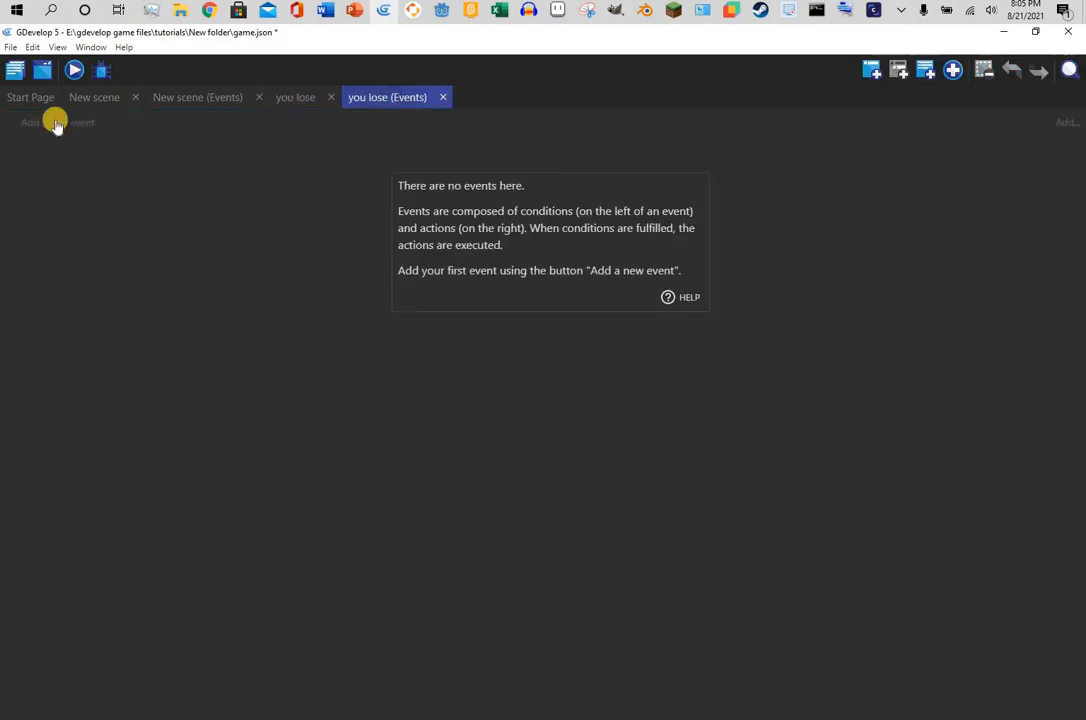
{"action": "left_click", "coordinate": [55, 122]}
{"action": "left_click", "coordinate": [62, 115]}
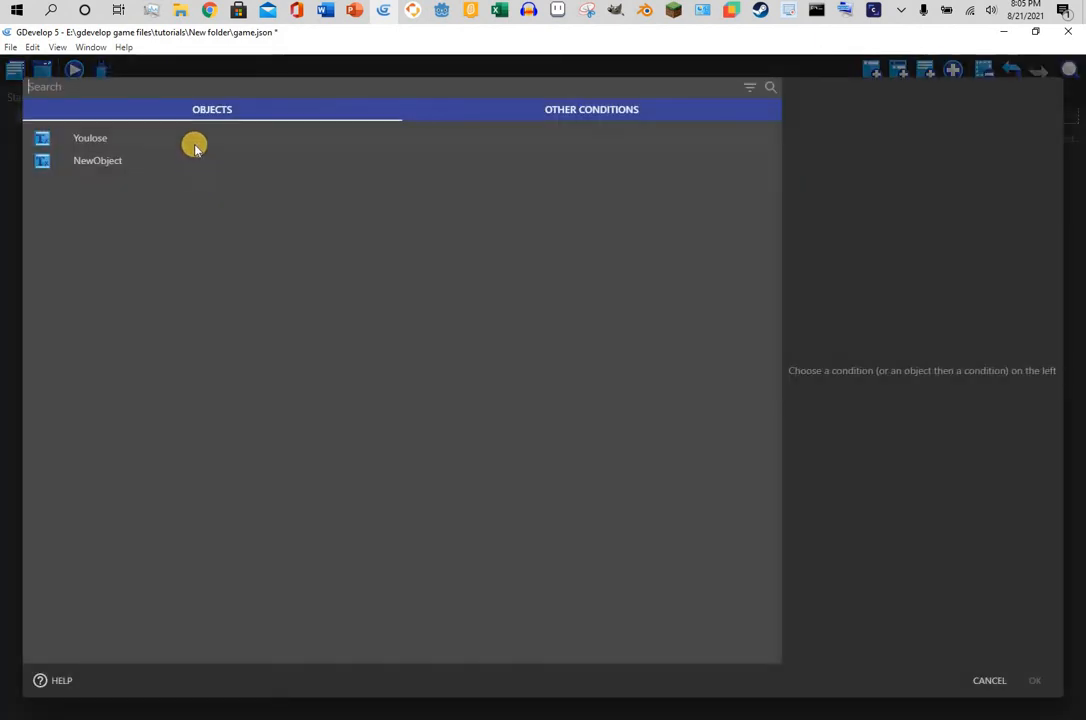
{"action": "type", "text": "key"}
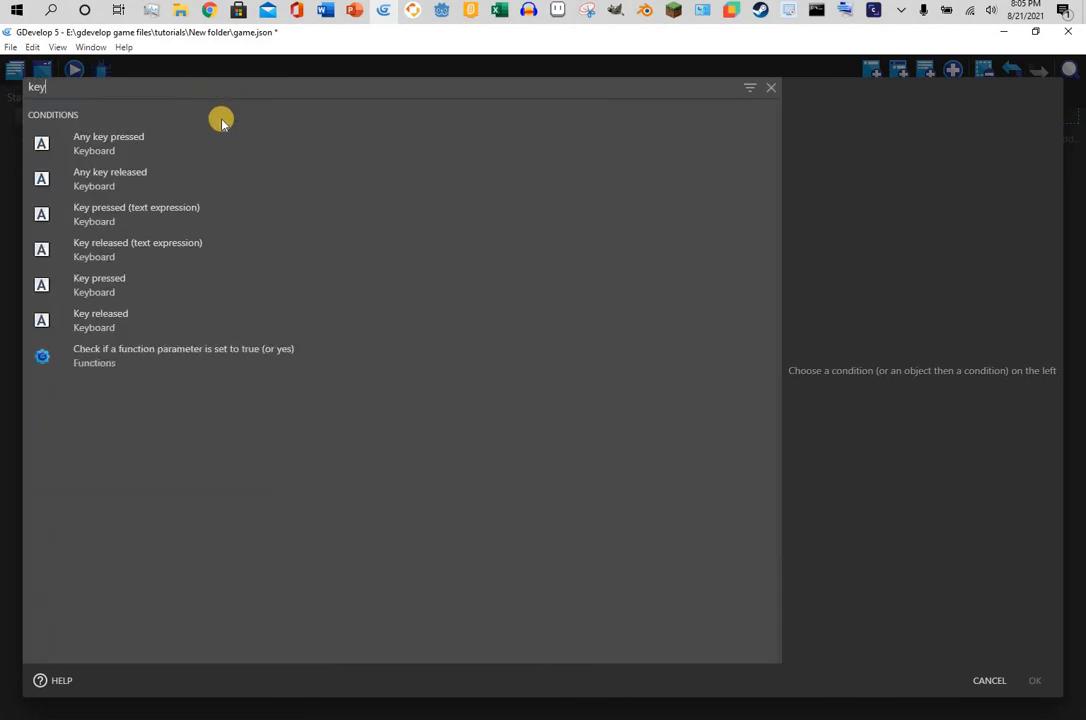
{"action": "left_click", "coordinate": [610, 268]}
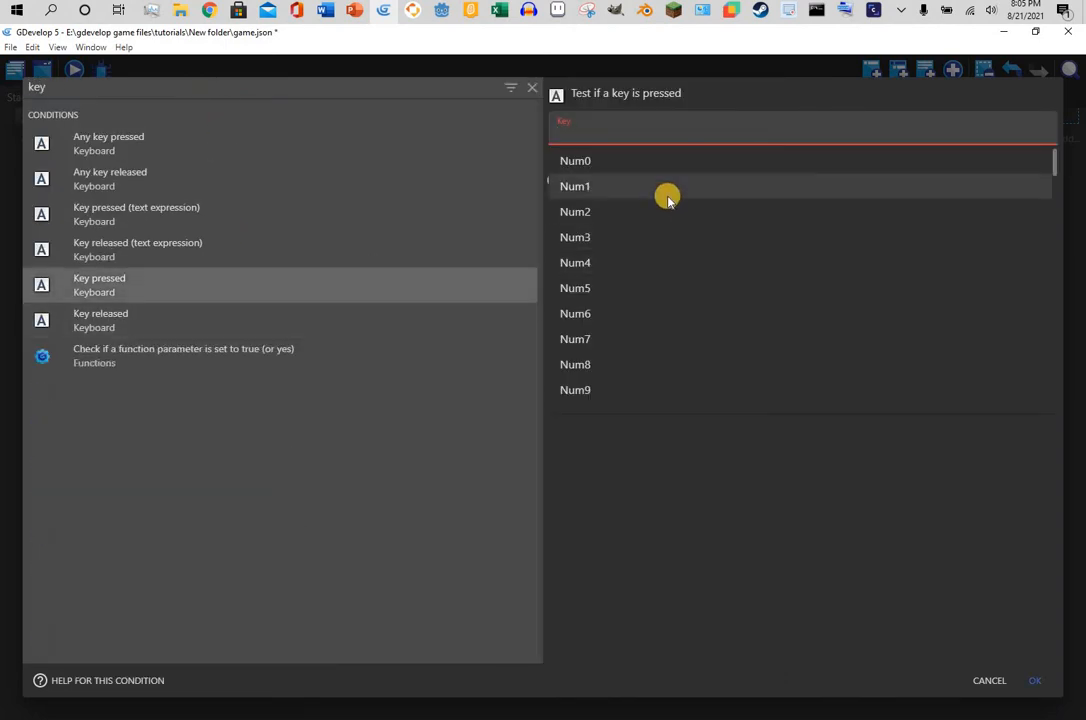
{"action": "scroll", "coordinate": [665, 195], "scroll_direction": "down", "scroll_amount": 3}
{"action": "scroll", "coordinate": [590, 175], "scroll_direction": "up", "scroll_amount": 4}
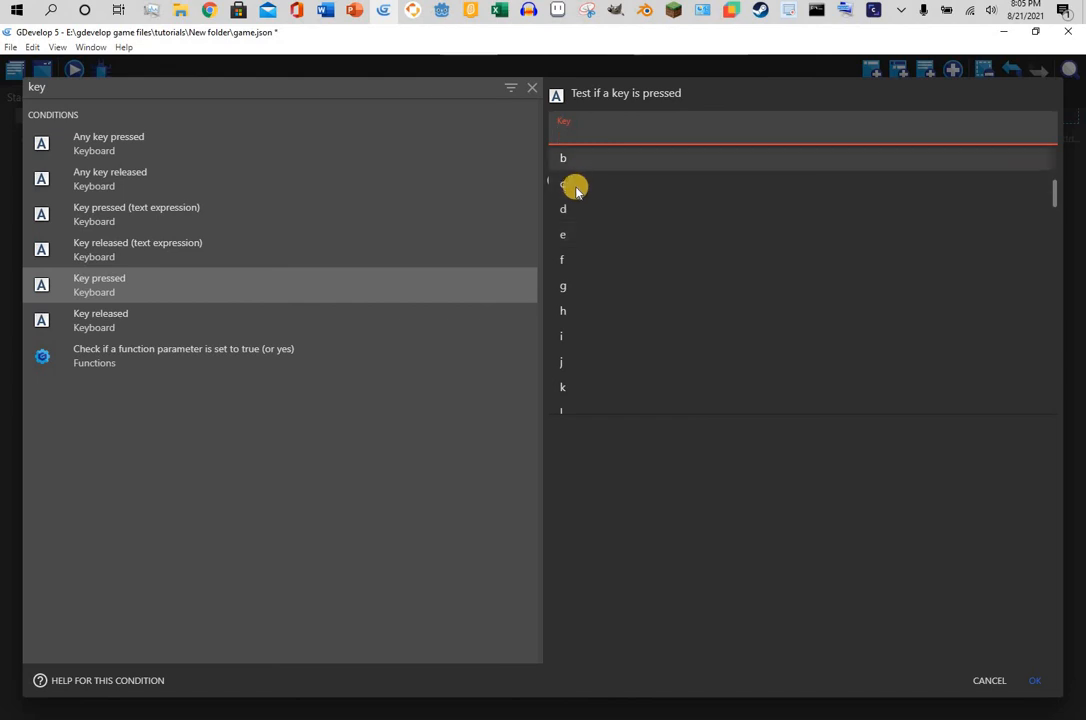
{"action": "left_click", "coordinate": [700, 274]}
{"action": "left_click", "coordinate": [1046, 678]}
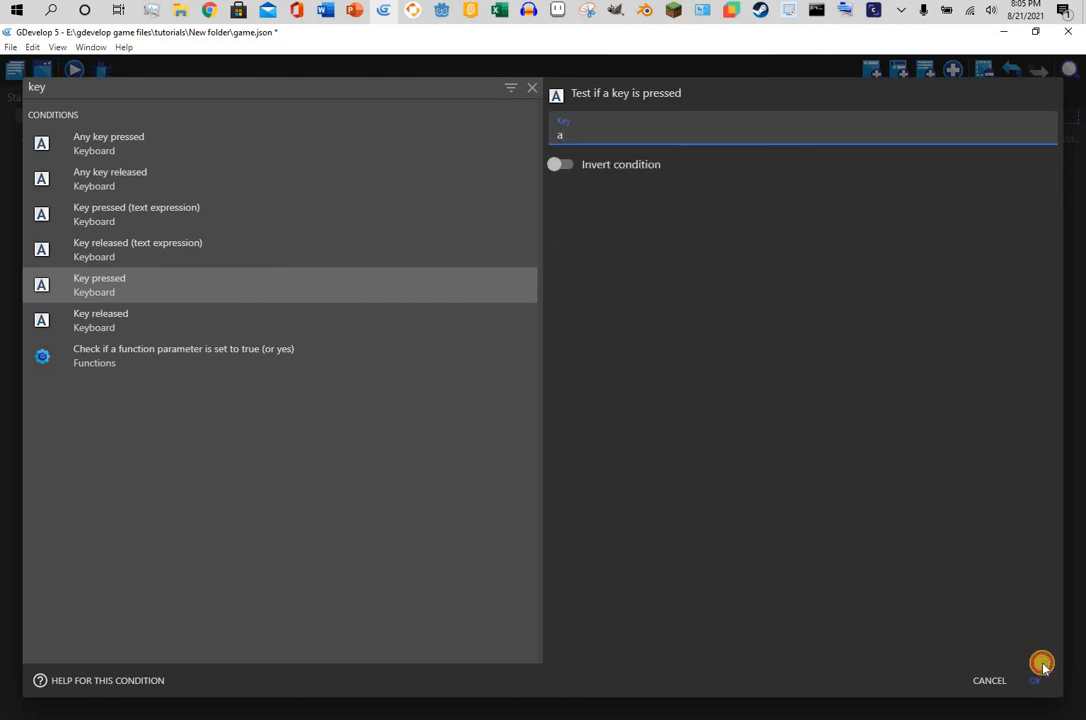
- Add a Change the scene action to the a key event with "New scene" as the target
{"action": "left_click", "coordinate": [433, 118]}
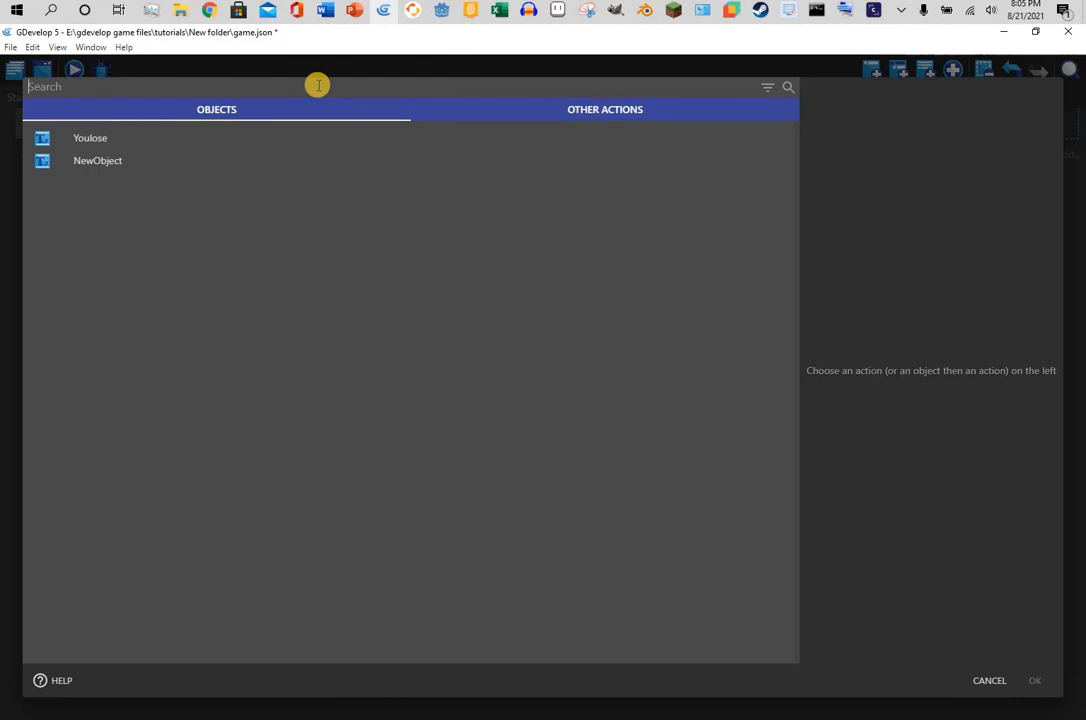
{"action": "type", "text": "change"}
{"action": "left_click", "coordinate": [252, 284]}
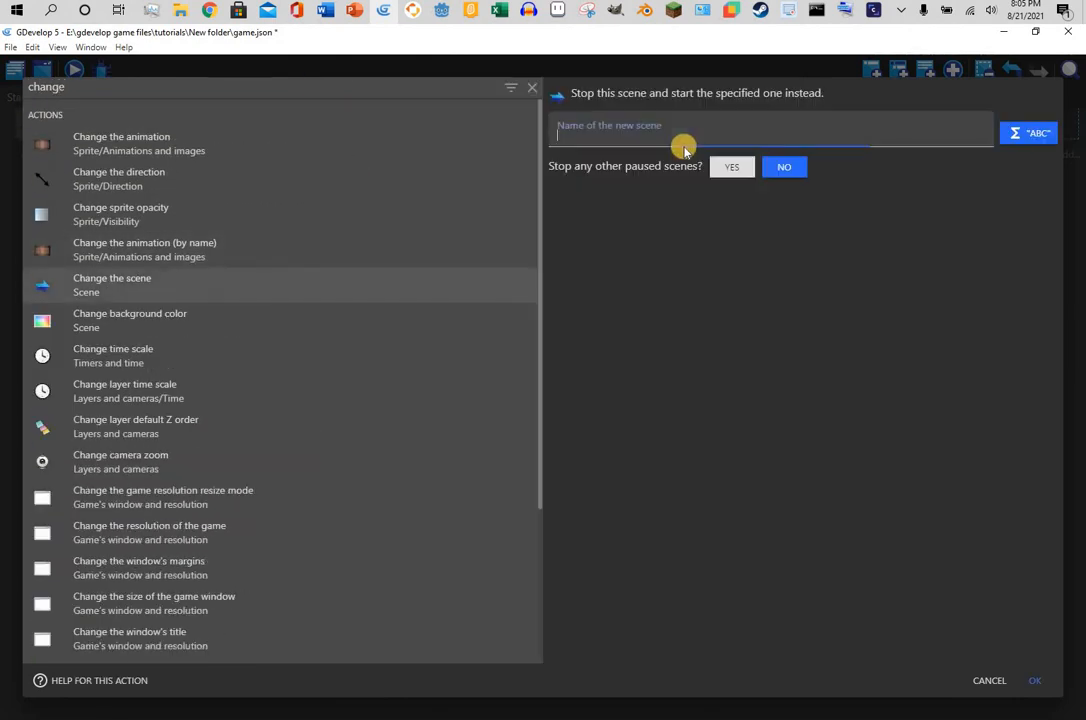
{"action": "left_click", "coordinate": [624, 152]}
{"action": "left_click", "coordinate": [1041, 682]}
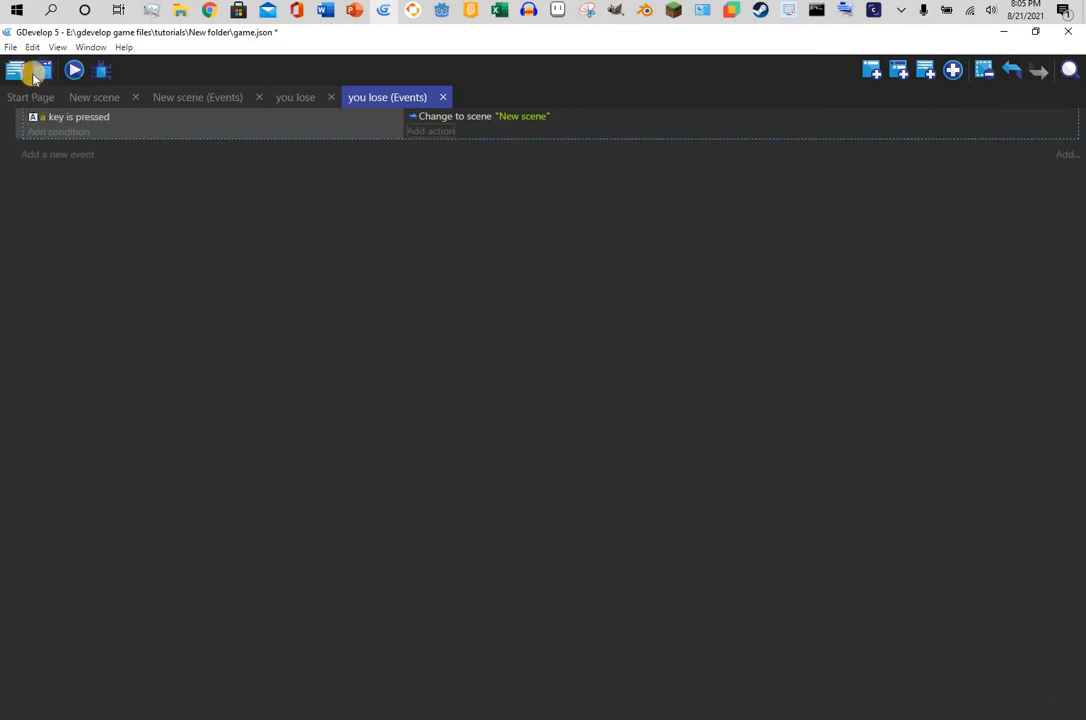
- Rename the scene "New scene" to "level 1" in the project
{"action": "left_click", "coordinate": [35, 75]}
{"action": "left_click", "coordinate": [206, 135]}
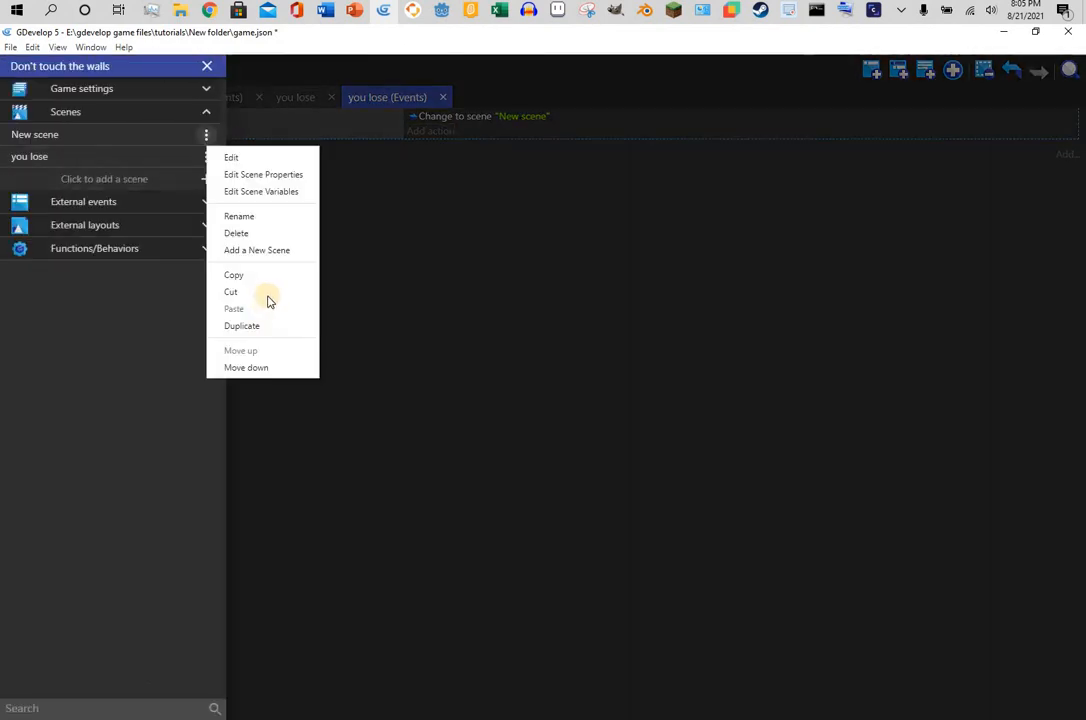
{"action": "left_click", "coordinate": [266, 218]}
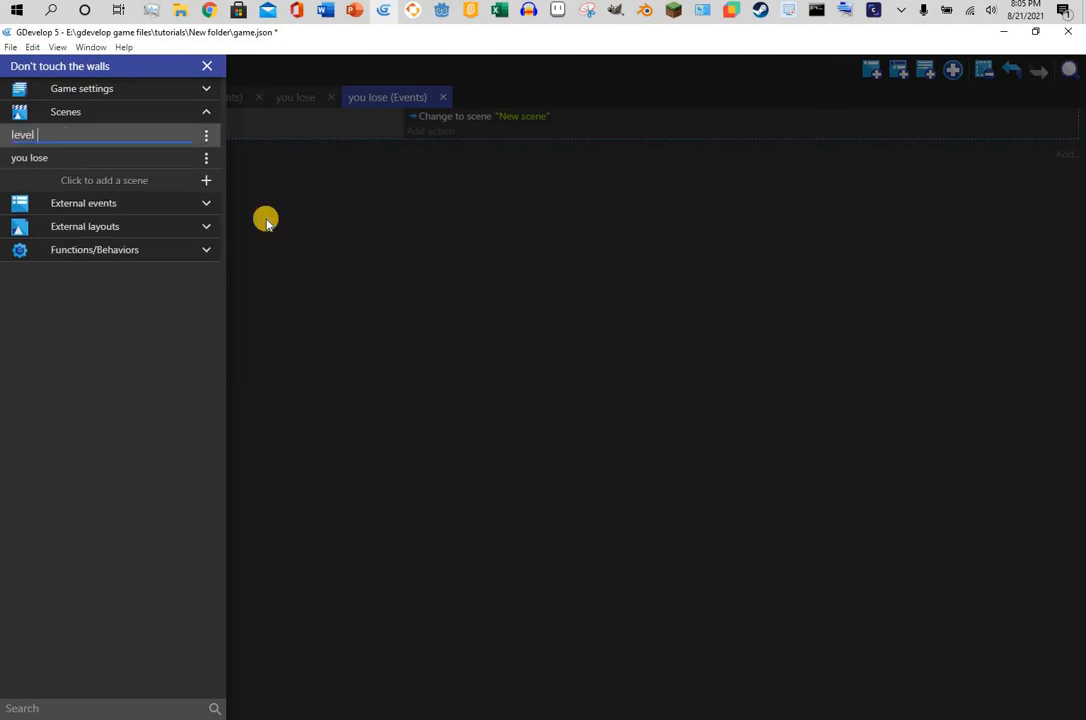
{"action": "type", "text": "level 1"}
{"action": "left_click", "coordinate": [342, 226]}
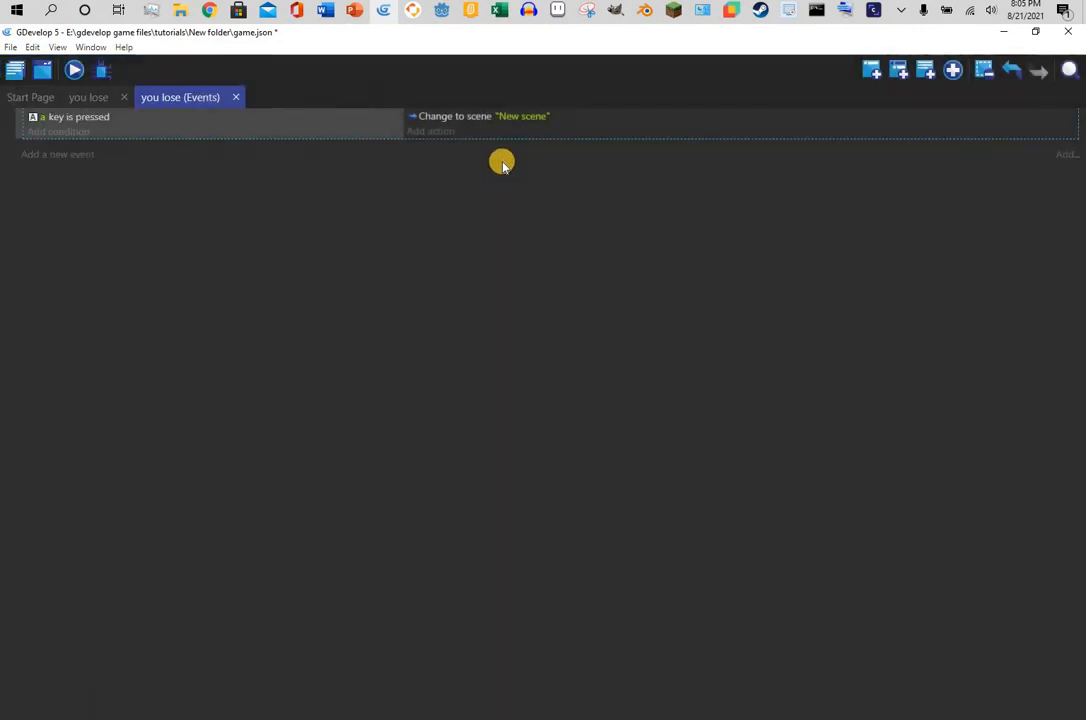
- Replace the a key event's outdated scene-change action with a Change the scene action targeting "level 1"
{"action": "left_click", "coordinate": [524, 115]}
{"action": "left_click", "coordinate": [447, 156]}
{"action": "left_click", "coordinate": [446, 156]}
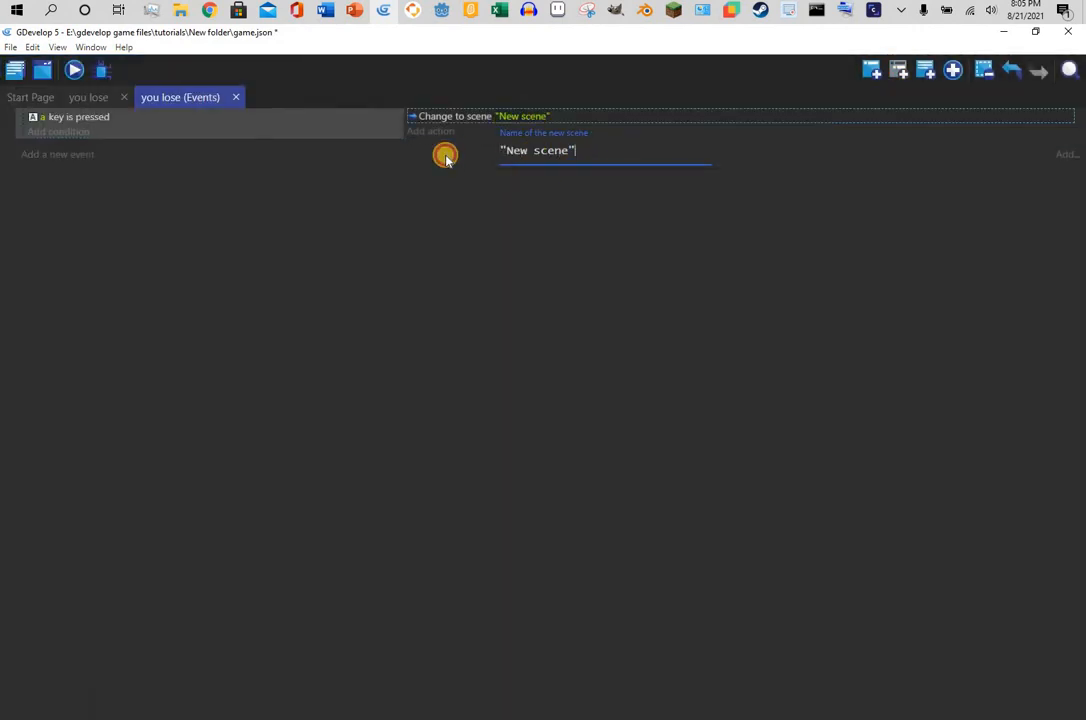
{"action": "key", "text": "Delete"}
{"action": "left_click", "coordinate": [443, 117]}
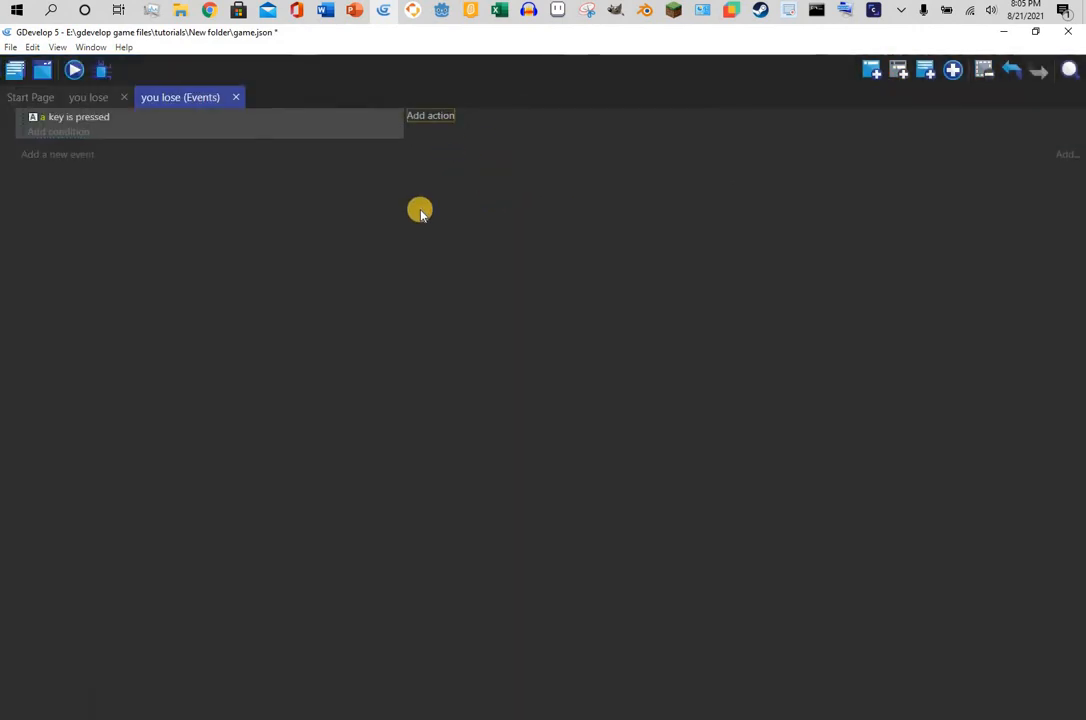
{"action": "type", "text": "change"}
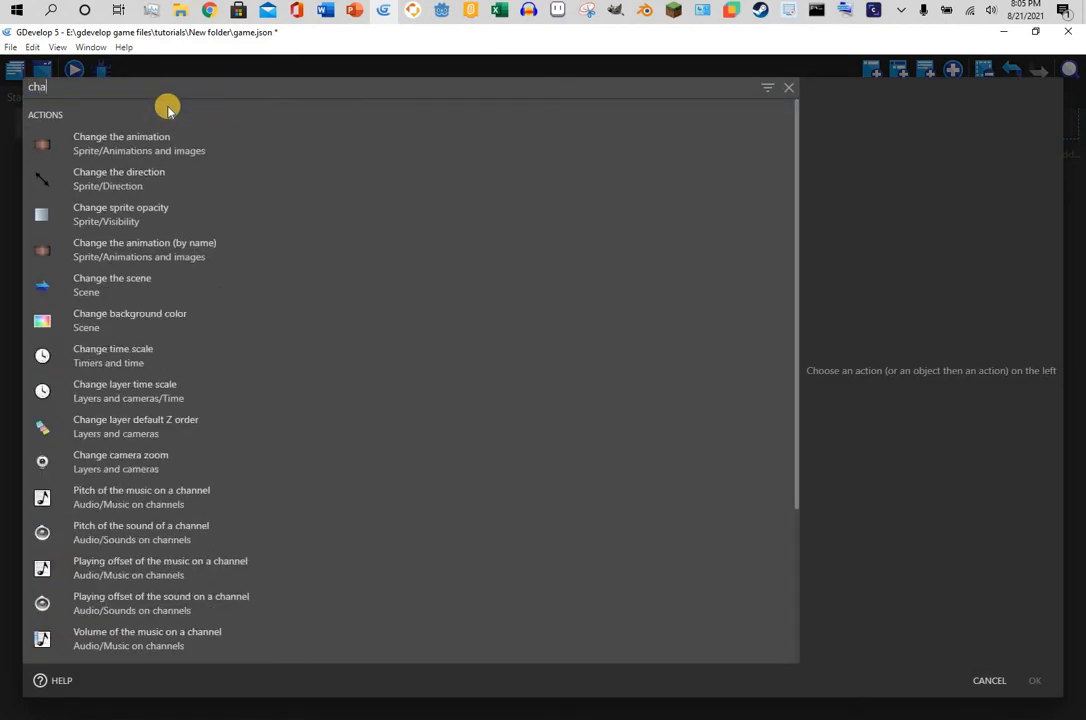
{"action": "left_click", "coordinate": [155, 283]}
{"action": "left_click", "coordinate": [594, 143]}
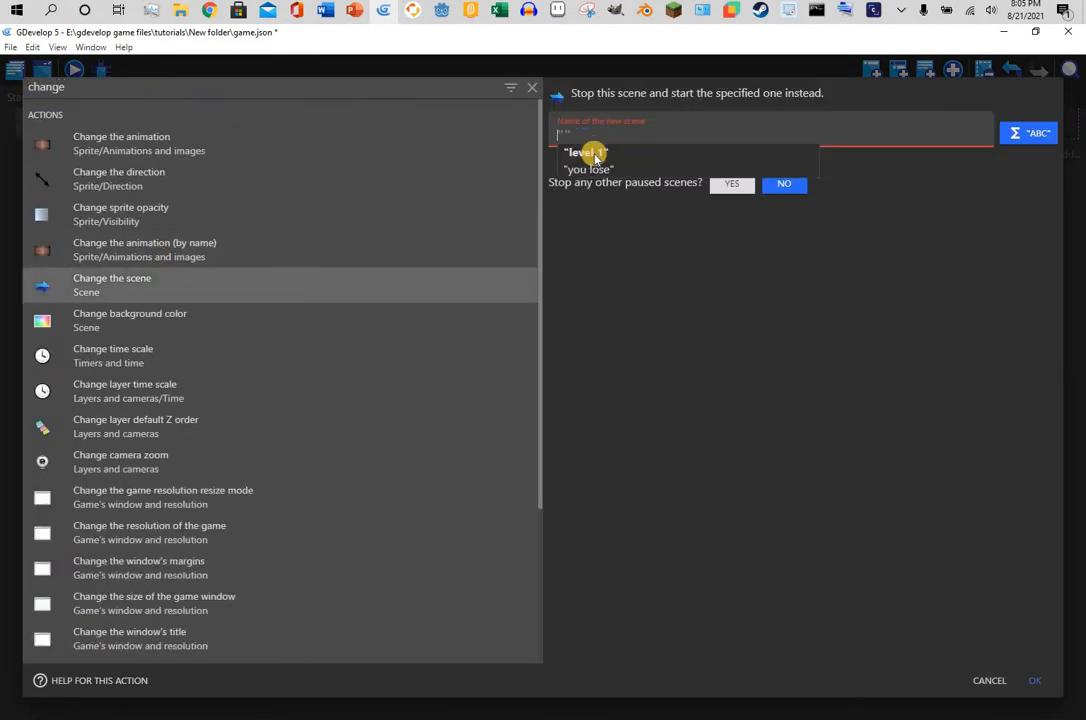
{"action": "left_click", "coordinate": [589, 152]}
{"action": "left_click", "coordinate": [1035, 680]}
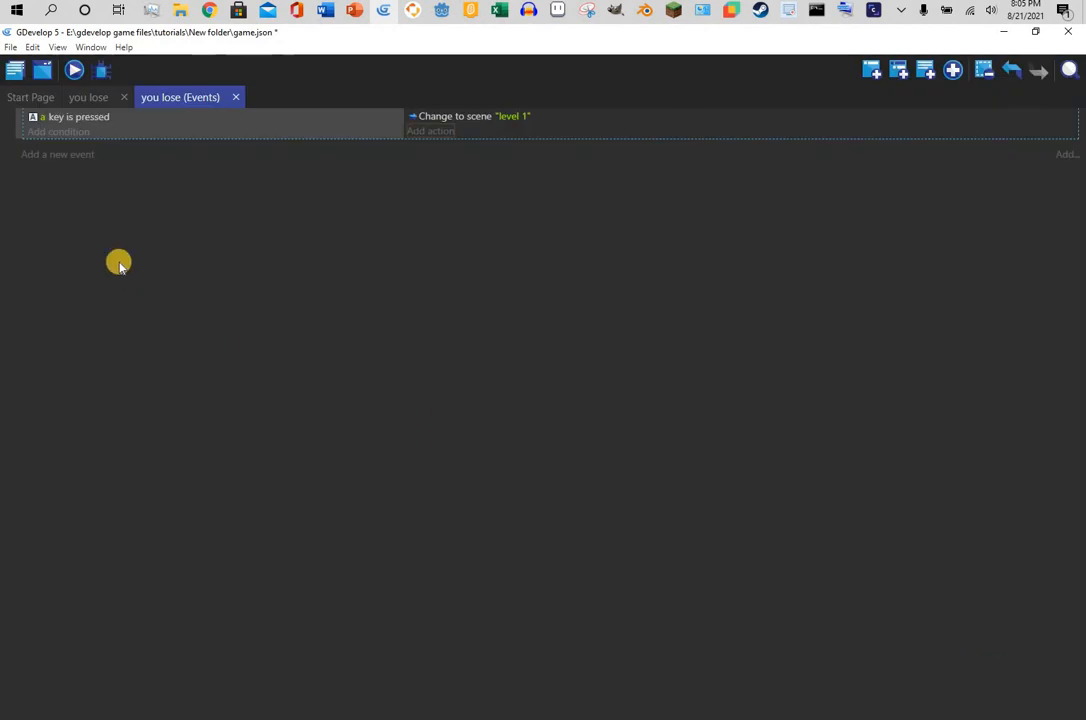
- Add a second event, copy the key pressed condition into it, and set its key to x
{"action": "left_click", "coordinate": [75, 155]}
{"action": "left_click", "coordinate": [82, 117]}
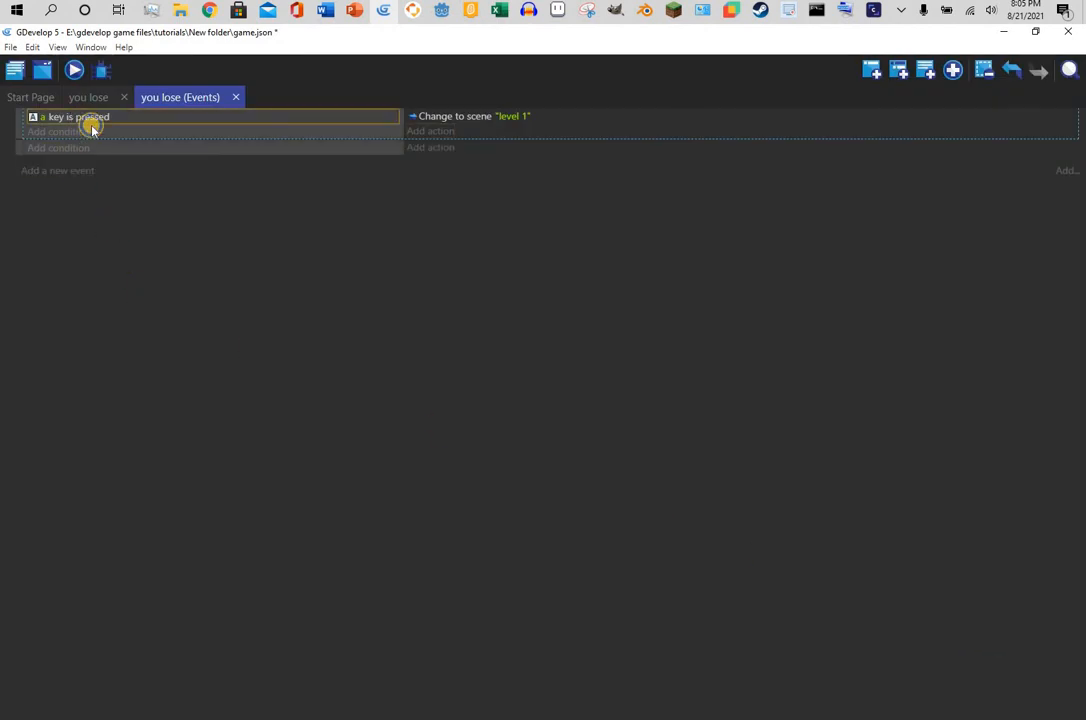
{"action": "right_click", "coordinate": [86, 122]}
{"action": "left_click", "coordinate": [105, 131]}
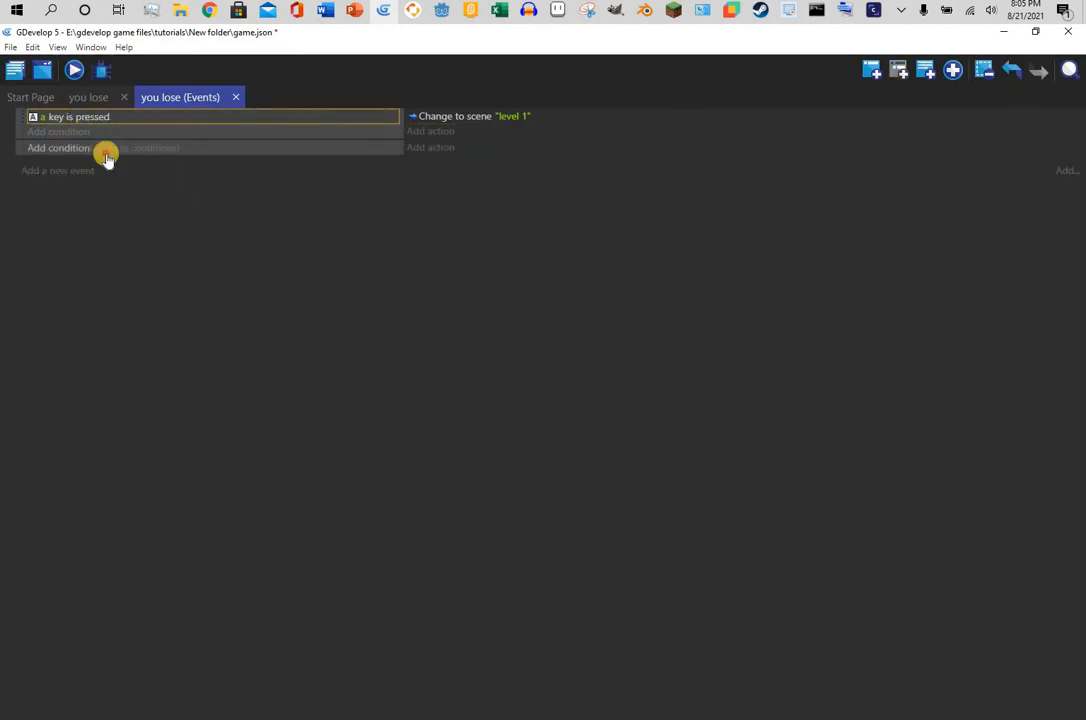
{"action": "left_click", "coordinate": [57, 148]}
{"action": "left_click", "coordinate": [40, 148]}
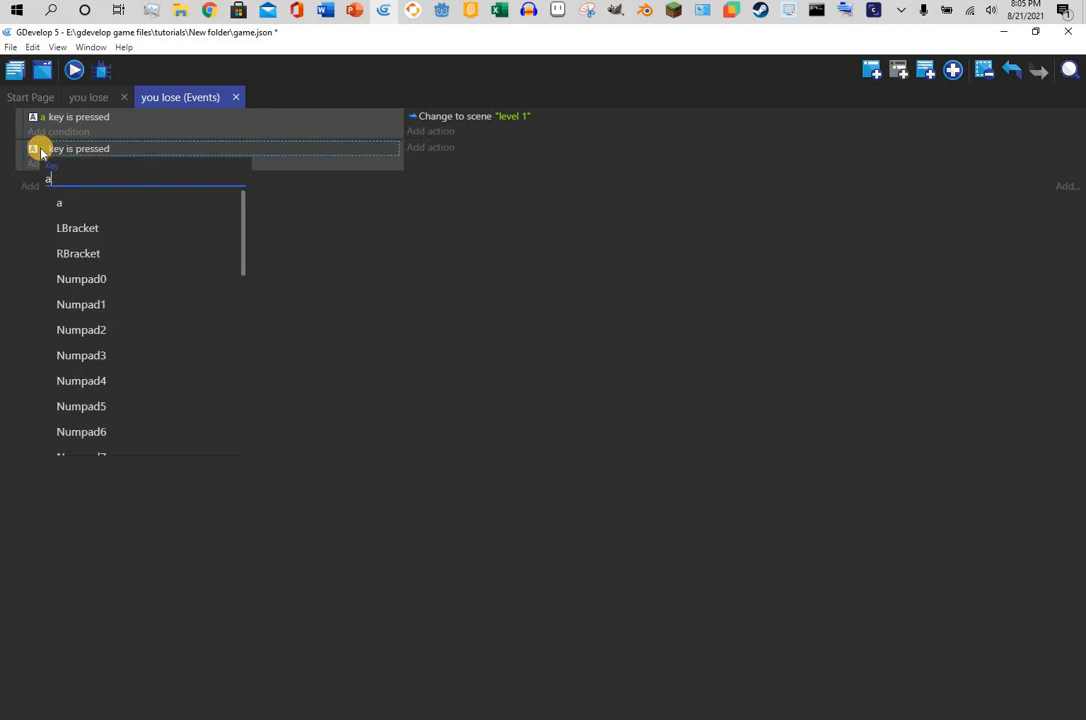
{"action": "type", "text": "x"}
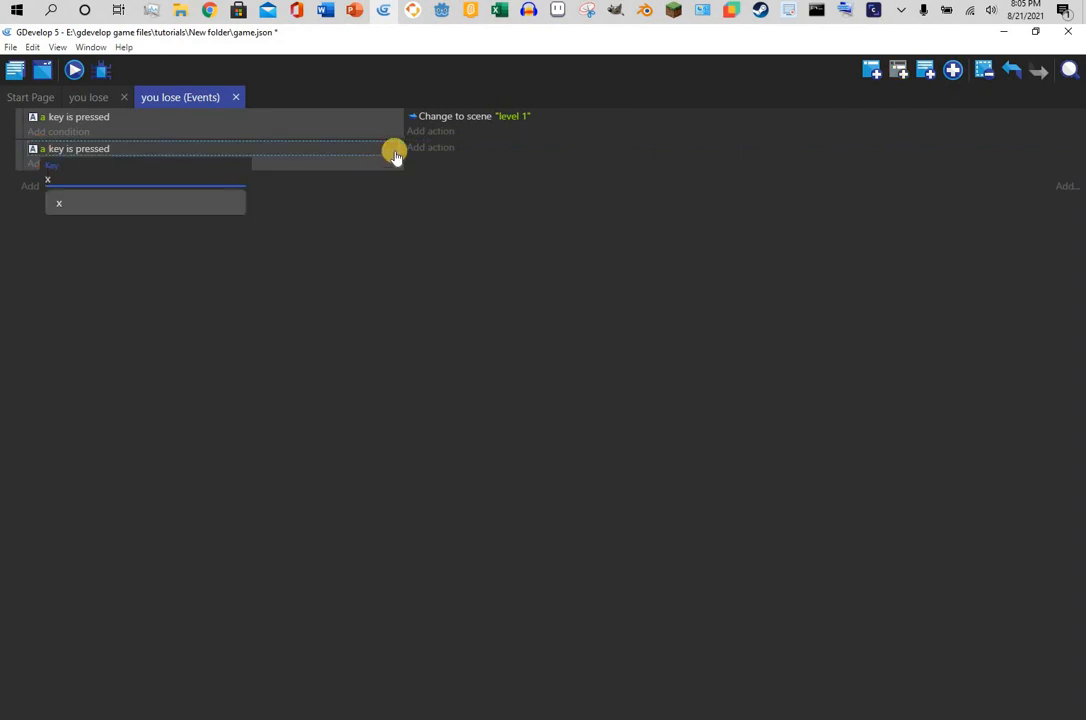
{"action": "left_click", "coordinate": [425, 150]}
- Add the Quit the game action to the x key event
{"action": "left_click", "coordinate": [424, 148]}
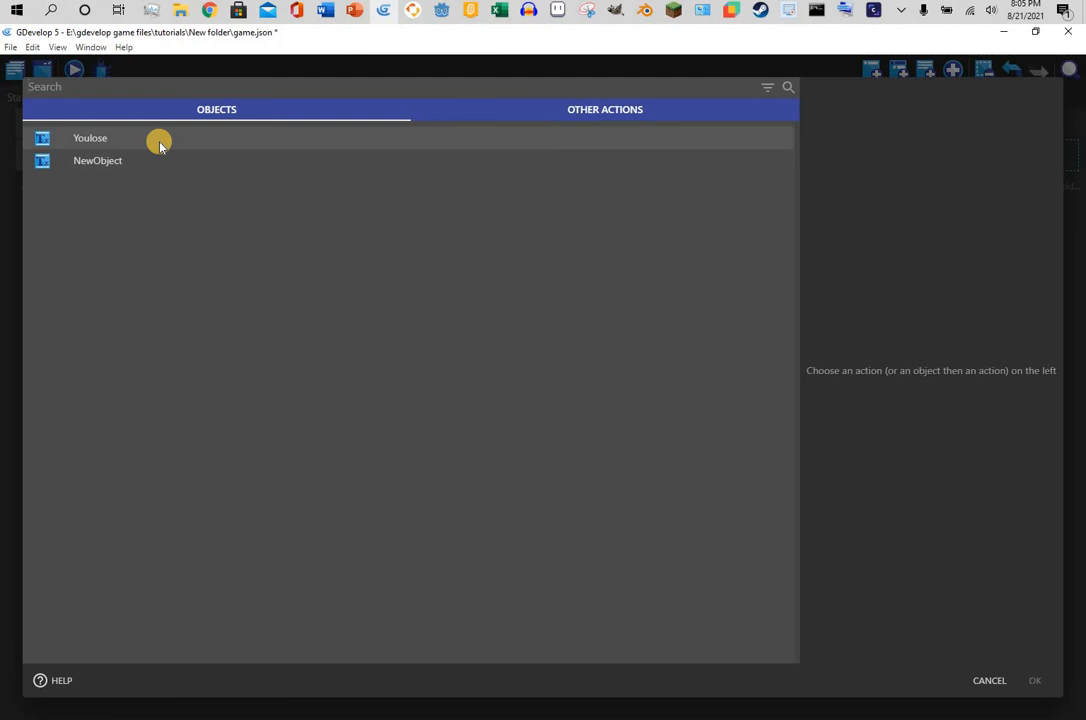
{"action": "type", "text": "qui"}
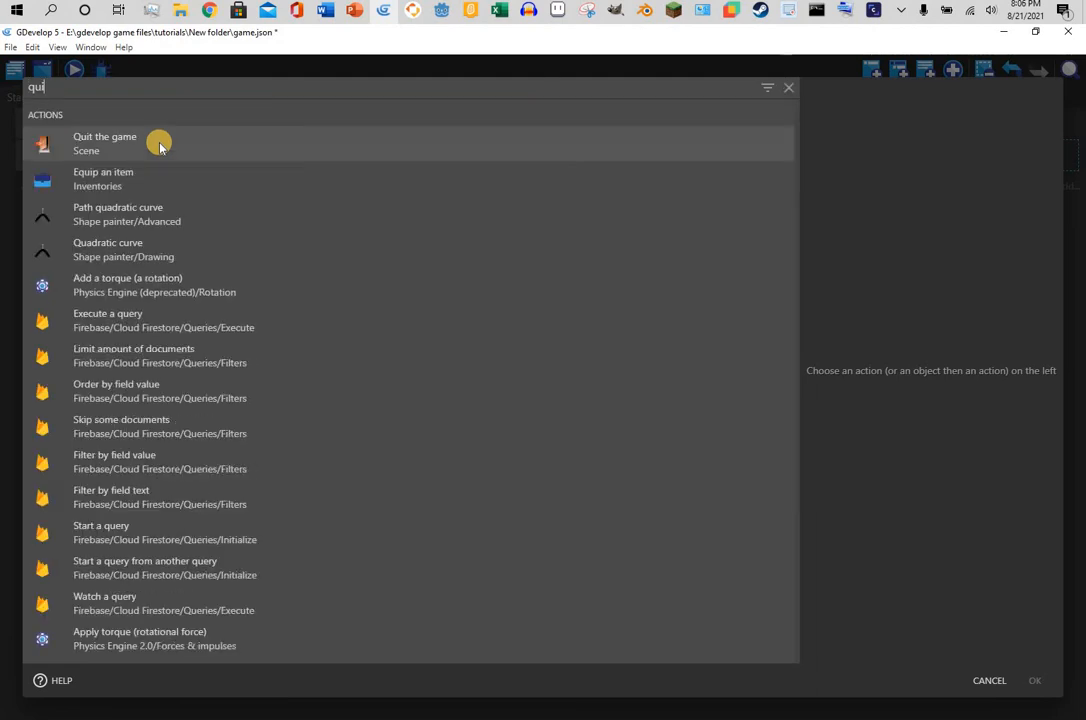
{"action": "left_click", "coordinate": [167, 150]}
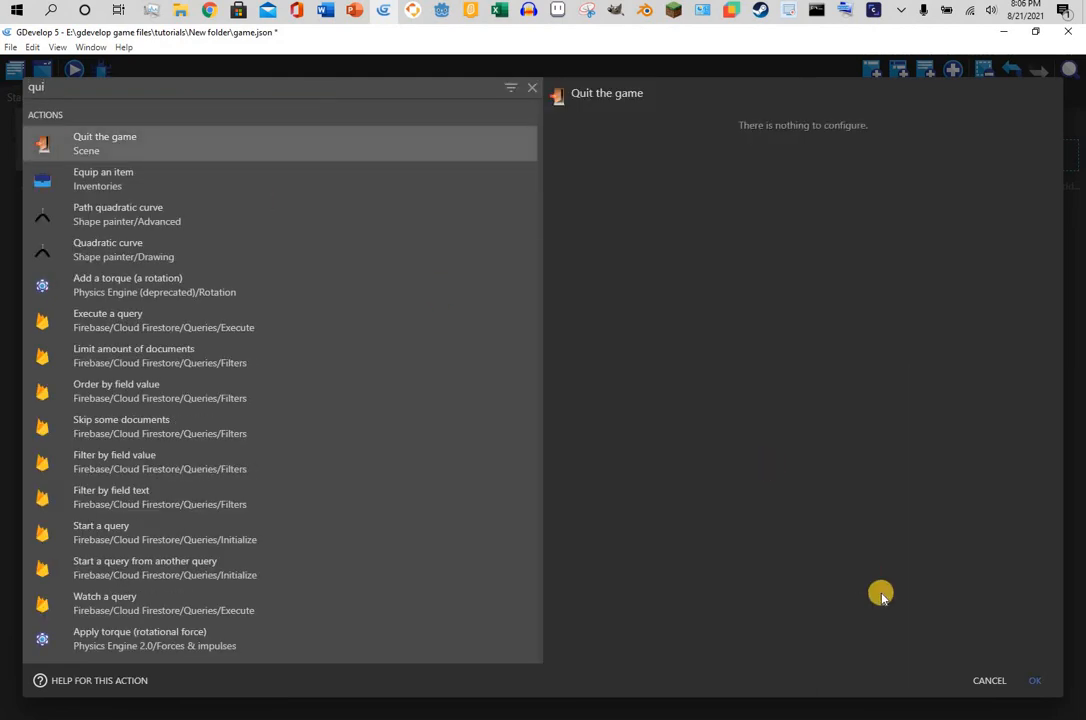
{"action": "left_click", "coordinate": [1044, 681]}
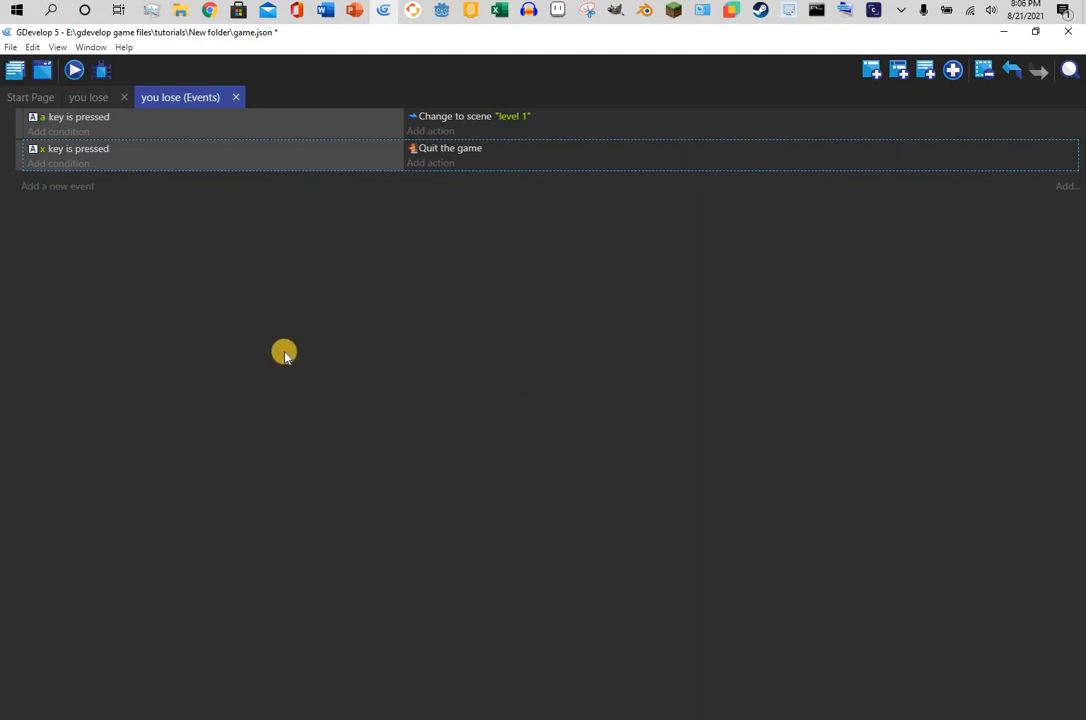
- Preview the "you lose" scene and test its exit option
{"action": "left_click", "coordinate": [75, 75]}
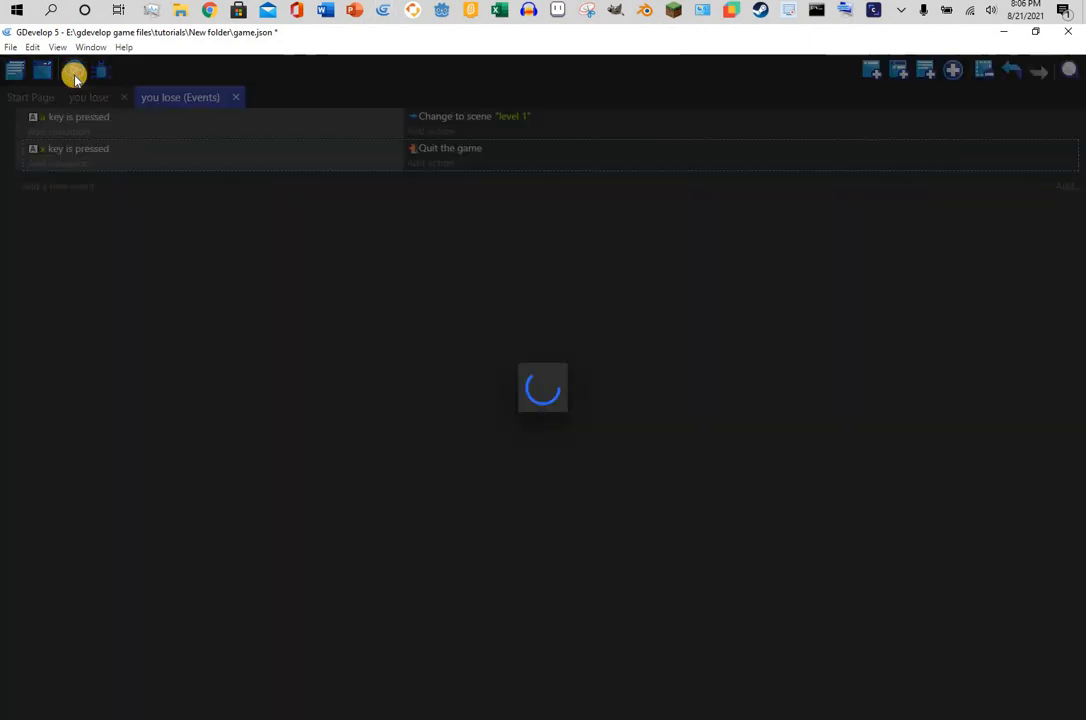
{"action": "left_click", "coordinate": [328, 128]}
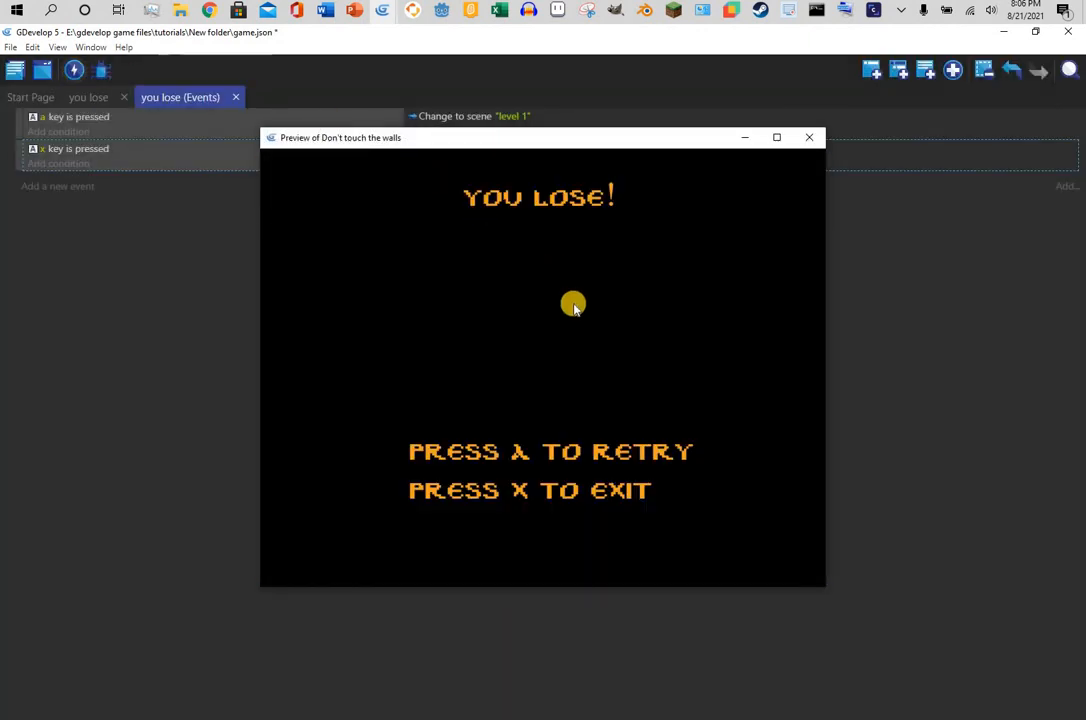
{"action": "key", "text": "x"}
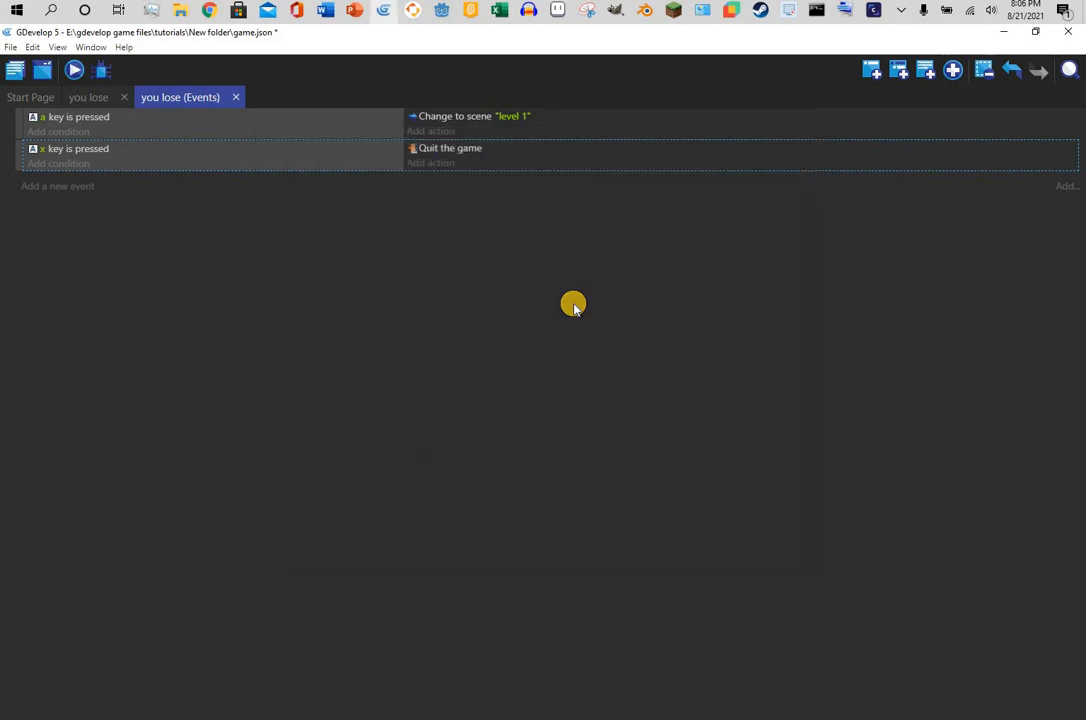
- Preview the "you lose" scene and test its retry option by playing level 1 until the player hits a wall
{"action": "left_click", "coordinate": [74, 68]}
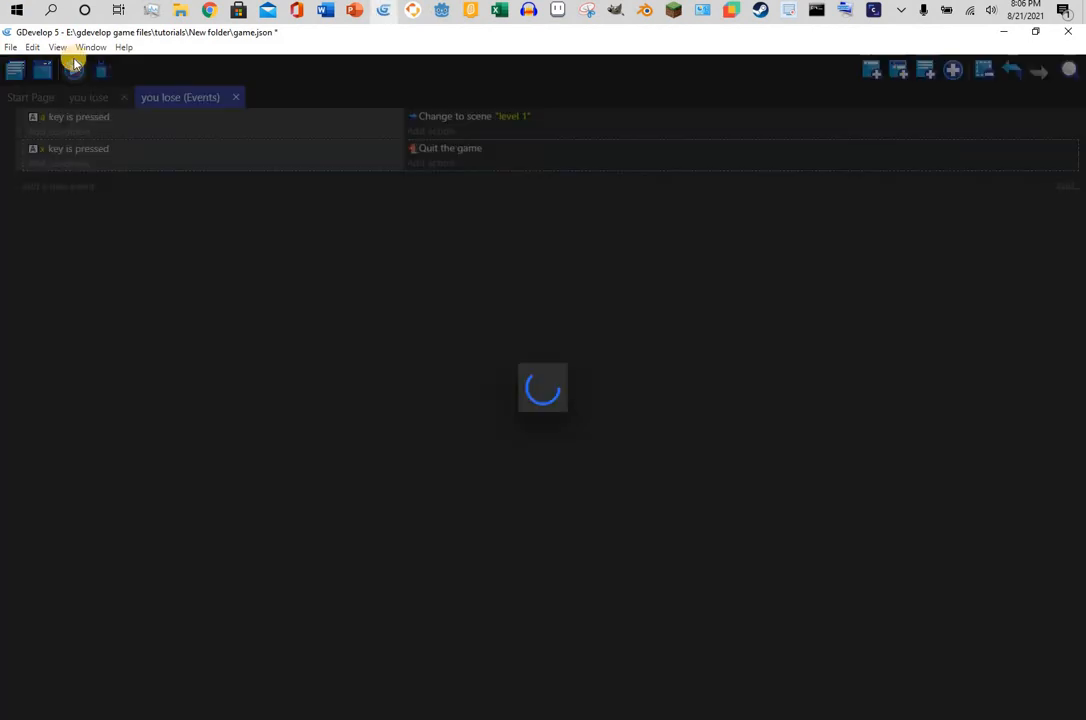
{"action": "key", "text": "a"}
{"action": "key", "text": "Right"}
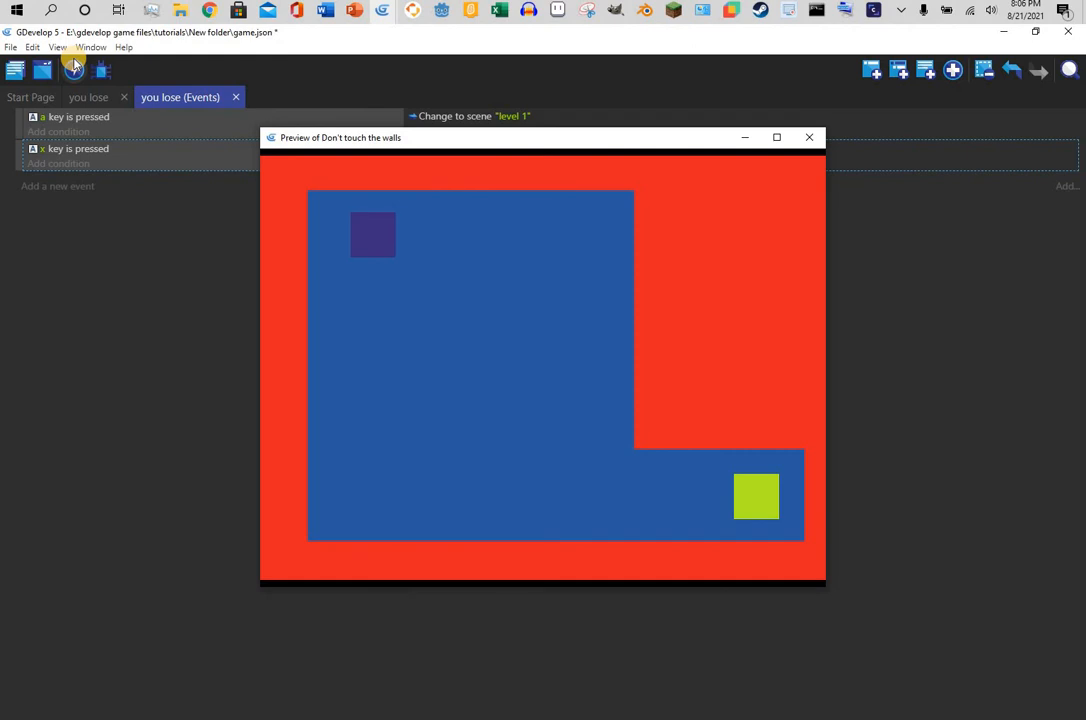
{"action": "key", "text": "Down"}
{"action": "key", "text": "Right"}
{"action": "key", "text": "Down"}
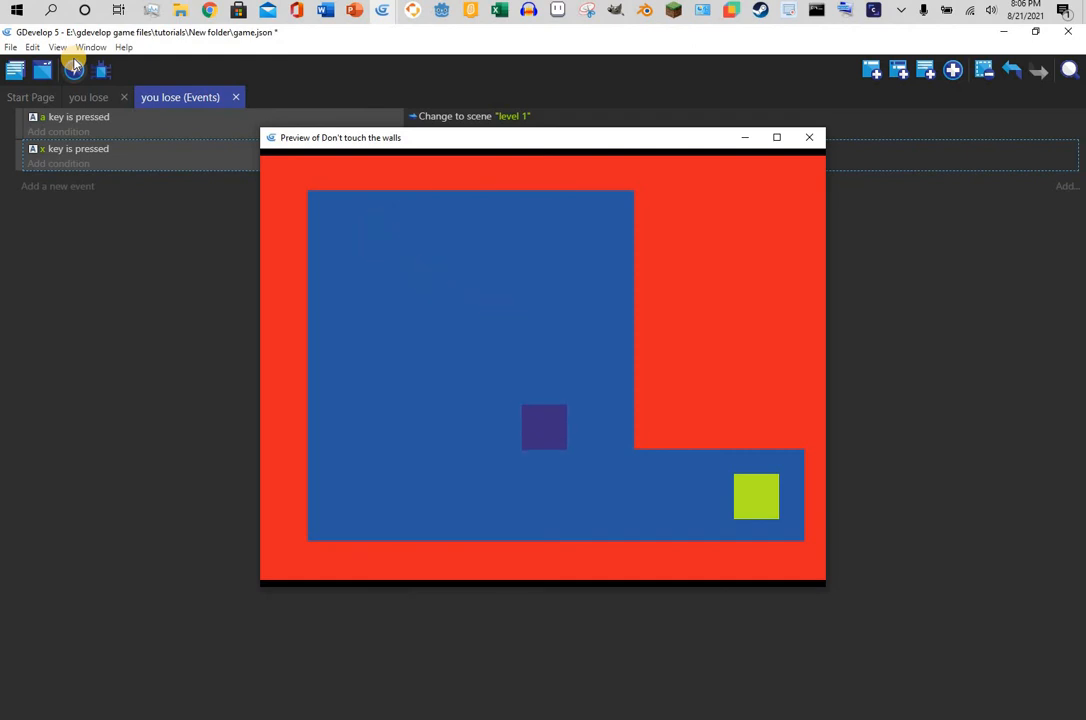
{"action": "key", "text": "Right"}
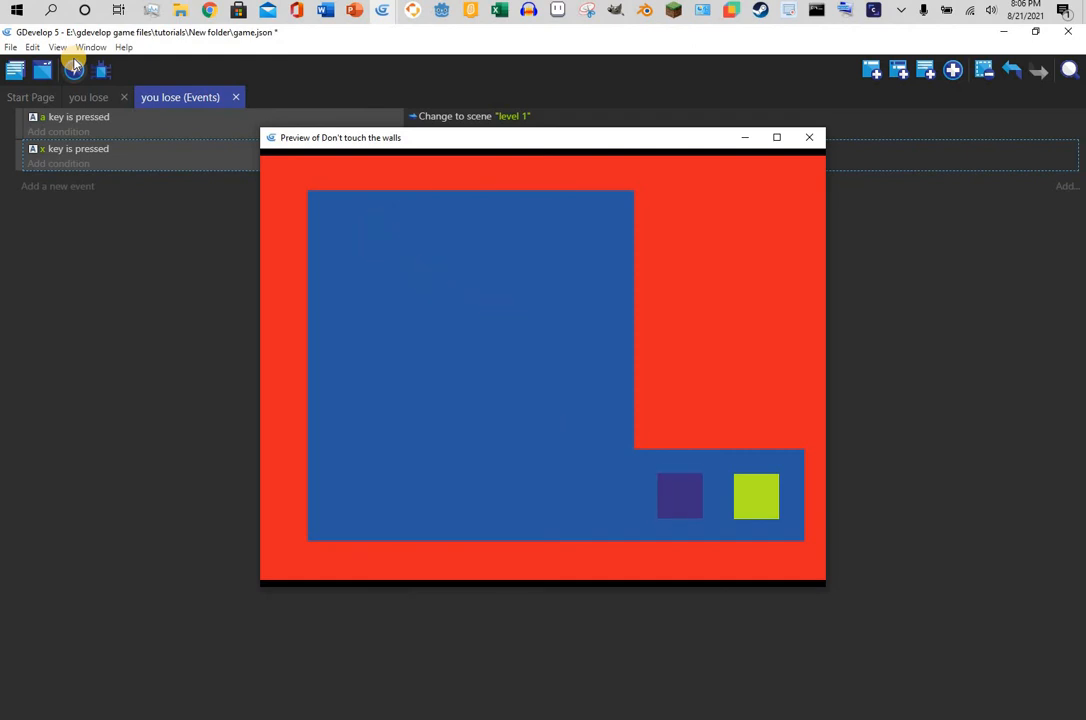
{"action": "key", "text": "Up"}
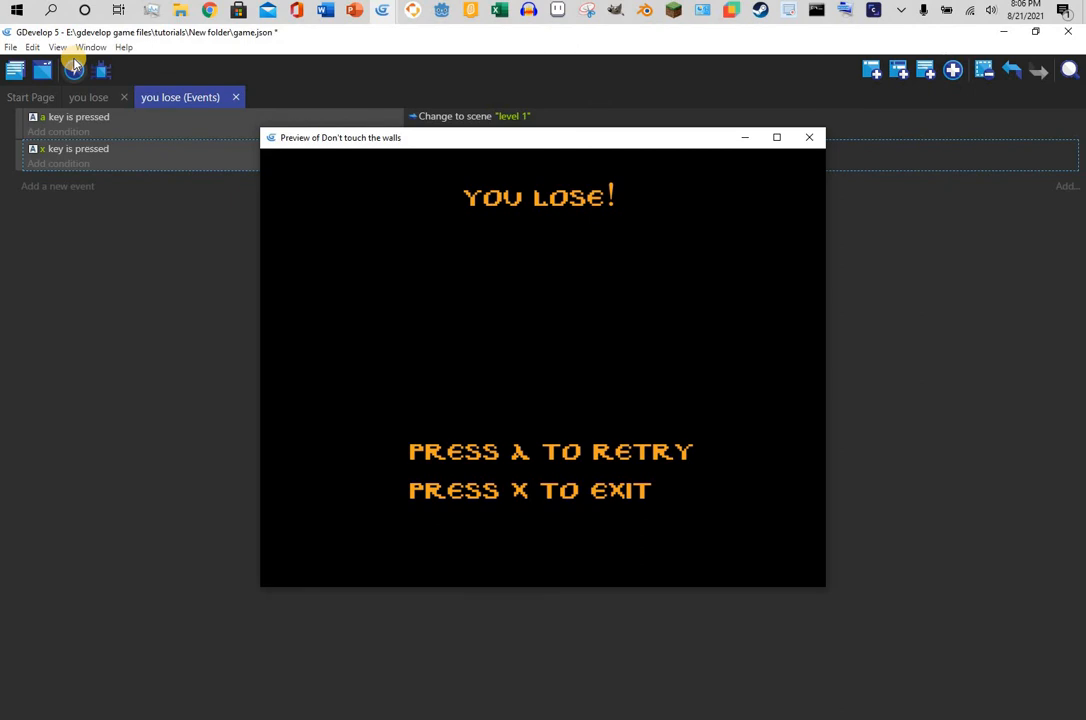
- Retry level 1 from the "you lose" screen, guide the player onto the green goal, and close the preview
{"action": "key", "text": "a"}
{"action": "key", "text": "Right"}
{"action": "key", "text": "Down"}
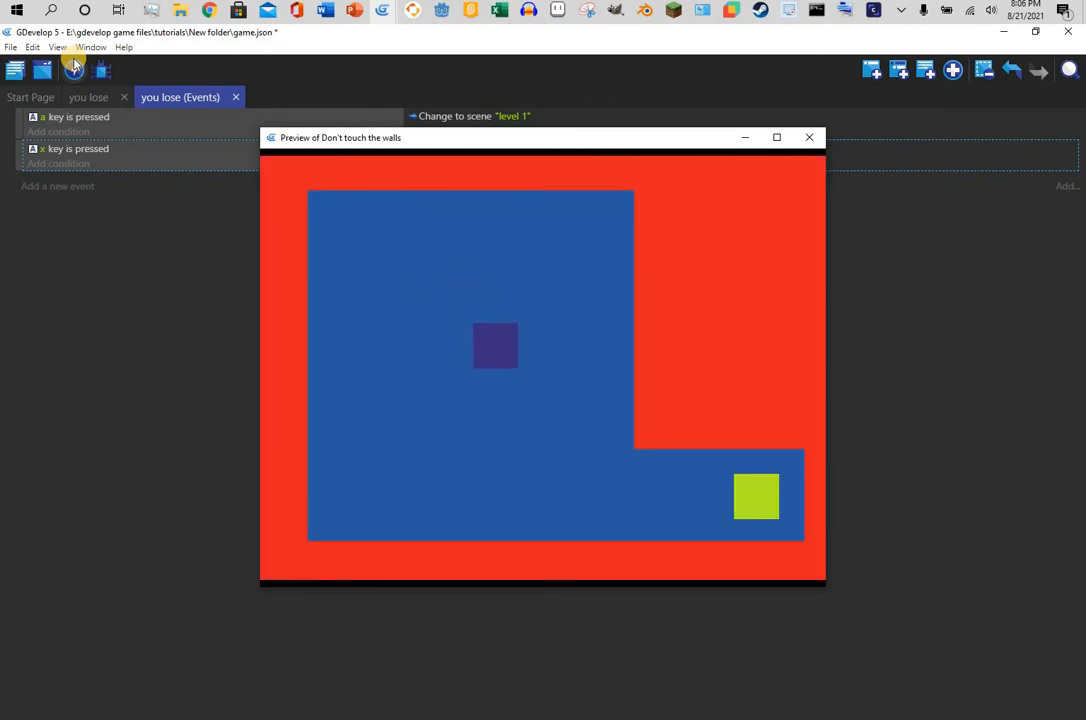
{"action": "key", "text": "Right"}
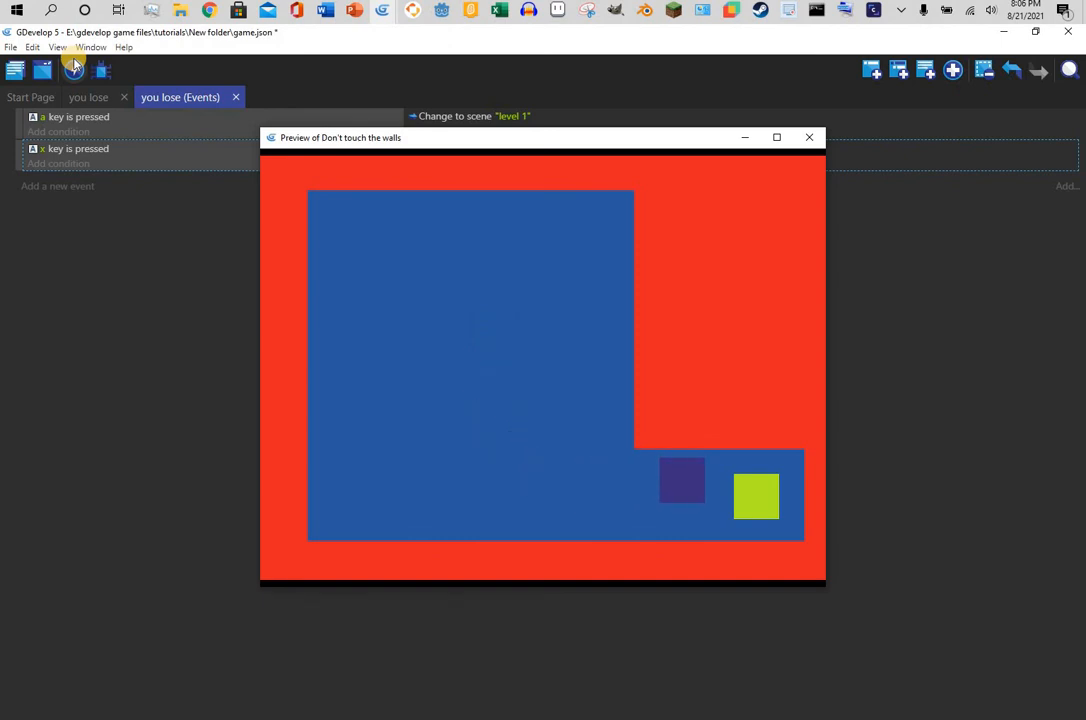
{"action": "key", "text": "Right"}
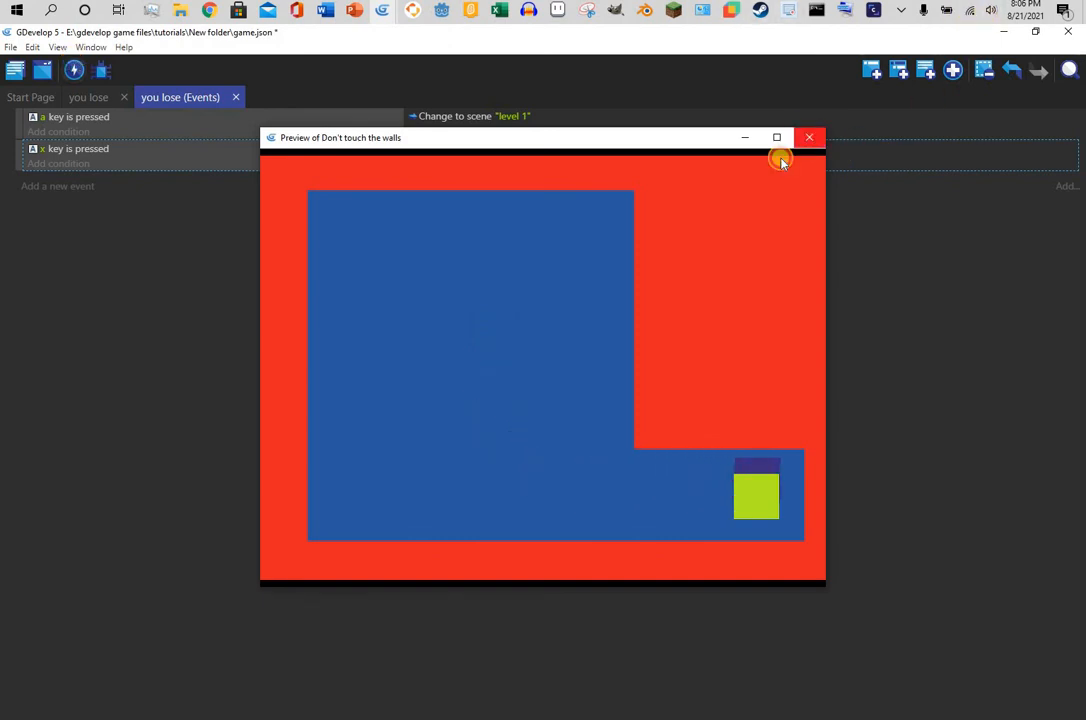
{"action": "left_click", "coordinate": [808, 138]}
- Open the "level 1" scene of the project for editing
{"action": "left_click", "coordinate": [76, 98]}
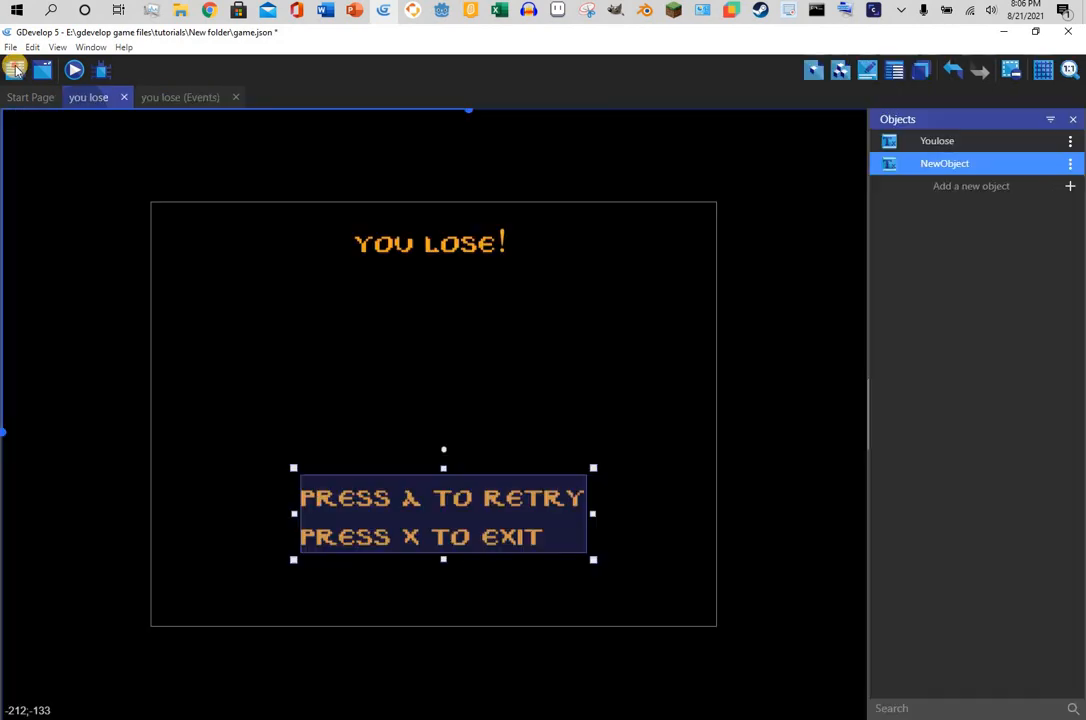
{"action": "left_click", "coordinate": [16, 70]}
{"action": "left_click", "coordinate": [39, 136]}
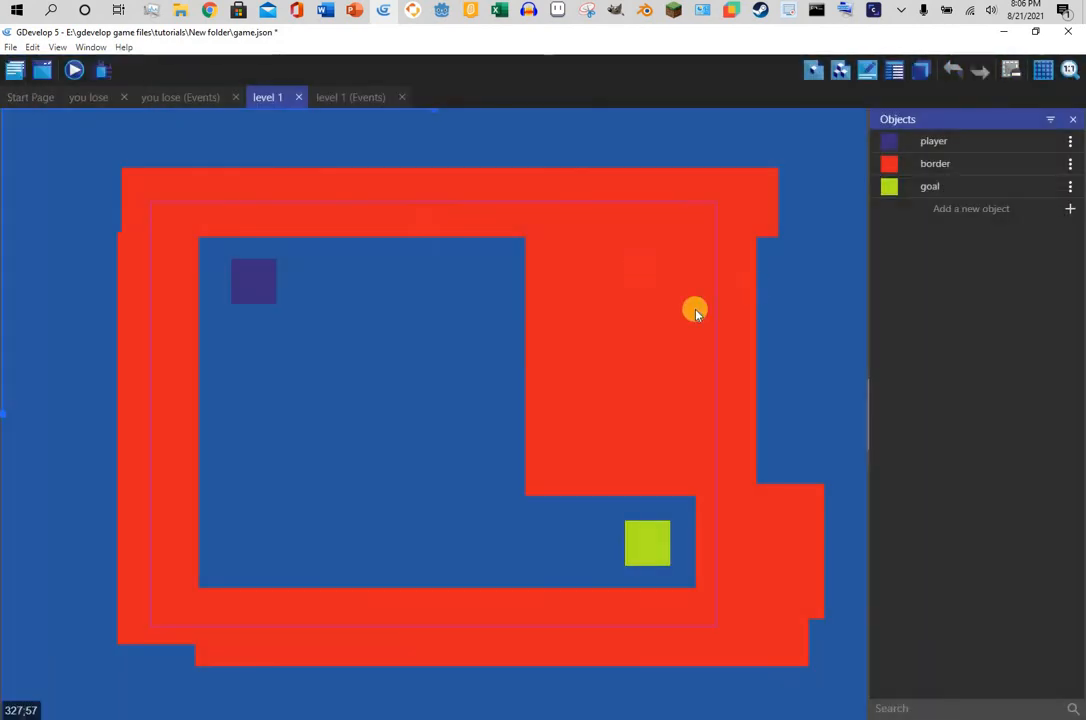